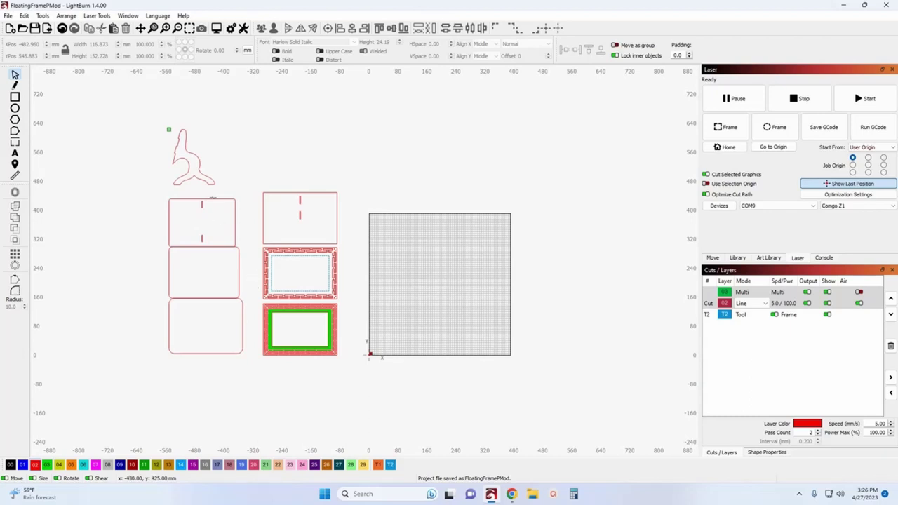
Move the notched stand outline to the centre of the laser bed.
{"action": "left_click", "coordinate": [205, 180]}
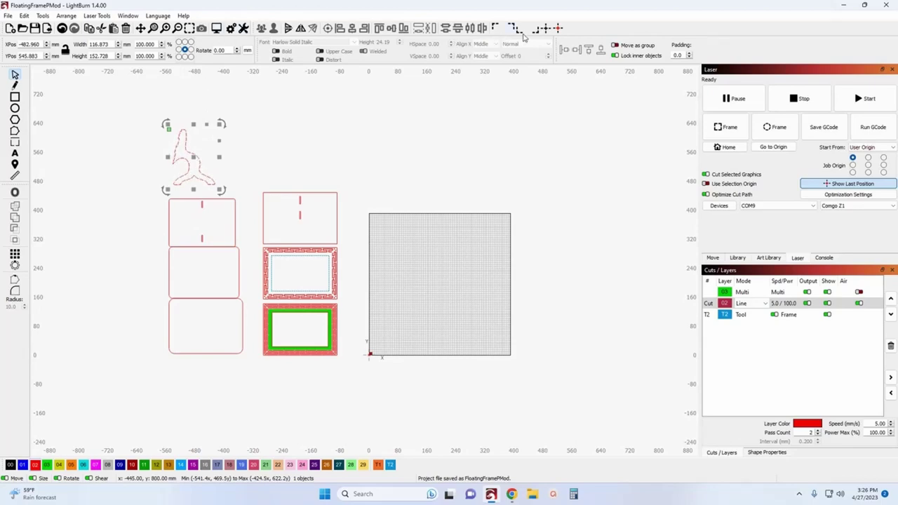
{"action": "left_click", "coordinate": [547, 31]}
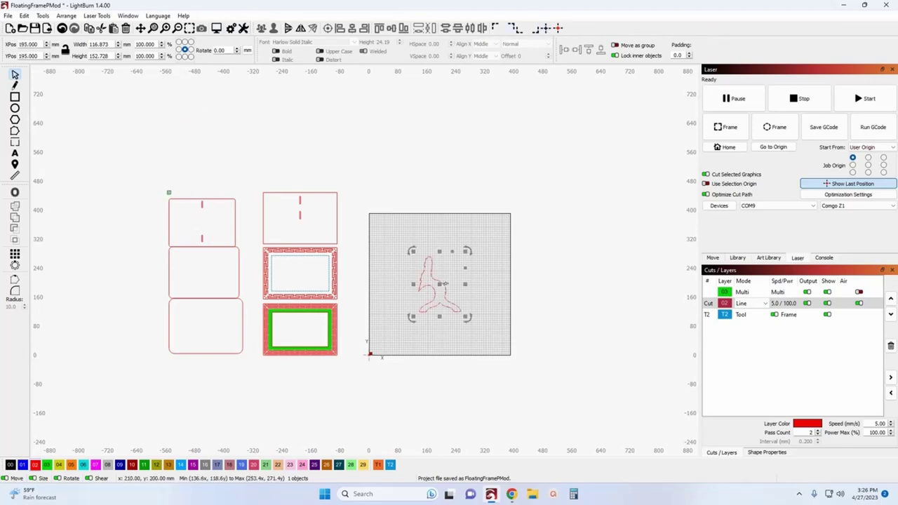
{"action": "scroll", "coordinate": [445, 288], "scroll_direction": "up", "scroll_amount": 2}
{"action": "scroll", "coordinate": [444, 288], "scroll_direction": "up", "scroll_amount": 6}
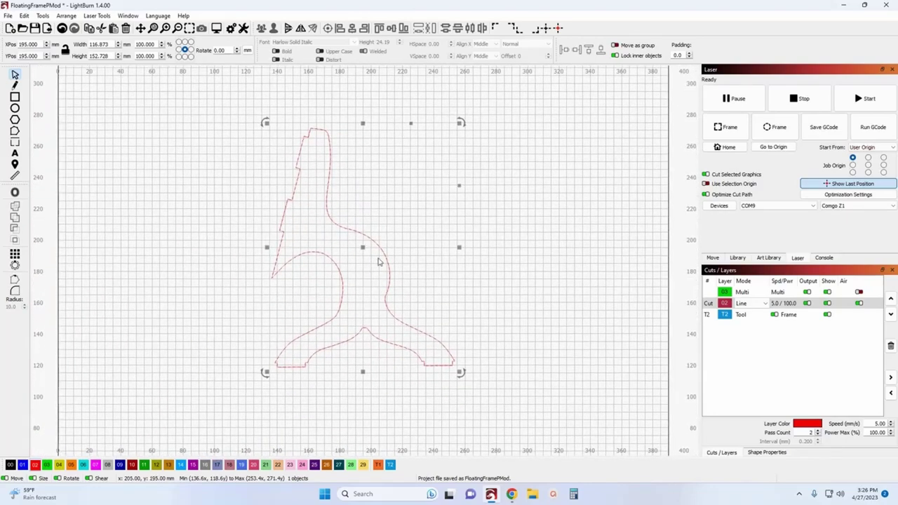
{"action": "scroll", "coordinate": [336, 343], "scroll_direction": "up", "scroll_amount": 3}
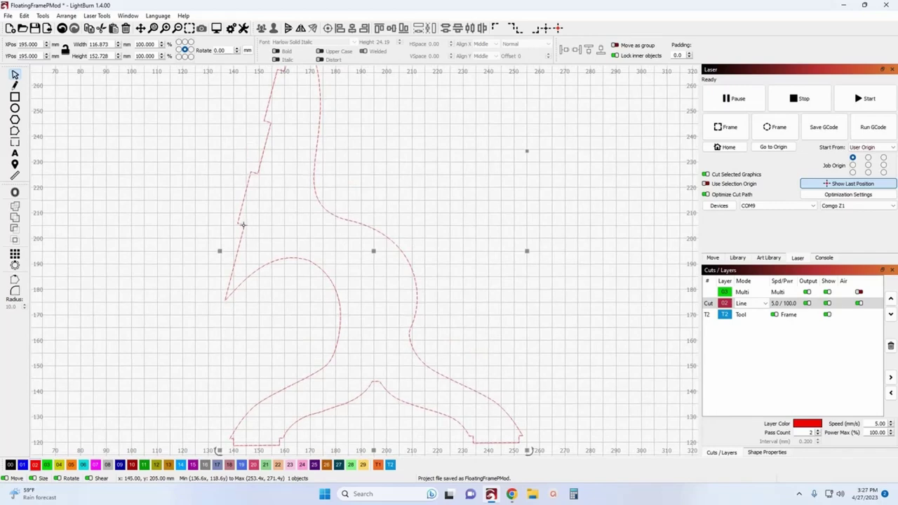
{"action": "scroll", "coordinate": [246, 201], "scroll_direction": "down", "scroll_amount": 1}
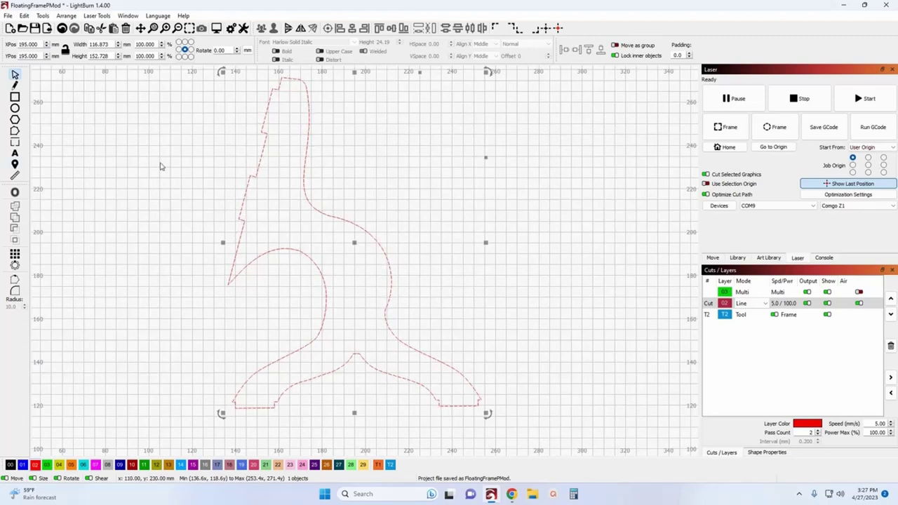
Measure the short edge of the lowest tab on the stand outline's slanted side.
{"action": "left_click", "coordinate": [14, 177]}
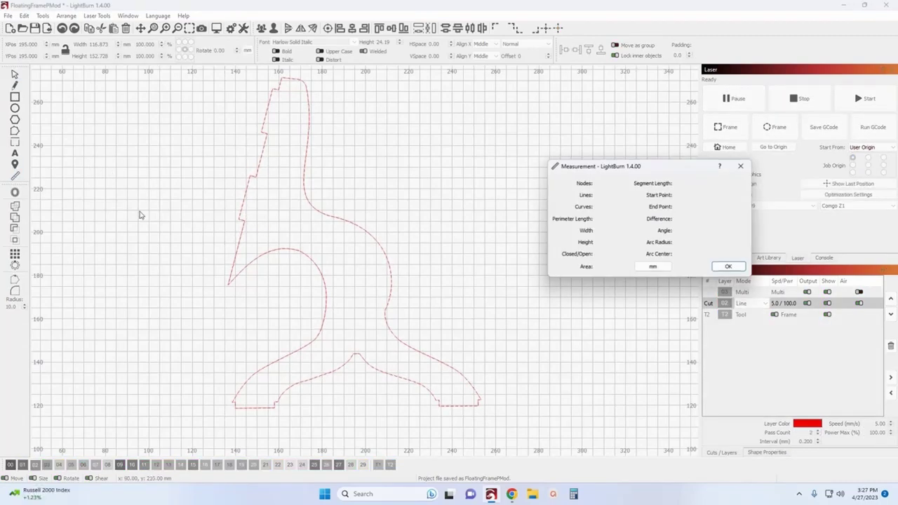
{"action": "mouse_move", "coordinate": [242, 223]}
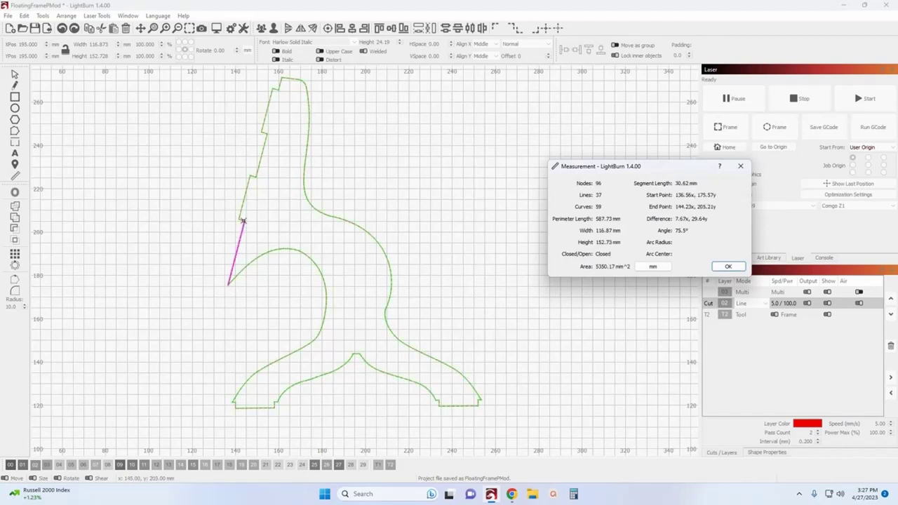
{"action": "scroll", "coordinate": [242, 223], "scroll_direction": "up", "scroll_amount": 7}
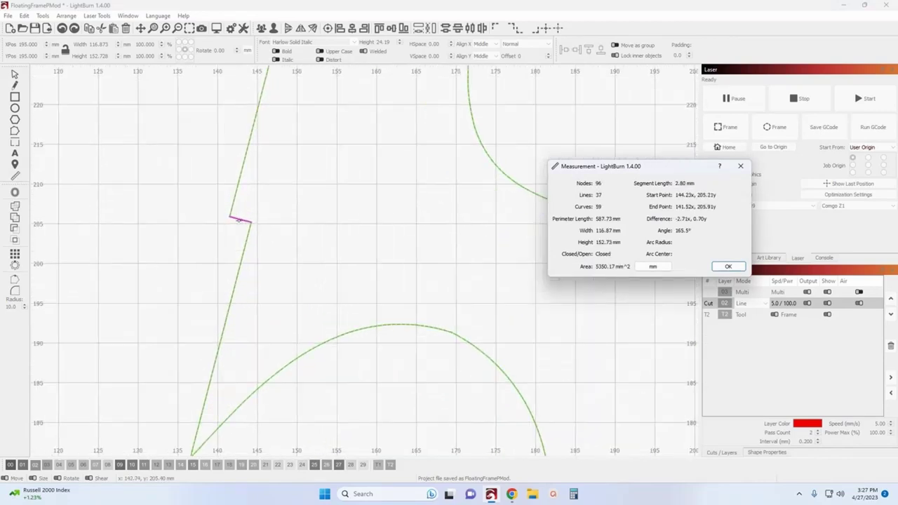
{"action": "scroll", "coordinate": [242, 223], "scroll_direction": "up", "scroll_amount": 4}
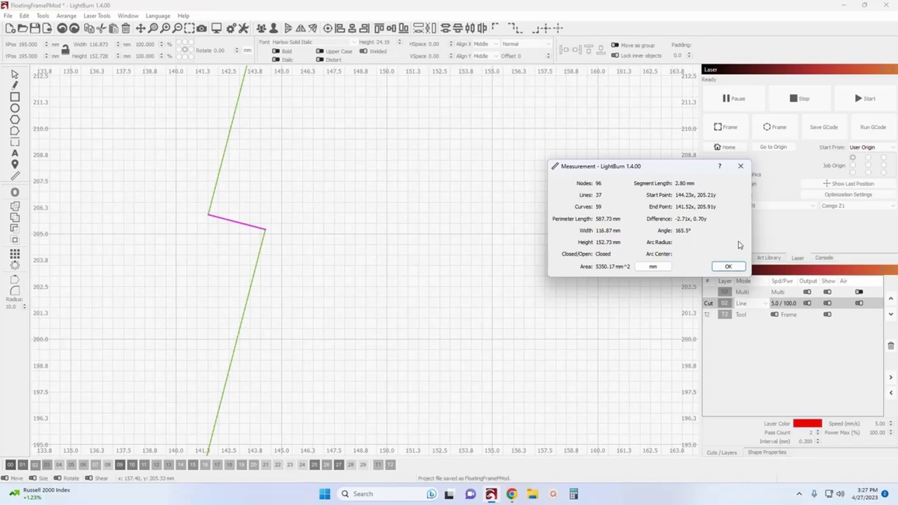
{"action": "left_click", "coordinate": [741, 167]}
Resize the stand outline's tabs with Resize Slots, adjusting the tab height to a new material thickness of 3.1 mm.
{"action": "scroll", "coordinate": [421, 230], "scroll_direction": "down", "scroll_amount": 10}
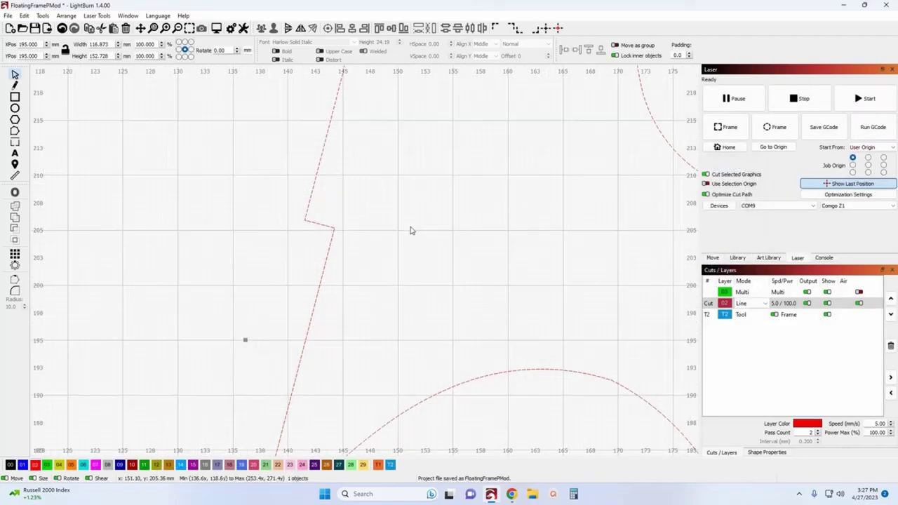
{"action": "scroll", "coordinate": [447, 230], "scroll_direction": "down", "scroll_amount": 5}
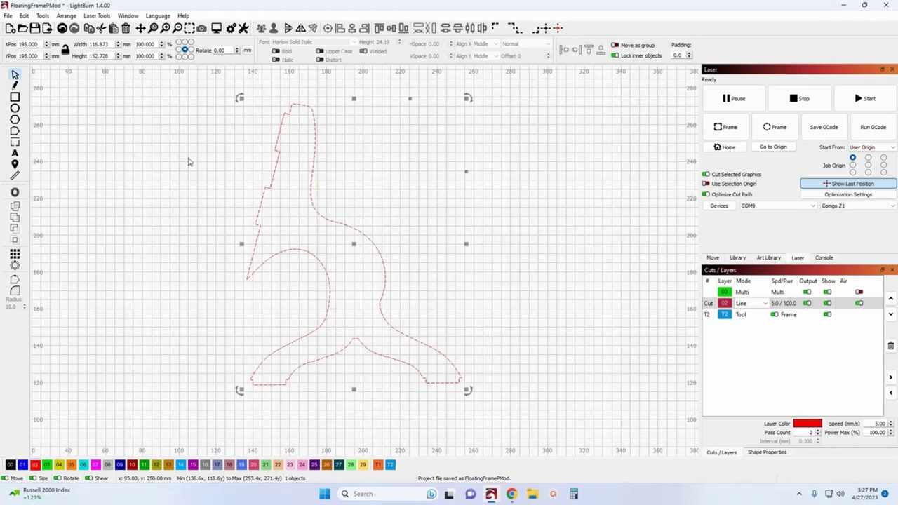
{"action": "left_click", "coordinate": [44, 16]}
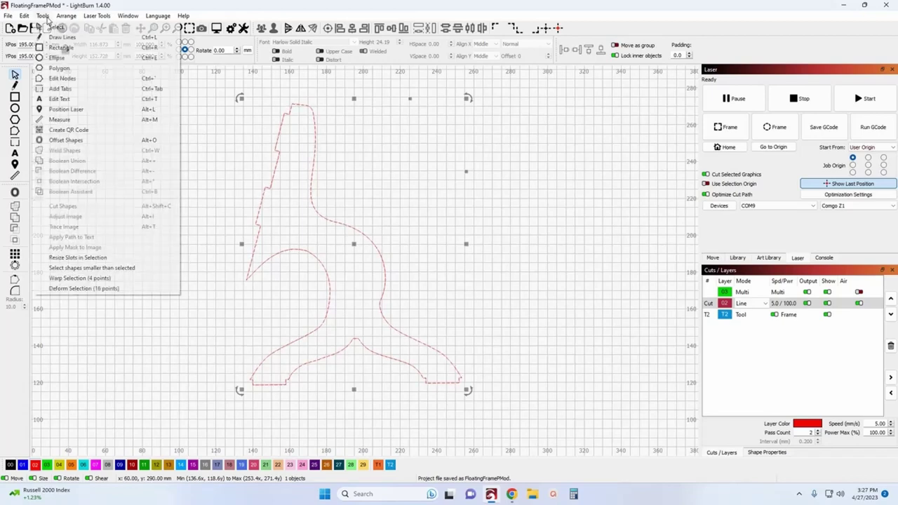
{"action": "left_click", "coordinate": [91, 257]}
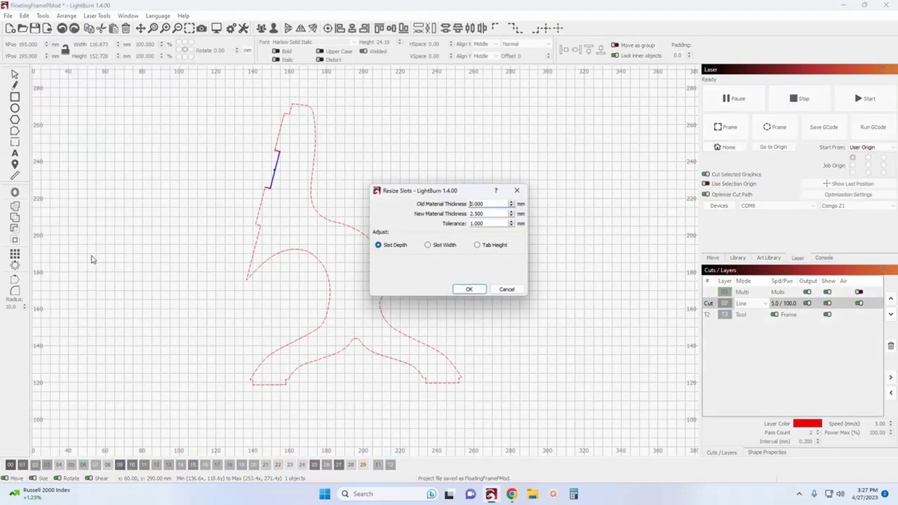
{"action": "left_click", "coordinate": [485, 245]}
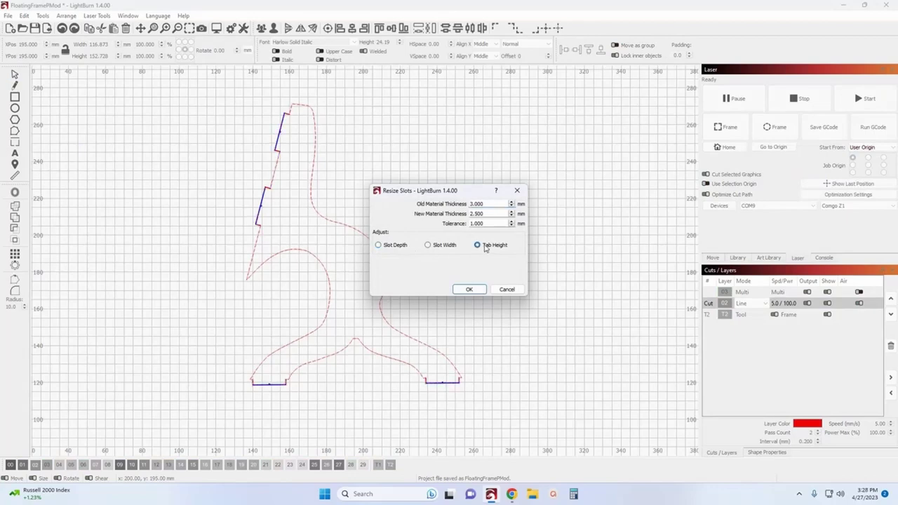
{"action": "double_click", "coordinate": [489, 203]}
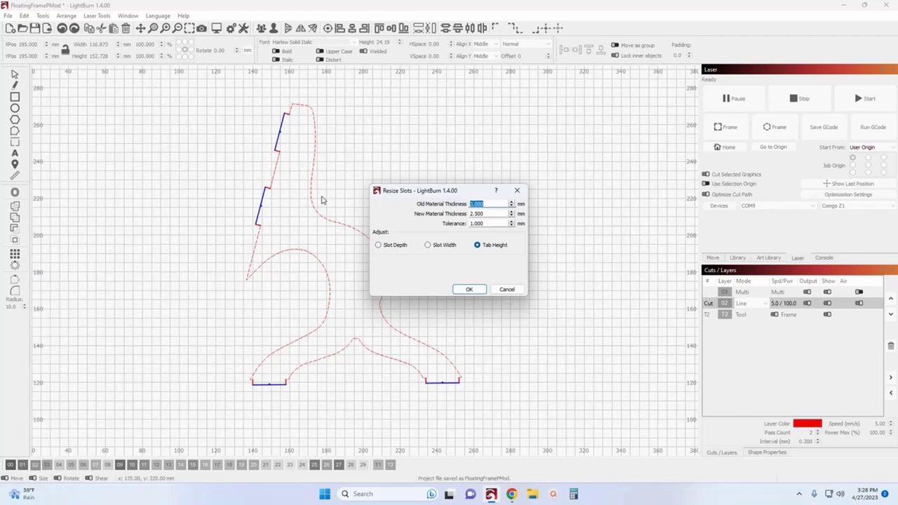
{"action": "left_click", "coordinate": [484, 213]}
{"action": "left_click_drag", "start_coordinate": [485, 214], "coordinate": [441, 209]}
{"action": "type", "text": "3.1"}
{"action": "left_click", "coordinate": [468, 290]}
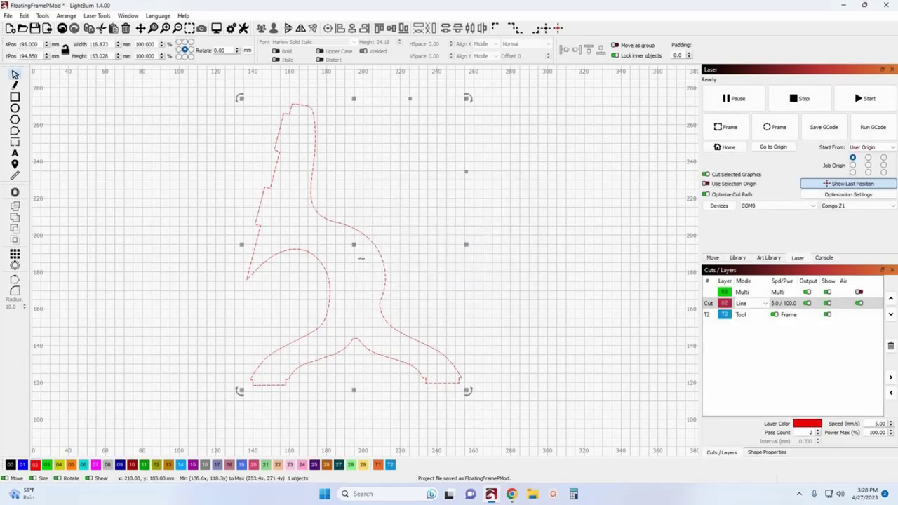
Measure the same short tab edge on the resized stand outline again to check its length.
{"action": "left_click", "coordinate": [15, 176]}
{"action": "scroll", "coordinate": [195, 245], "scroll_direction": "up", "scroll_amount": 3}
{"action": "left_click", "coordinate": [317, 210]}
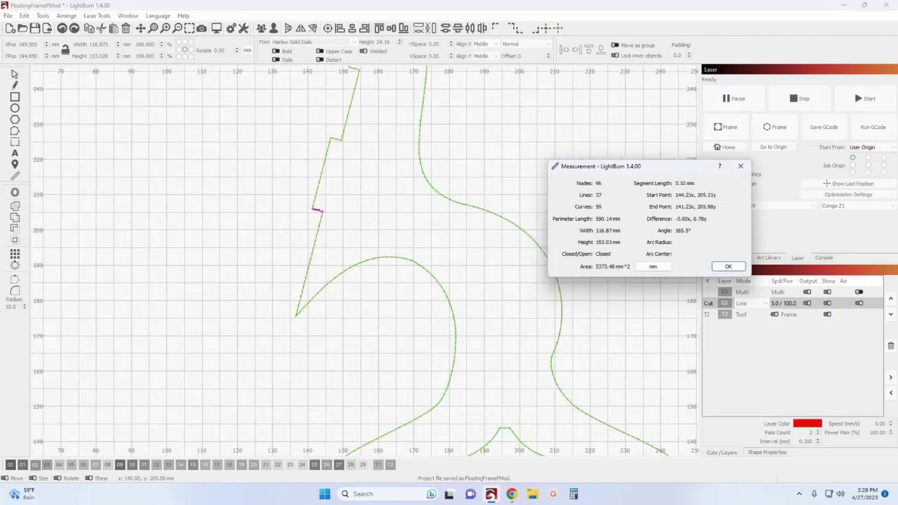
{"action": "left_click", "coordinate": [727, 267]}
{"action": "scroll", "coordinate": [502, 235], "scroll_direction": "down", "scroll_amount": 5}
{"action": "left_click_drag", "start_coordinate": [502, 235], "coordinate": [417, 213]}
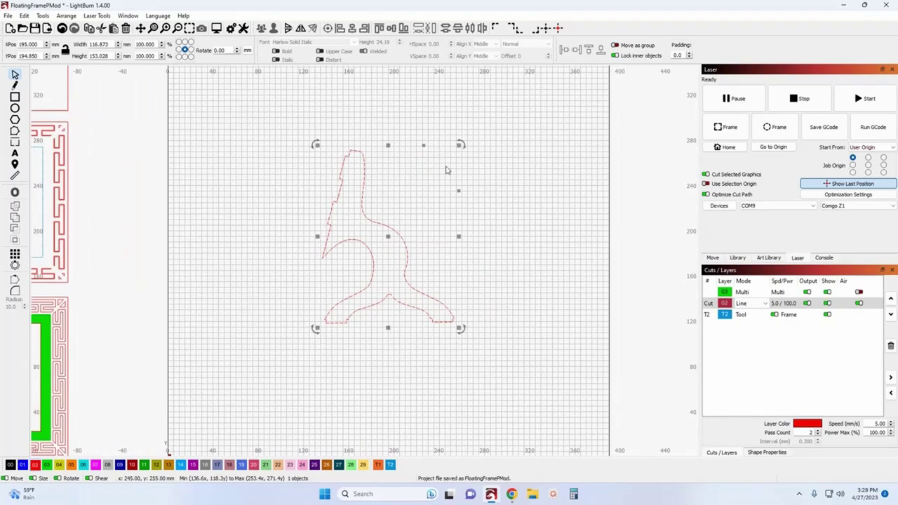
Ungroup the rectangular back panel that contains the two vertical slots.
{"action": "scroll", "coordinate": [338, 188], "scroll_direction": "up", "scroll_amount": 3}
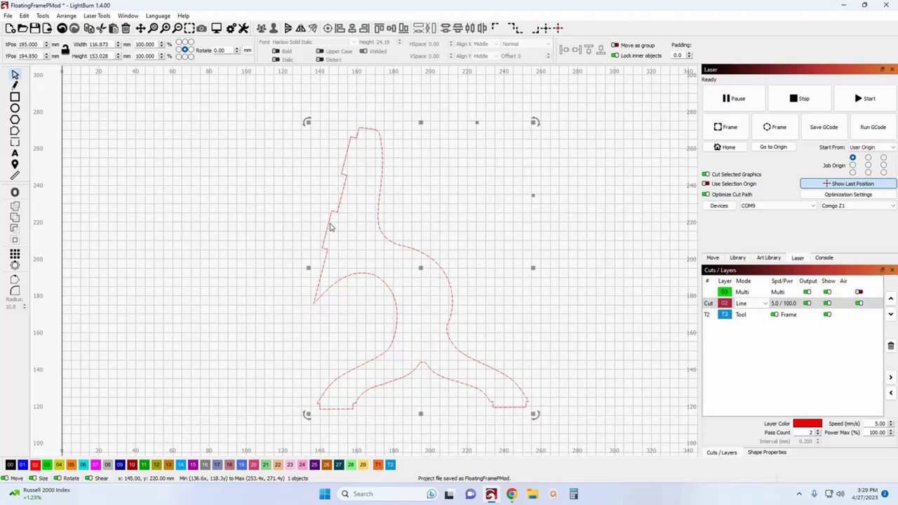
{"action": "scroll", "coordinate": [325, 220], "scroll_direction": "down", "scroll_amount": 5}
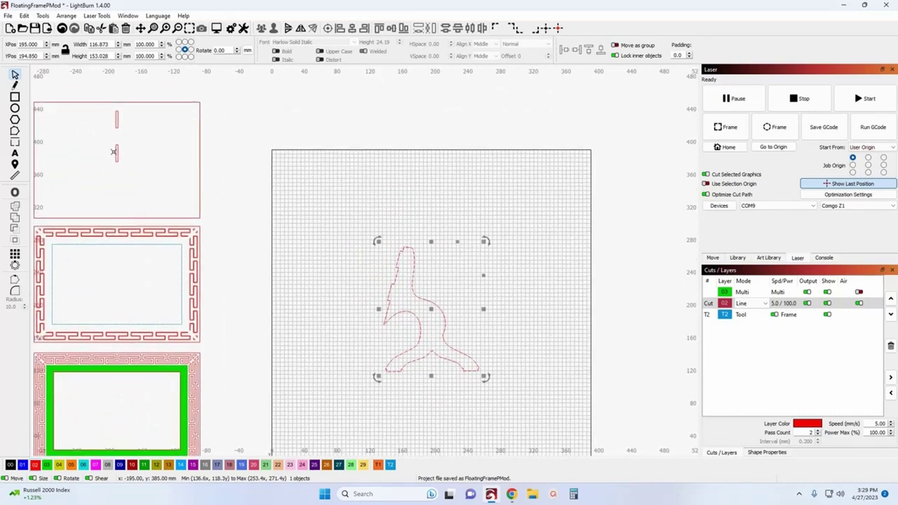
{"action": "scroll", "coordinate": [117, 154], "scroll_direction": "down", "scroll_amount": 1}
{"action": "left_click_drag", "start_coordinate": [180, 172], "coordinate": [235, 186]}
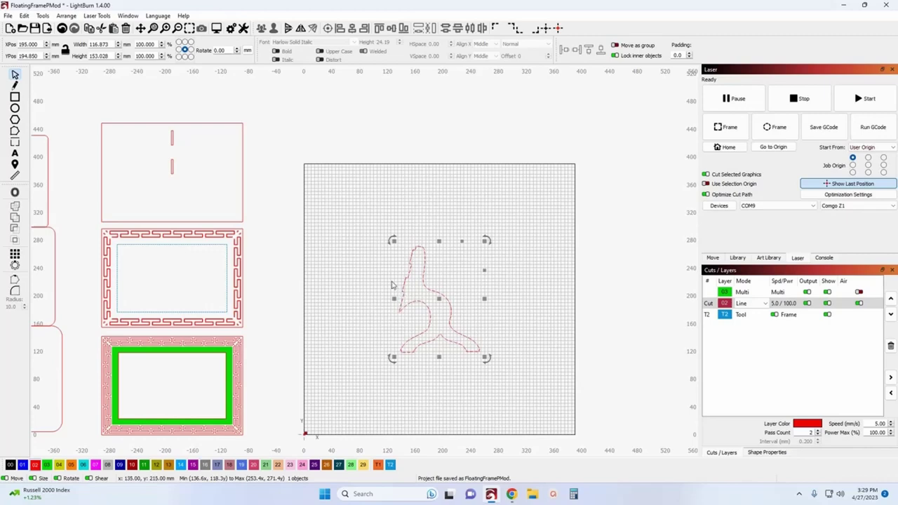
{"action": "left_click", "coordinate": [174, 147]}
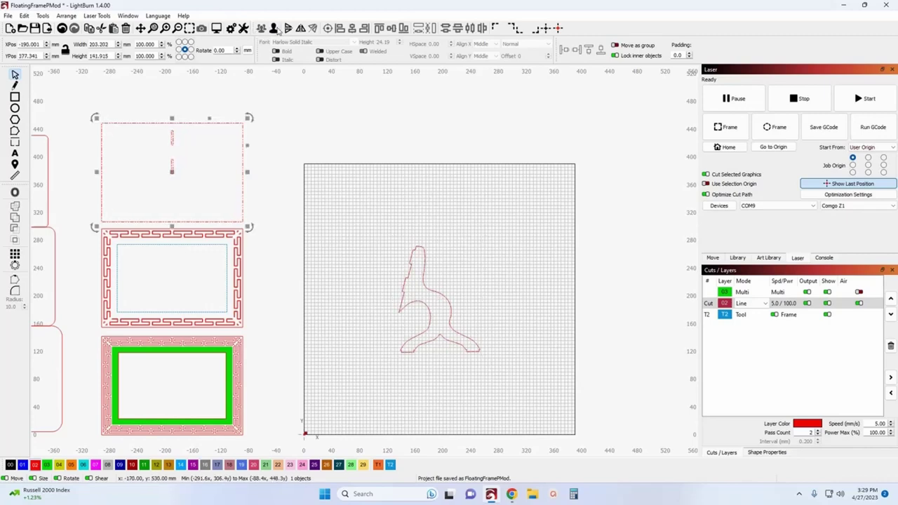
{"action": "left_click", "coordinate": [263, 102]}
Resize the panel's two slots by slot width to a new material thickness of 3 mm, and regroup them with the panel.
{"action": "left_click_drag", "start_coordinate": [145, 102], "coordinate": [200, 211]}
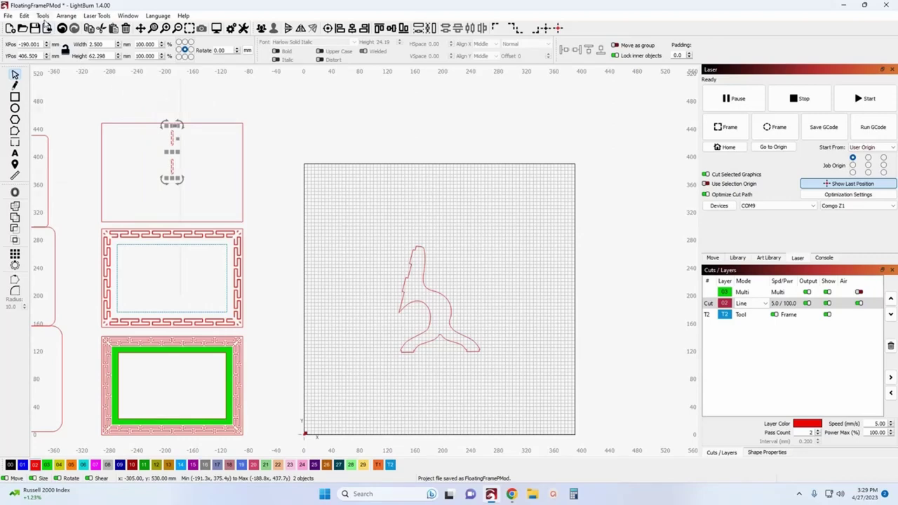
{"action": "left_click", "coordinate": [43, 17]}
{"action": "left_click", "coordinate": [83, 258]}
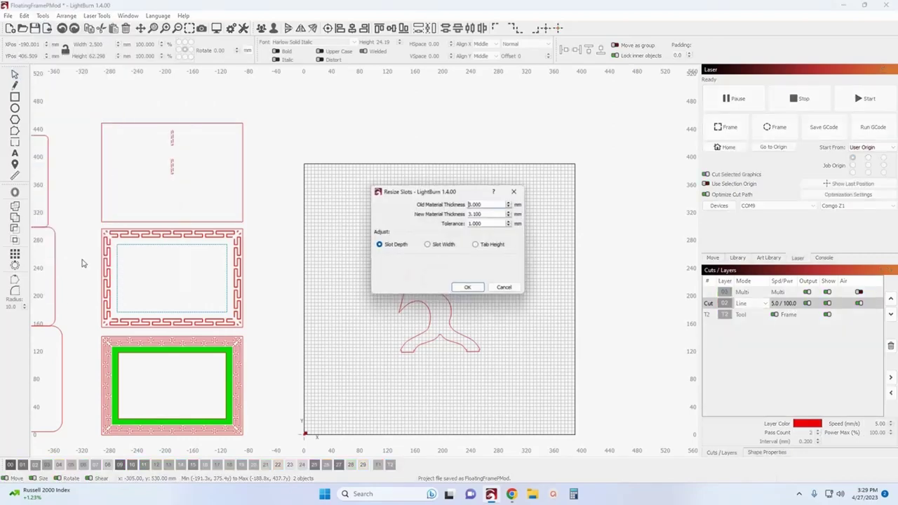
{"action": "left_click", "coordinate": [427, 245]}
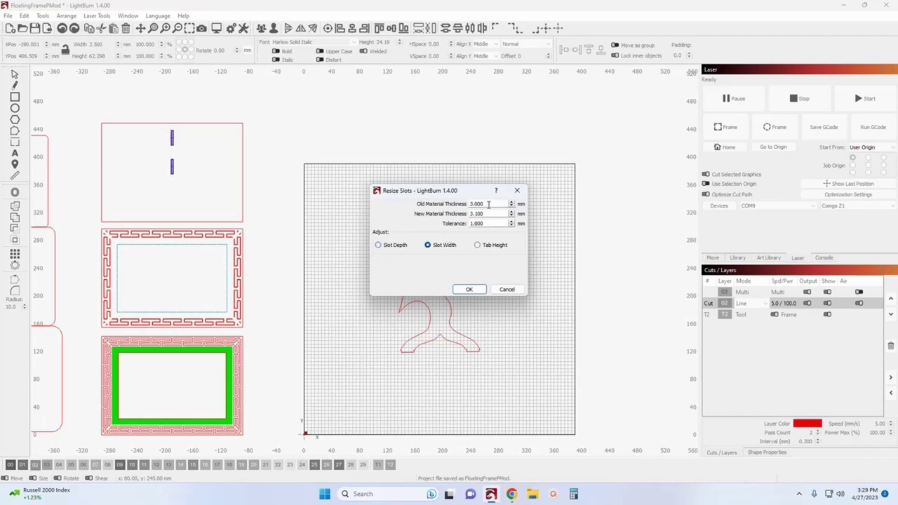
{"action": "left_click_drag", "start_coordinate": [489, 217], "coordinate": [444, 219]}
{"action": "type", "text": "3"}
{"action": "left_click", "coordinate": [465, 289]}
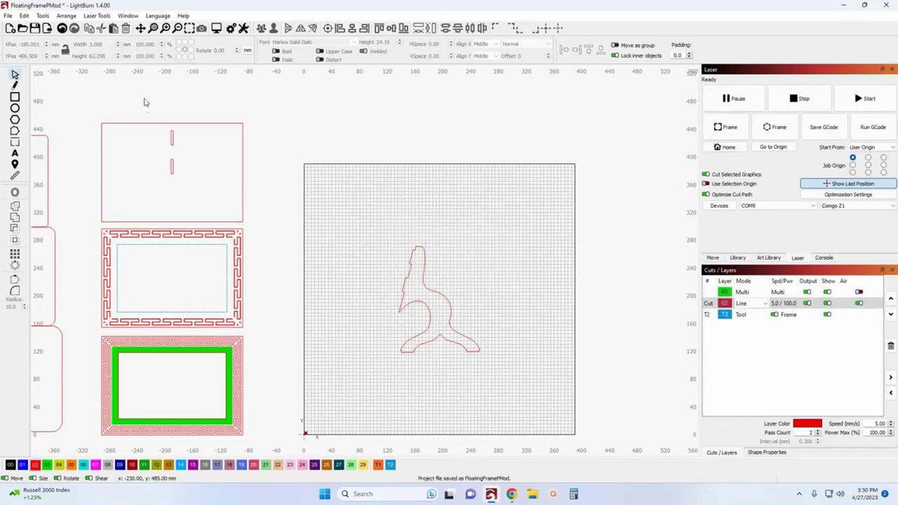
{"action": "left_click_drag", "start_coordinate": [201, 177], "coordinate": [144, 109]}
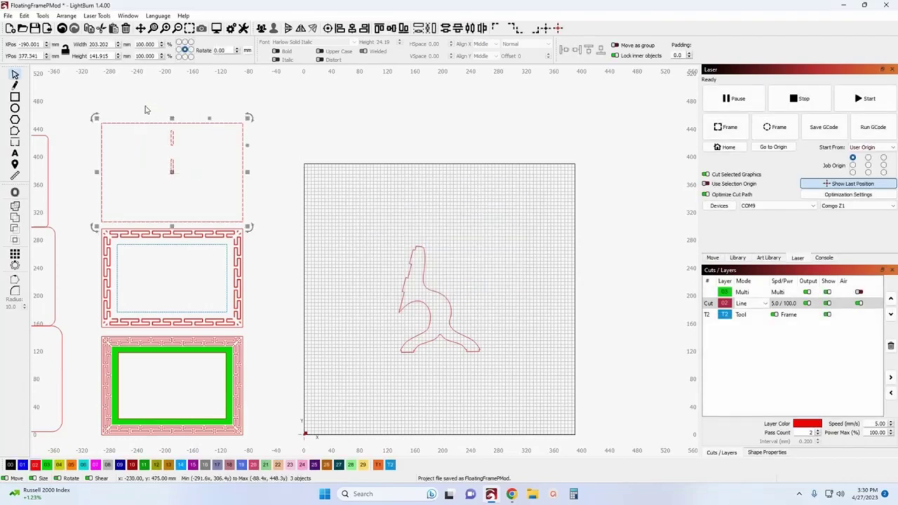
{"action": "left_click", "coordinate": [253, 116]}
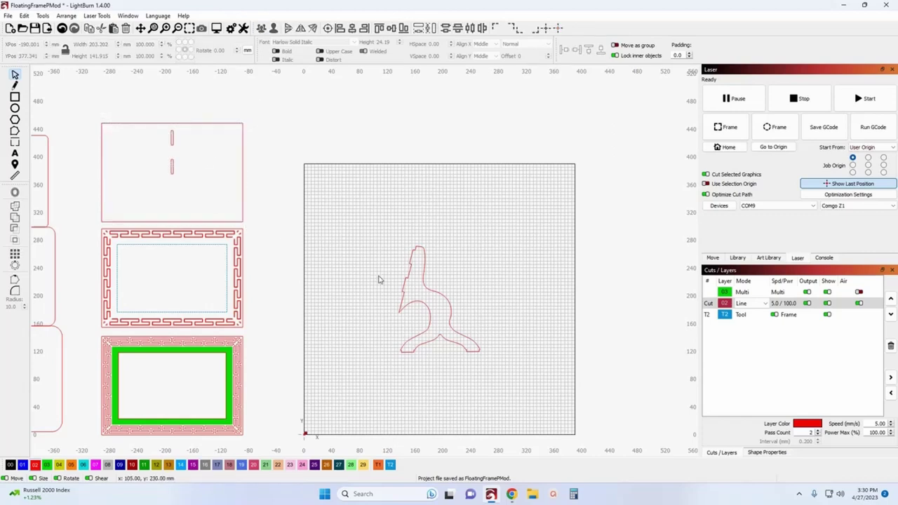
Move the stand outline off the laser bed to about X 520, Y 230 mm.
{"action": "left_click", "coordinate": [446, 311]}
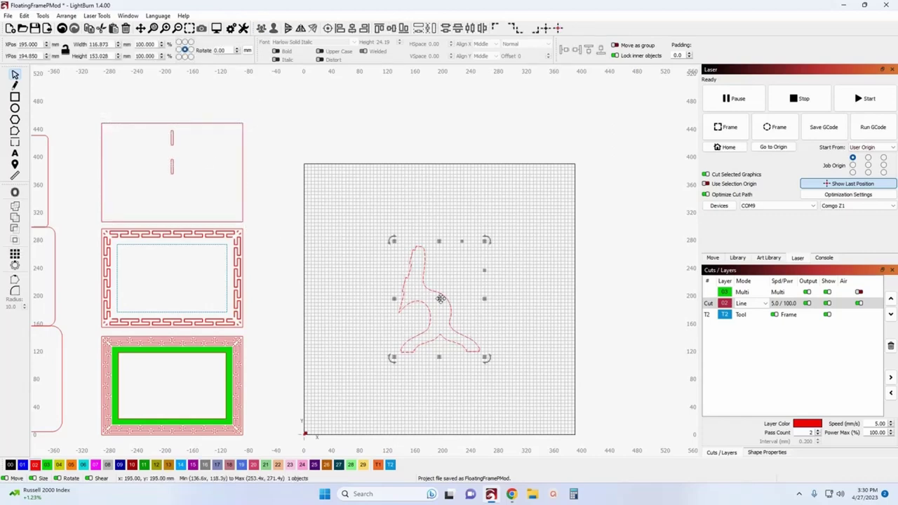
{"action": "left_click_drag", "start_coordinate": [442, 301], "coordinate": [668, 279]}
{"action": "left_click", "coordinate": [330, 185]}
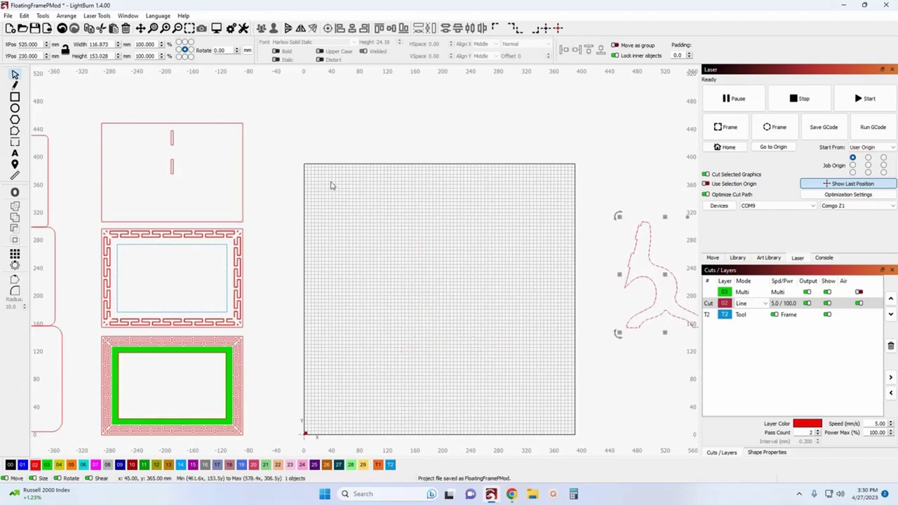
Place the slotted back panel on the laser bed, centred at about X 190, Y 265 mm.
{"action": "left_click", "coordinate": [172, 168]}
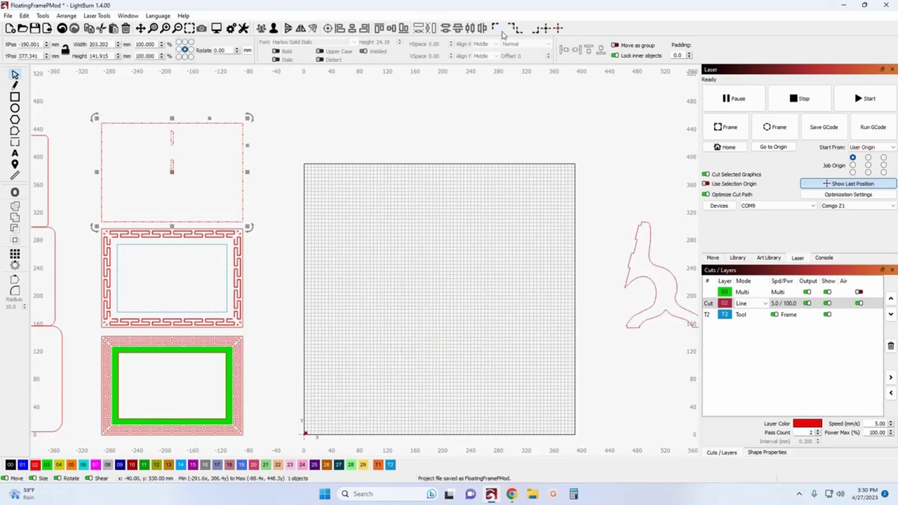
{"action": "left_click", "coordinate": [545, 29]}
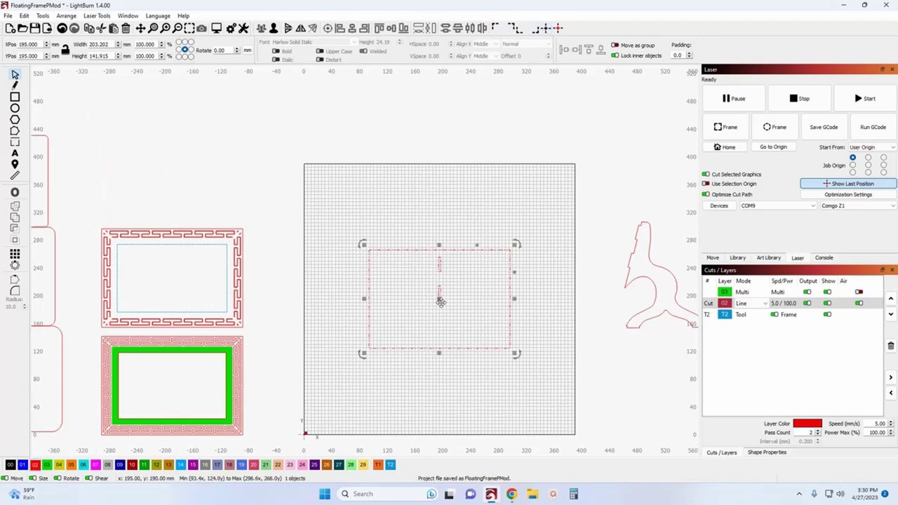
{"action": "left_click_drag", "start_coordinate": [441, 301], "coordinate": [435, 254]}
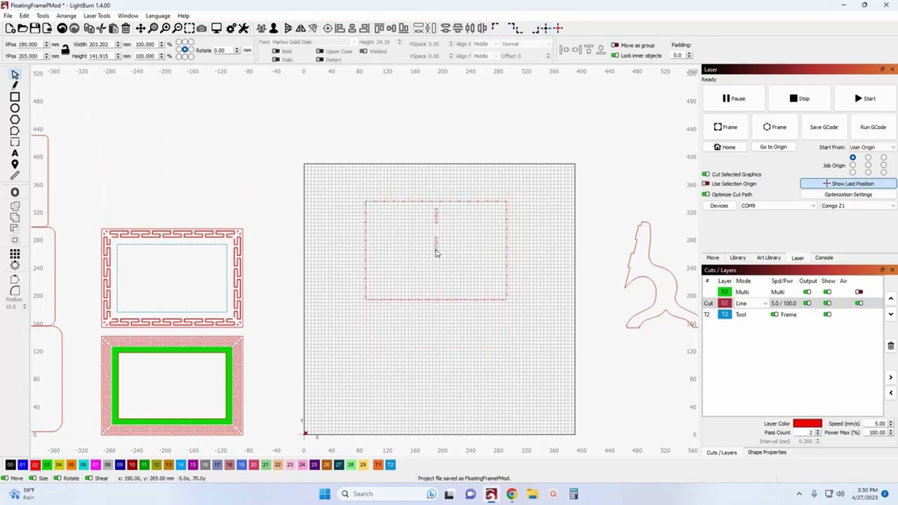
Draw a rectangle of about 190 × 190 mm in the space above the ornamental frames.
{"action": "left_click", "coordinate": [15, 97]}
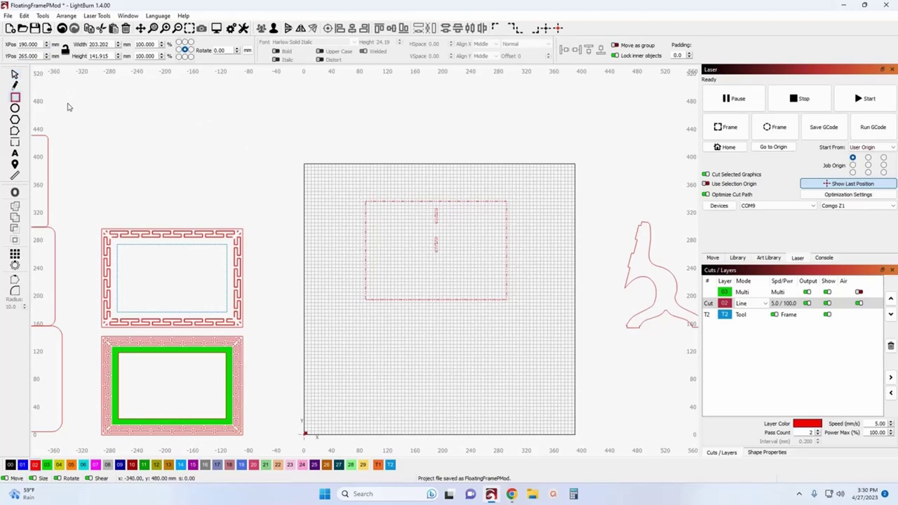
{"action": "left_click_drag", "start_coordinate": [113, 99], "coordinate": [246, 190]}
{"action": "left_click", "coordinate": [15, 74]}
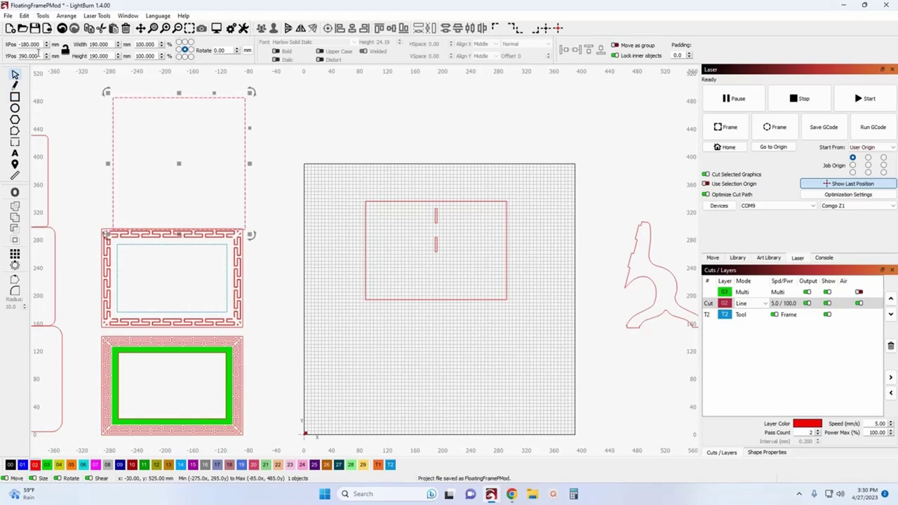
Resize the new rectangle to 300 × 300 mm with its proportions locked.
{"action": "left_click", "coordinate": [66, 49]}
{"action": "left_click_drag", "start_coordinate": [110, 44], "coordinate": [95, 44]}
{"action": "type", "text": "300"}
{"action": "key", "text": "Return"}
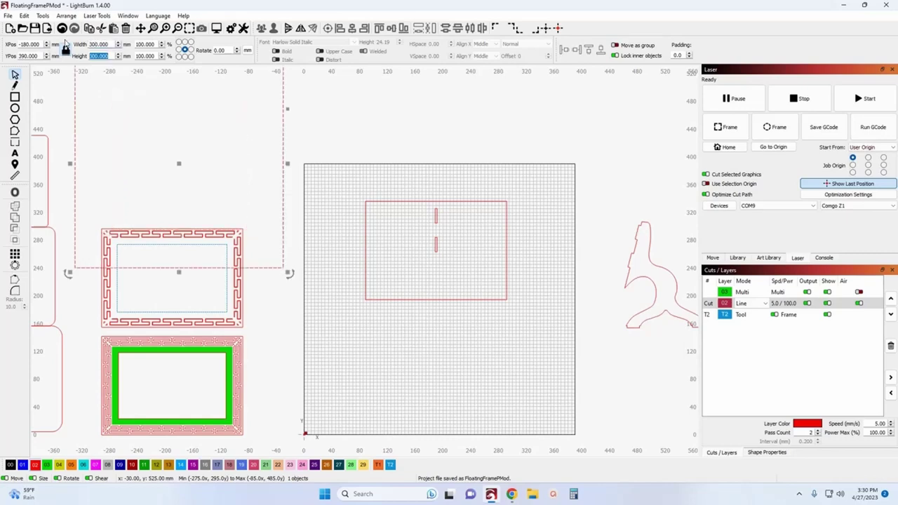
{"action": "key", "text": "Tab"}
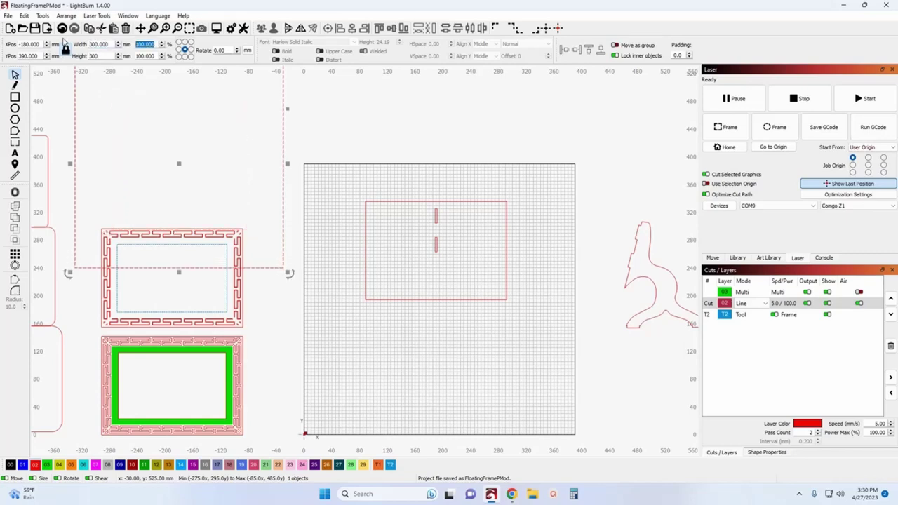
Assign the 300 mm square to tool layer T2 and centre it on the laser bed.
{"action": "left_click", "coordinate": [390, 465]}
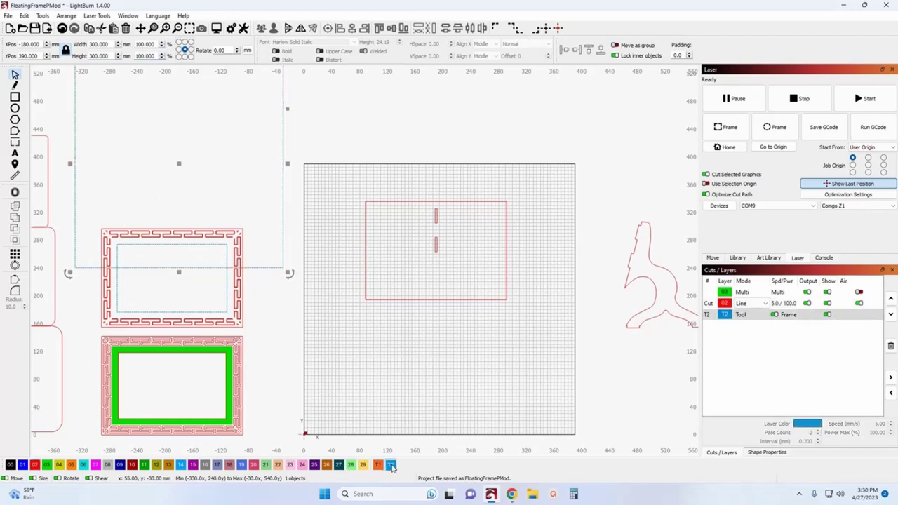
{"action": "left_click", "coordinate": [549, 29]}
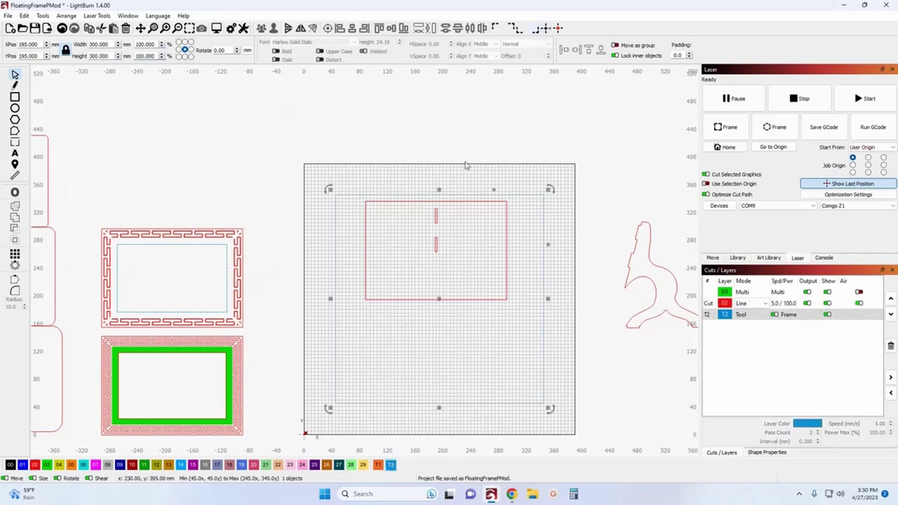
Nudge the slotted back panel up 6 mm so it sits just inside the square's upper edge.
{"action": "left_click", "coordinate": [416, 300]}
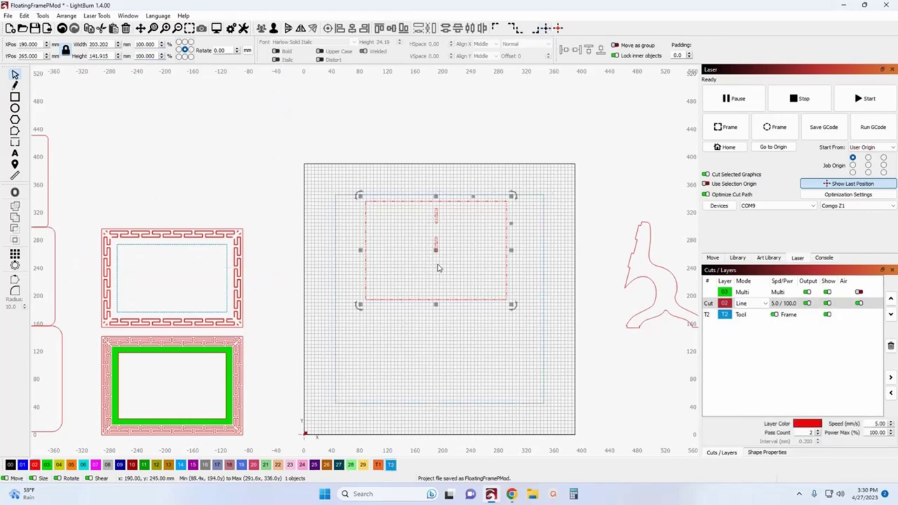
{"action": "key", "text": "Up"}
{"action": "key", "text": "Up"}
{"action": "key", "text": "Up"}
{"action": "key", "text": "Up"}
{"action": "key", "text": "Up"}
{"action": "key", "text": "Up"}
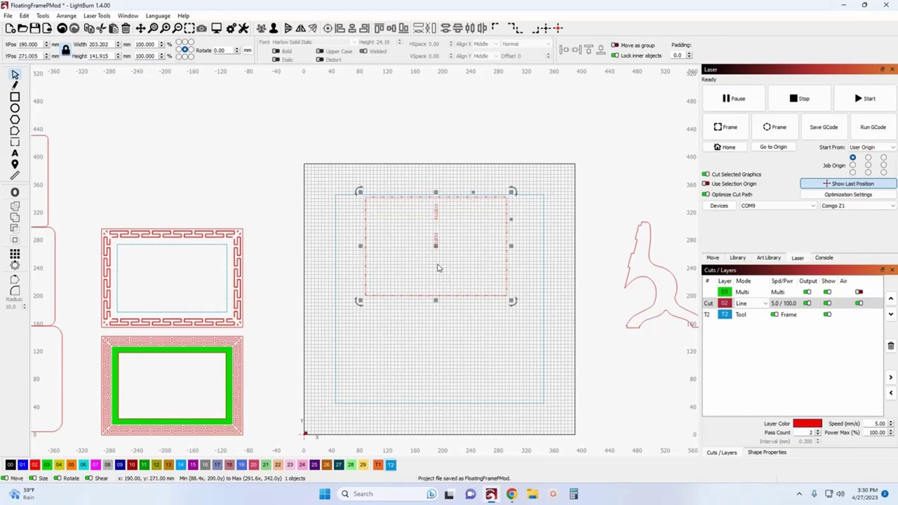
Move the ornamental frame with the green band onto the bed below the back panel, centred at X 190, Y 120 mm.
{"action": "left_click_drag", "start_coordinate": [127, 188], "coordinate": [159, 141]}
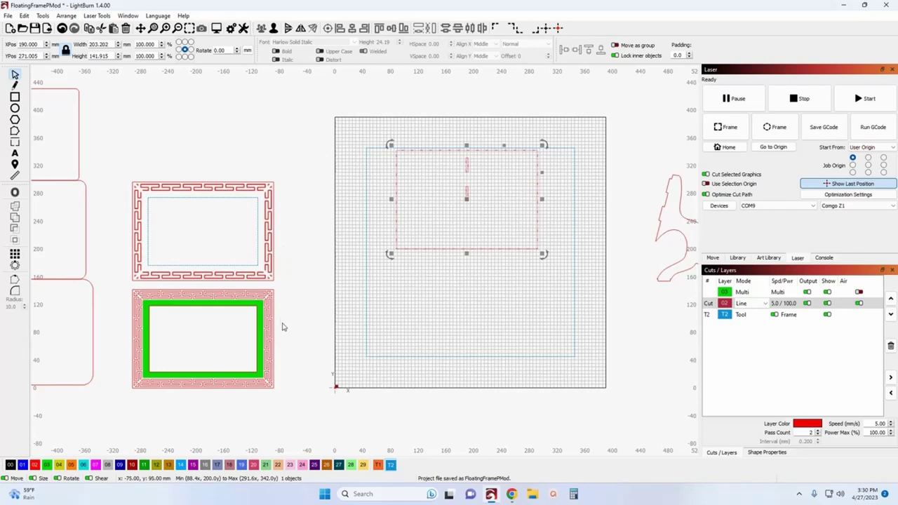
{"action": "left_click_drag", "start_coordinate": [284, 343], "coordinate": [469, 307]}
{"action": "scroll", "coordinate": [468, 306], "scroll_direction": "up", "scroll_amount": 5}
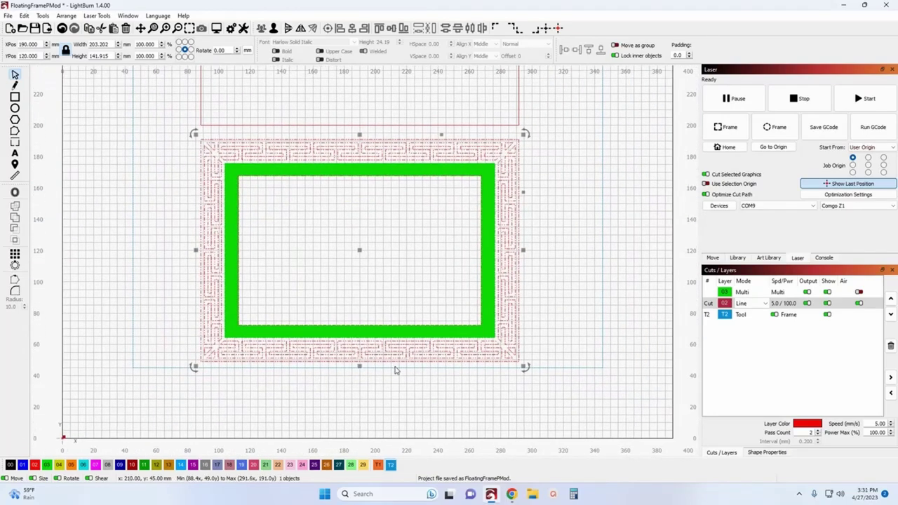
Nudge the back panel down 2 mm toward the ornamental frame, to about Y 269 mm.
{"action": "scroll", "coordinate": [414, 375], "scroll_direction": "up", "scroll_amount": 3}
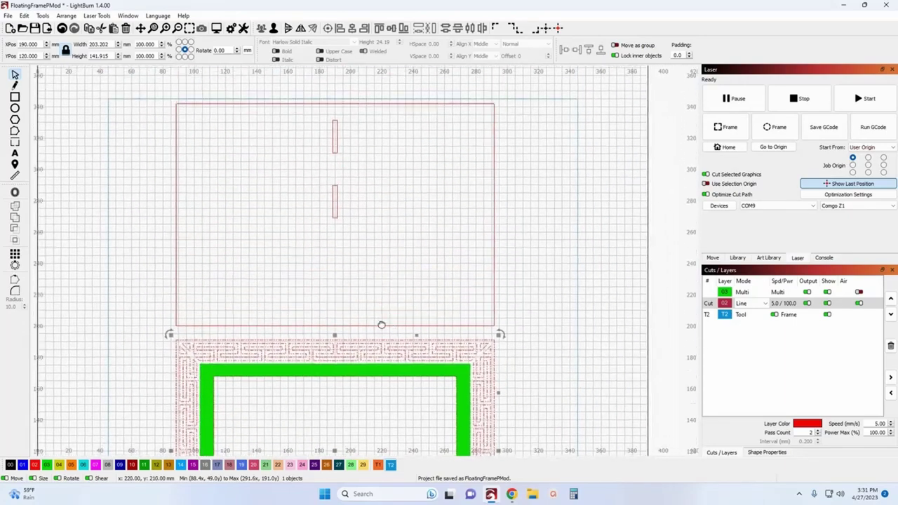
{"action": "scroll", "coordinate": [389, 280], "scroll_direction": "down", "scroll_amount": 2}
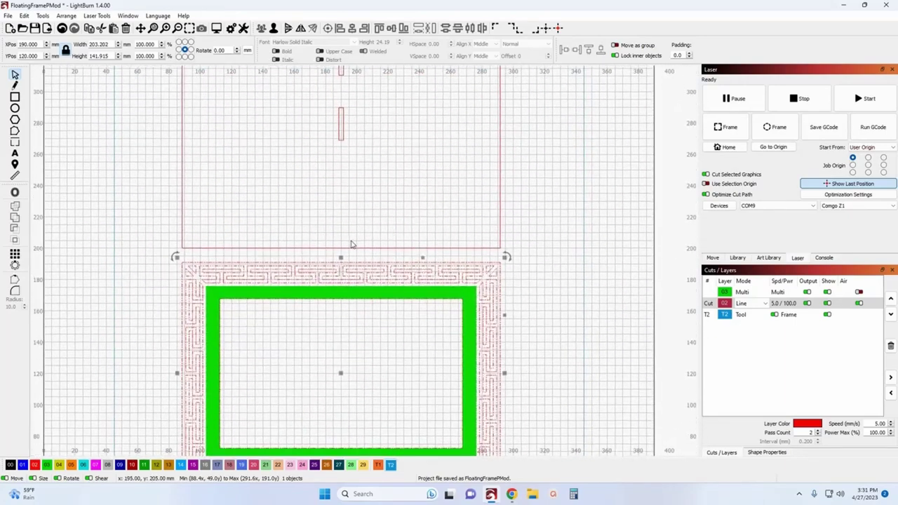
{"action": "left_click", "coordinate": [352, 246]}
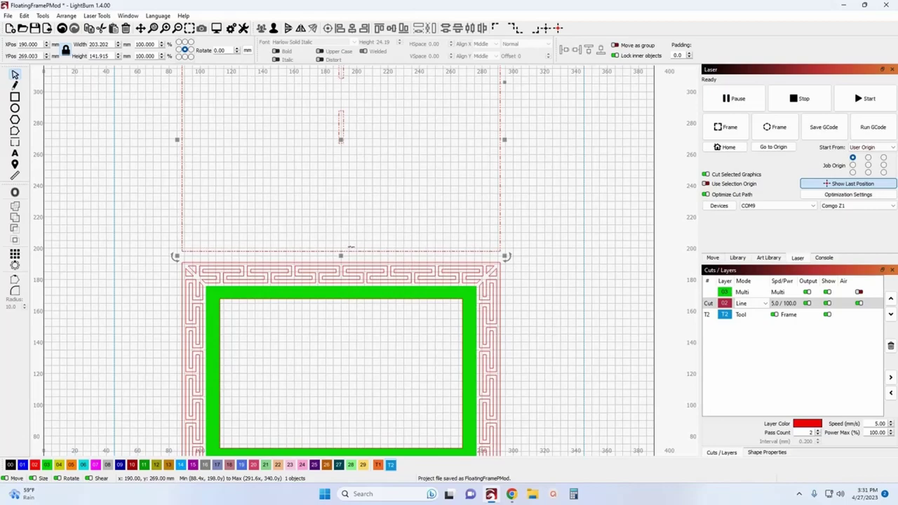
Select the ornamental frame and review the fill settings of green layer 03.
{"action": "left_click", "coordinate": [351, 262]}
{"action": "scroll", "coordinate": [330, 307], "scroll_direction": "down", "scroll_amount": 2}
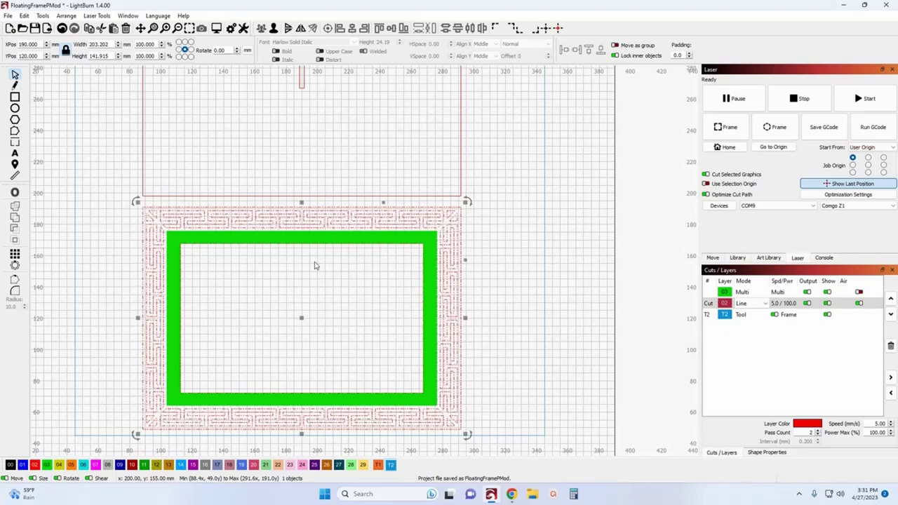
{"action": "scroll", "coordinate": [177, 263], "scroll_direction": "up", "scroll_amount": 4}
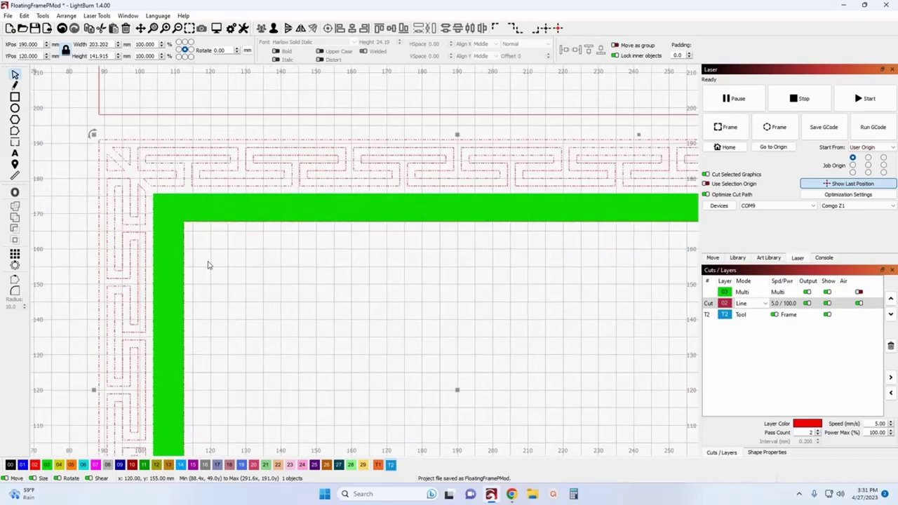
{"action": "scroll", "coordinate": [207, 265], "scroll_direction": "down", "scroll_amount": 2}
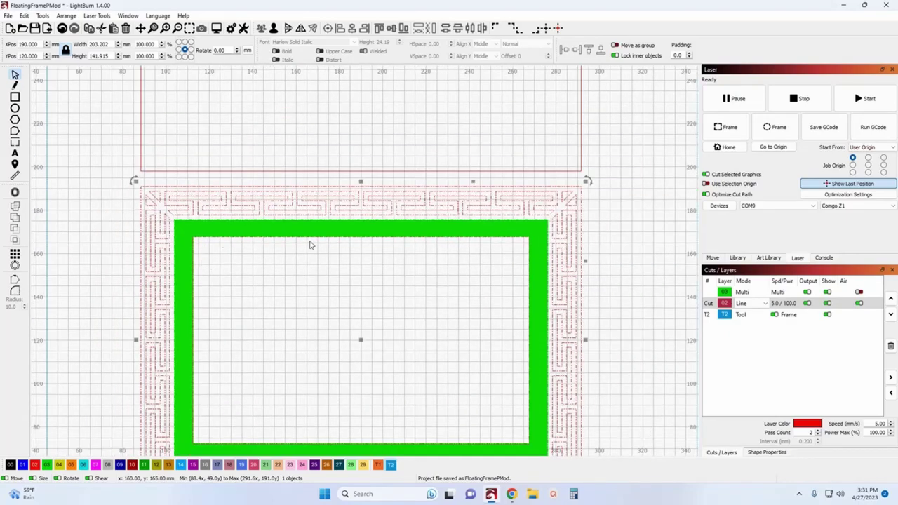
{"action": "double_click", "coordinate": [716, 293]}
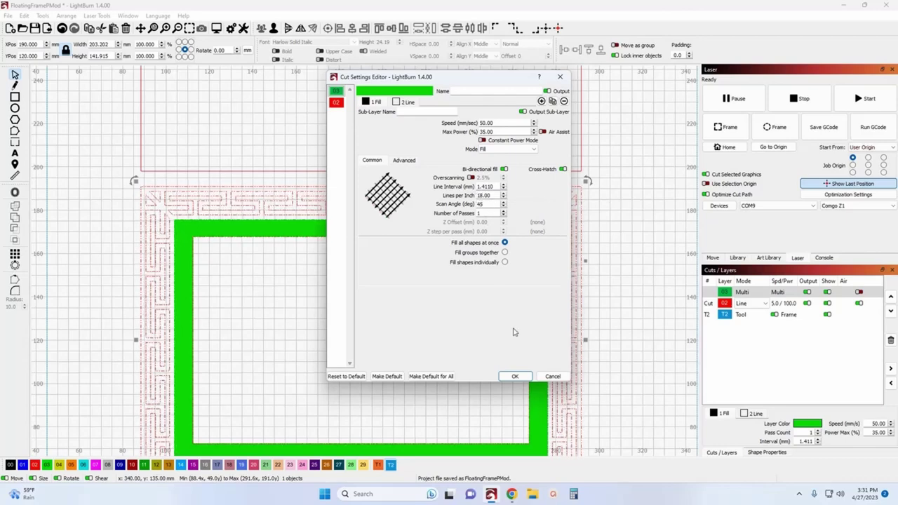
{"action": "left_click", "coordinate": [514, 376]}
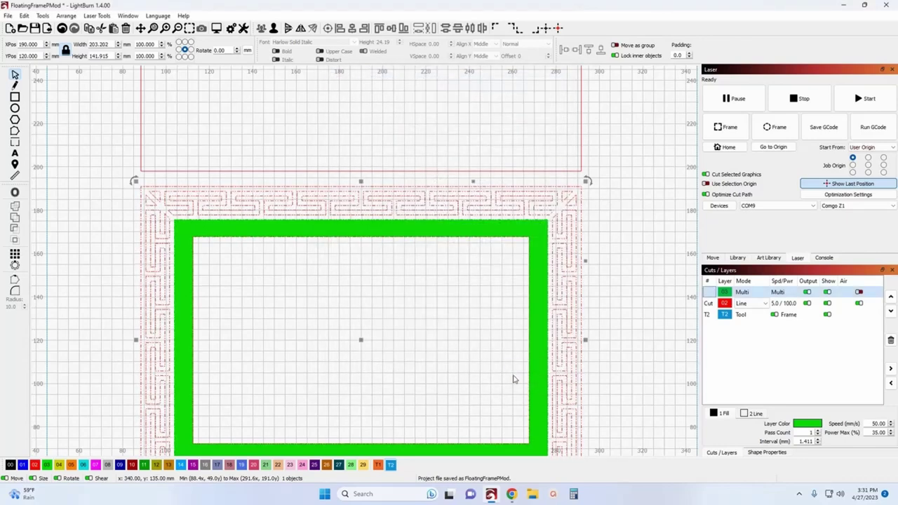
Preview the selected ornamental frame's cut and examine the crosshatched band up close.
{"action": "left_click", "coordinate": [220, 30]}
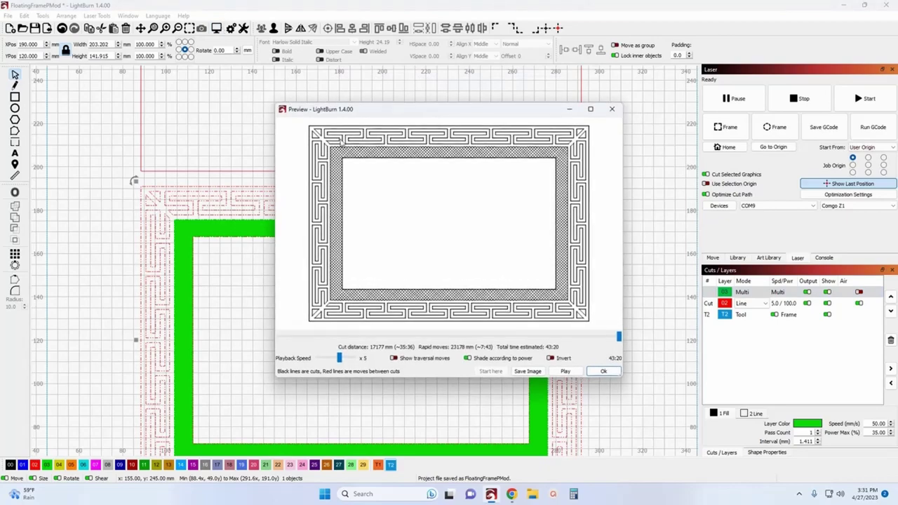
{"action": "scroll", "coordinate": [337, 176], "scroll_direction": "up", "scroll_amount": 5}
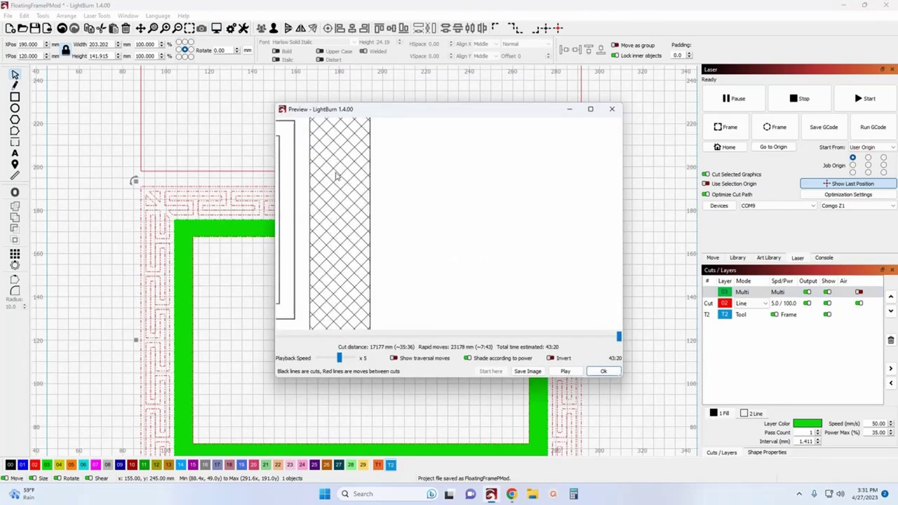
{"action": "scroll", "coordinate": [336, 177], "scroll_direction": "down", "scroll_amount": 3}
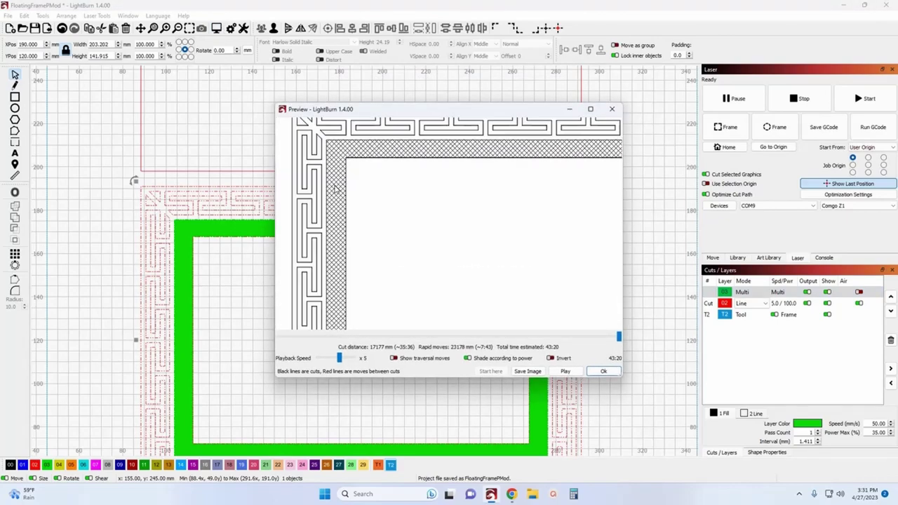
{"action": "scroll", "coordinate": [337, 188], "scroll_direction": "down", "scroll_amount": 3}
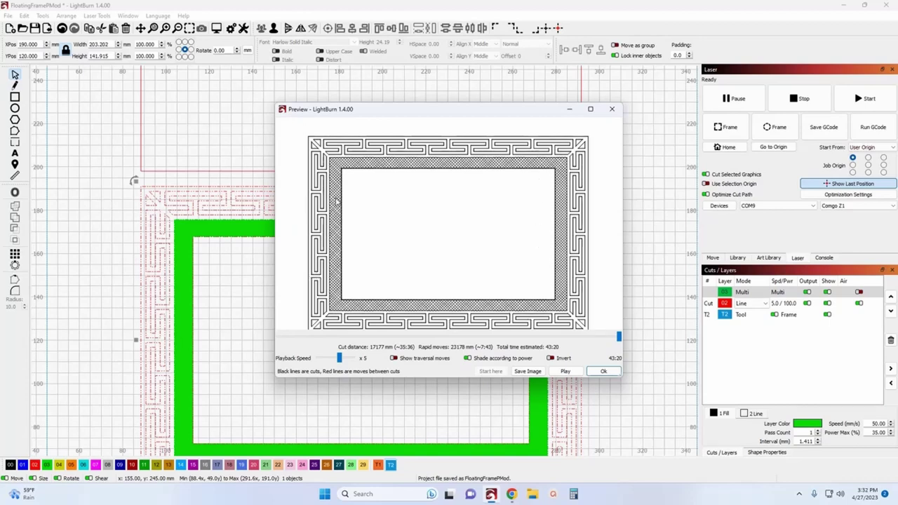
{"action": "scroll", "coordinate": [336, 201], "scroll_direction": "up", "scroll_amount": 1}
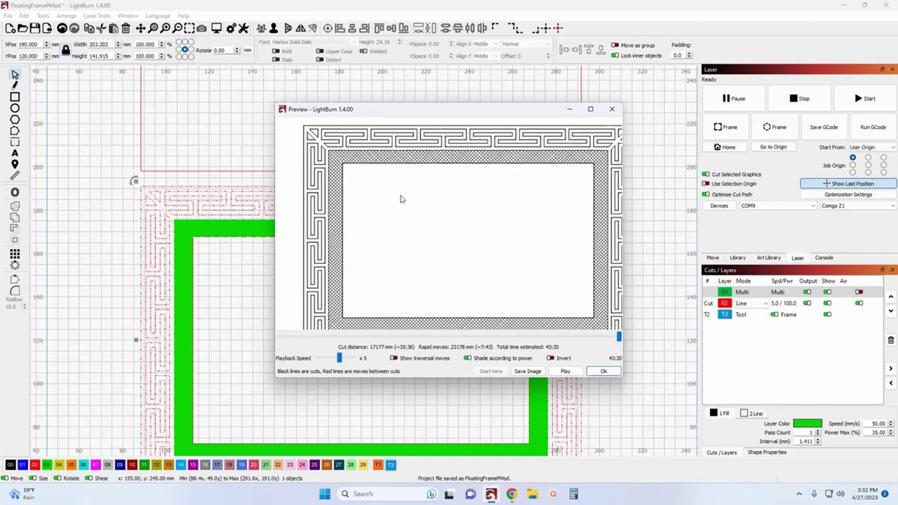
{"action": "scroll", "coordinate": [445, 197], "scroll_direction": "down", "scroll_amount": 1}
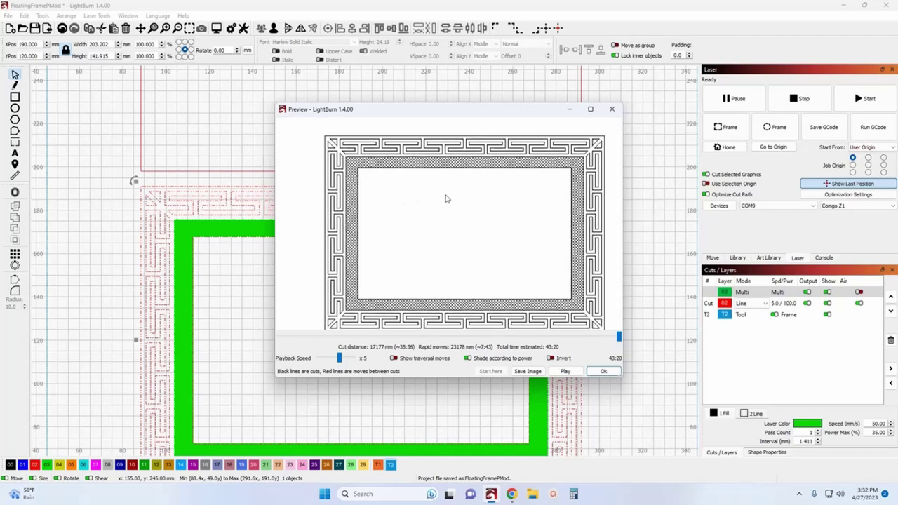
{"action": "left_click", "coordinate": [611, 110]}
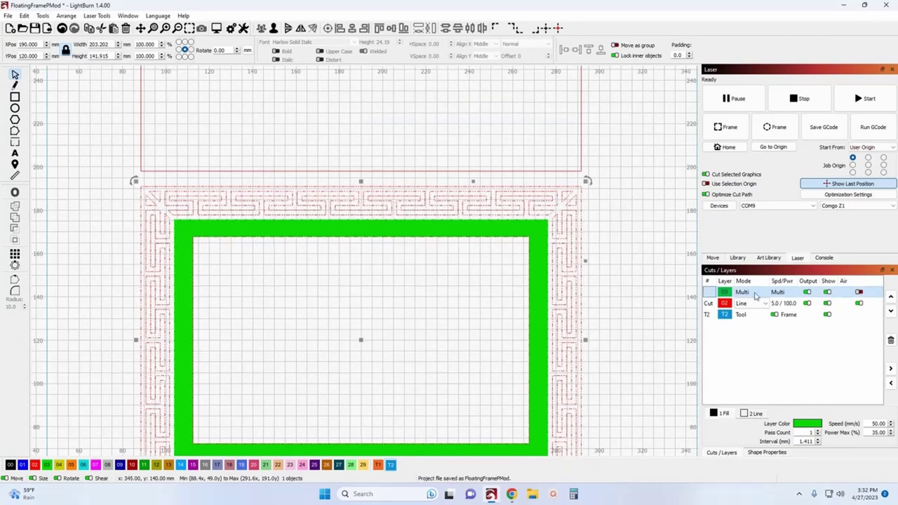
{"action": "double_click", "coordinate": [706, 295]}
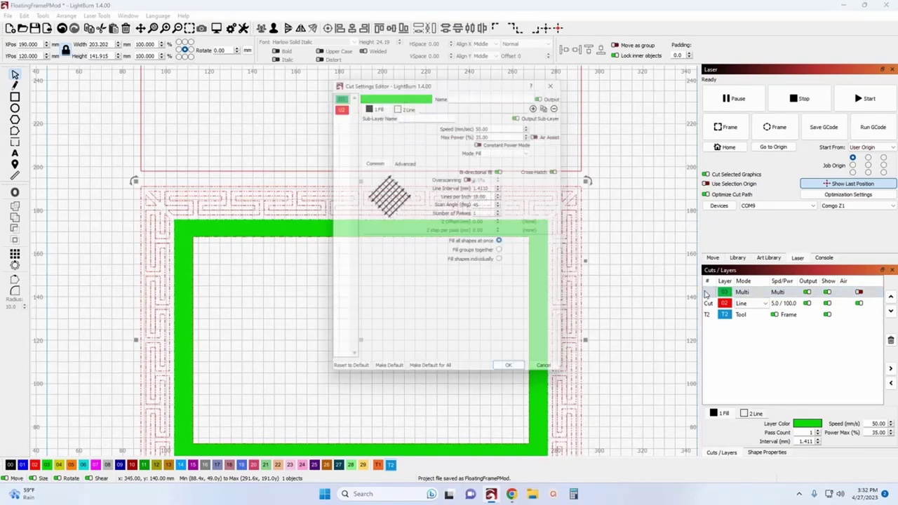
{"action": "left_click", "coordinate": [403, 104]}
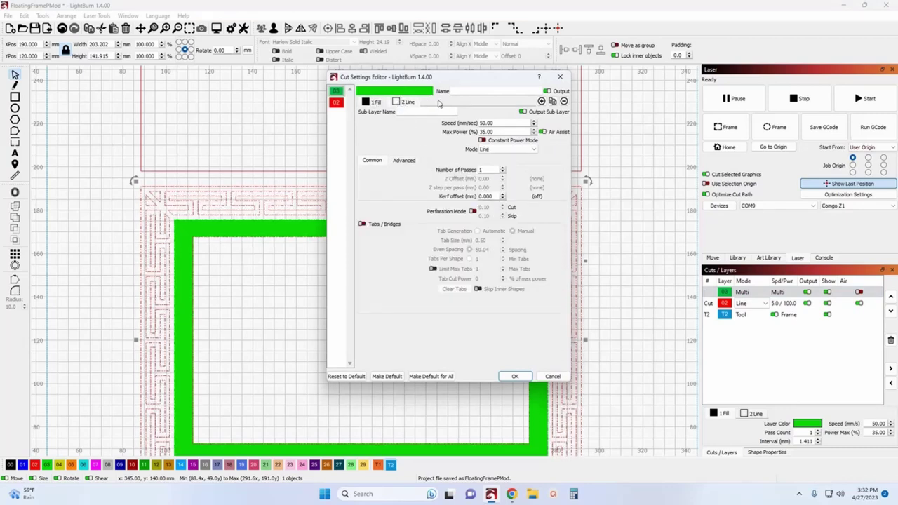
{"action": "left_click", "coordinate": [372, 102]}
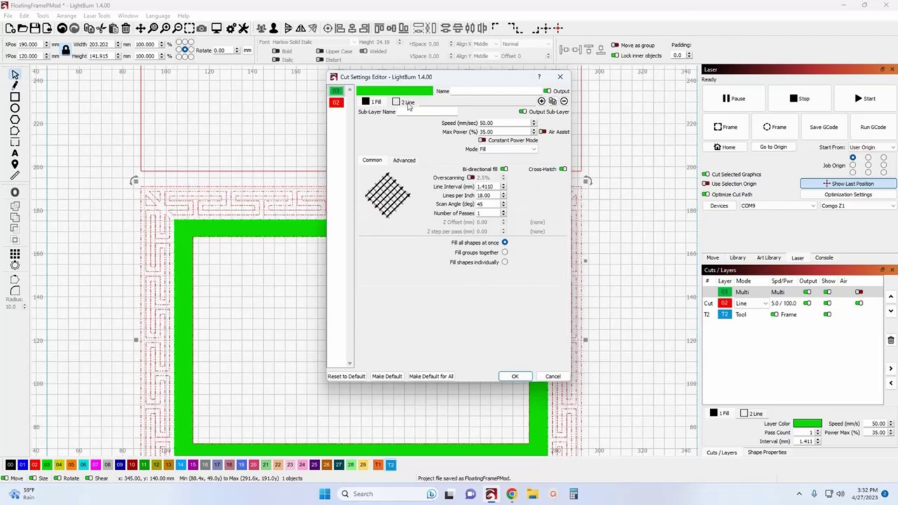
{"action": "left_click", "coordinate": [408, 105]}
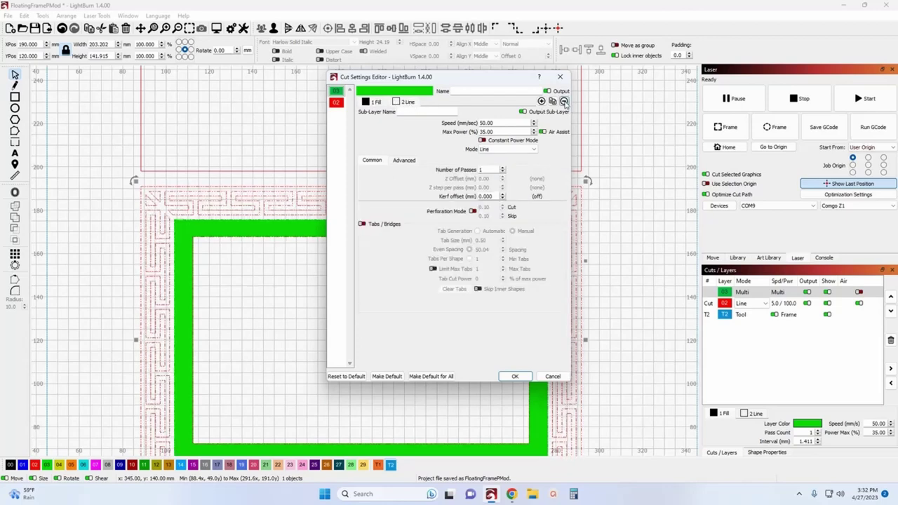
{"action": "left_click", "coordinate": [564, 102]}
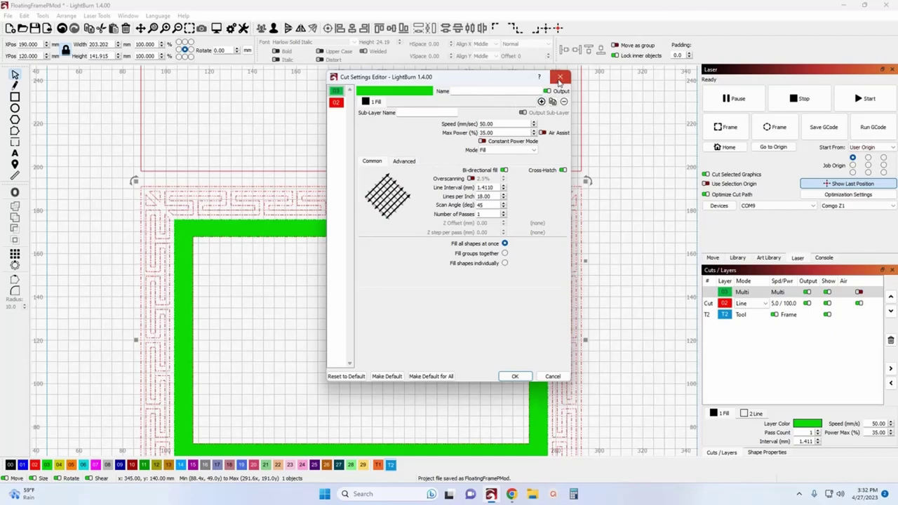
{"action": "left_click", "coordinate": [560, 76]}
Preview the ornamental frame again to check the outline around the crosshatched band.
{"action": "left_click", "coordinate": [217, 28]}
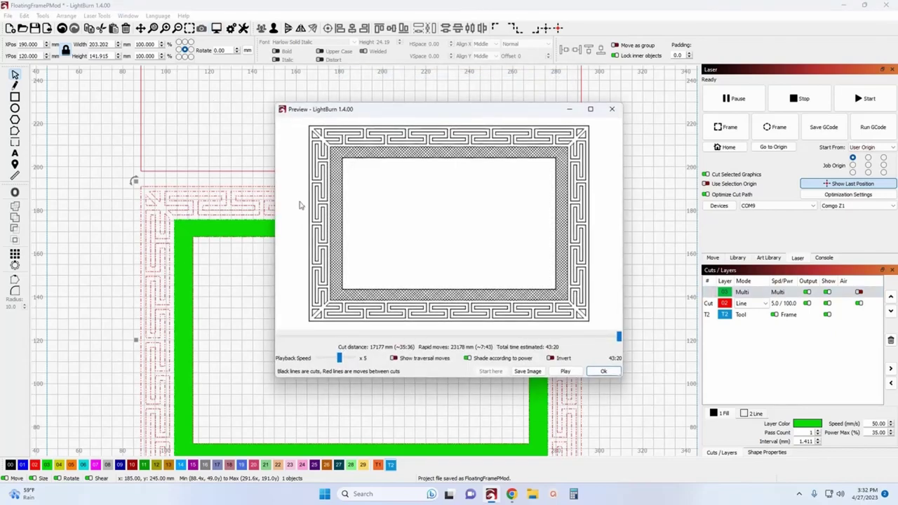
{"action": "scroll", "coordinate": [335, 200], "scroll_direction": "up", "scroll_amount": 5}
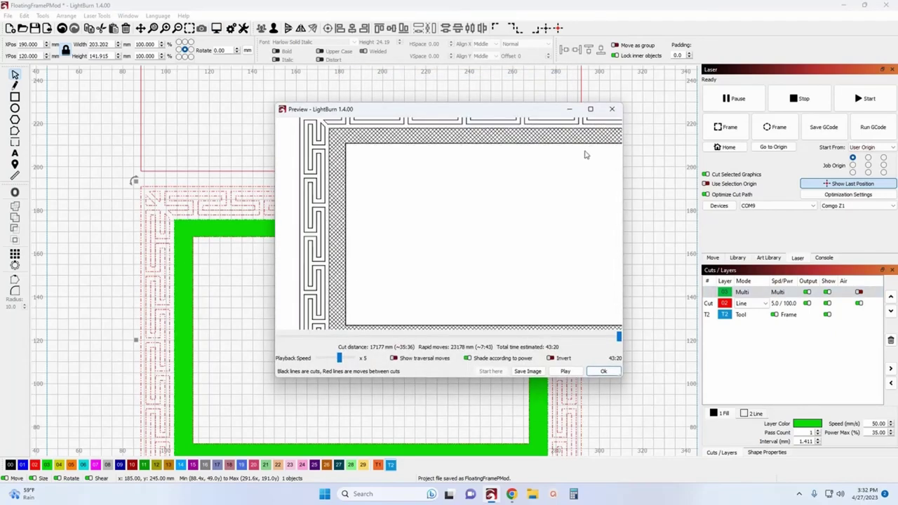
{"action": "left_click", "coordinate": [611, 110]}
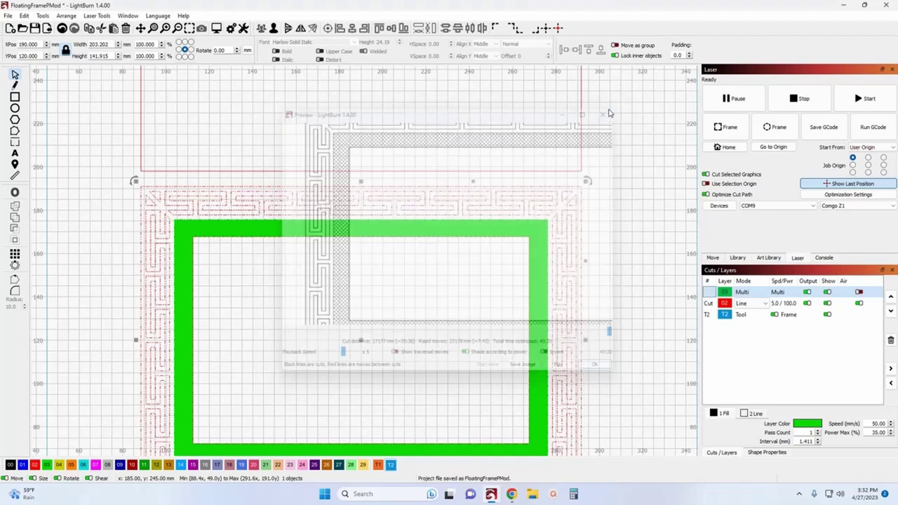
Remove the Line sub-layer from green layer 03, keep only its Fill sub-layer, and apply the cut settings.
{"action": "double_click", "coordinate": [706, 293]}
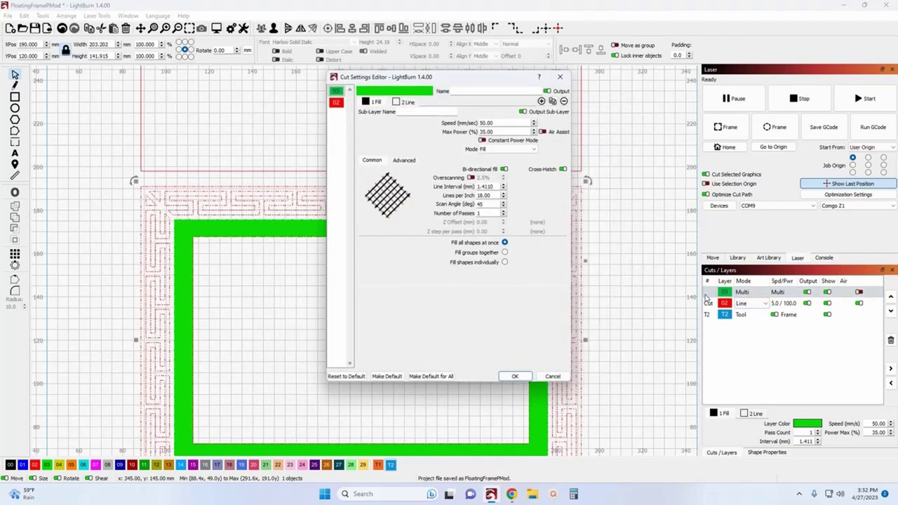
{"action": "left_click", "coordinate": [408, 102]}
{"action": "left_click", "coordinate": [563, 101]}
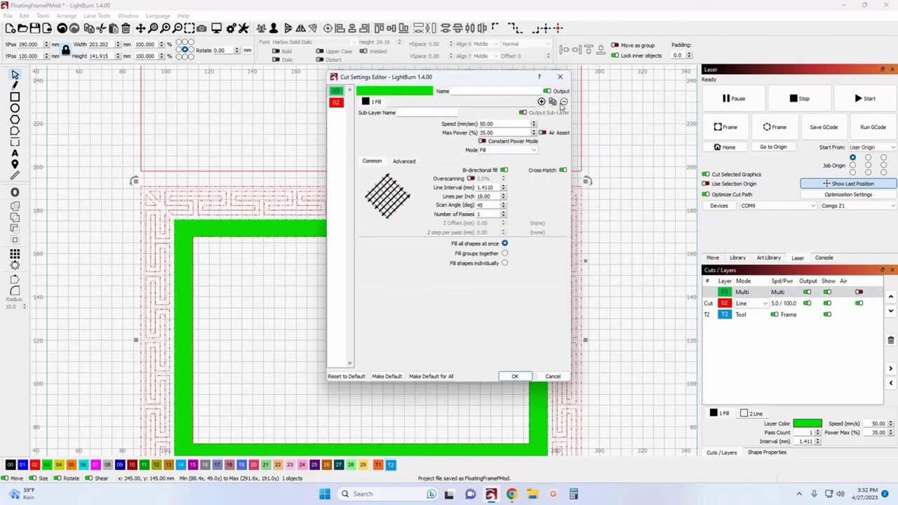
{"action": "left_click", "coordinate": [516, 376]}
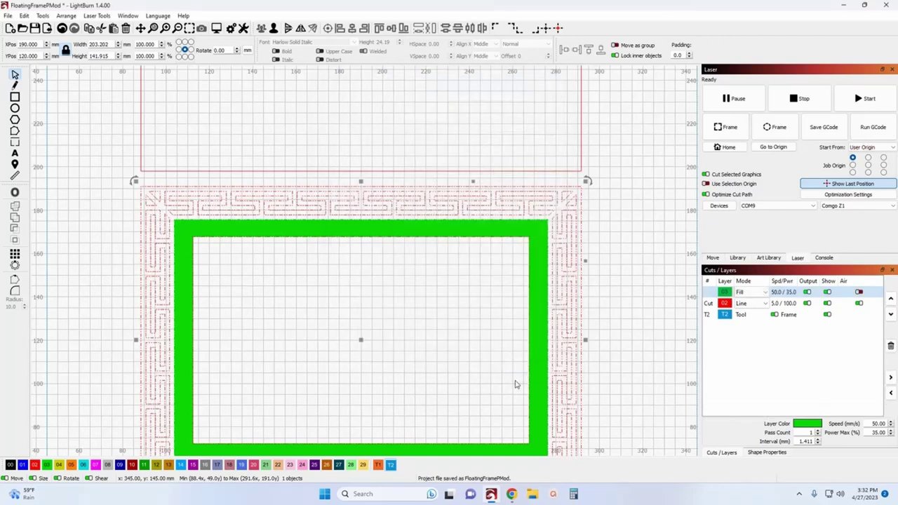
Preview the fill-only version of the ornamental frame and examine the crosshatch's edges up close.
{"action": "left_click", "coordinate": [217, 28]}
{"action": "scroll", "coordinate": [336, 202], "scroll_direction": "up", "scroll_amount": 5}
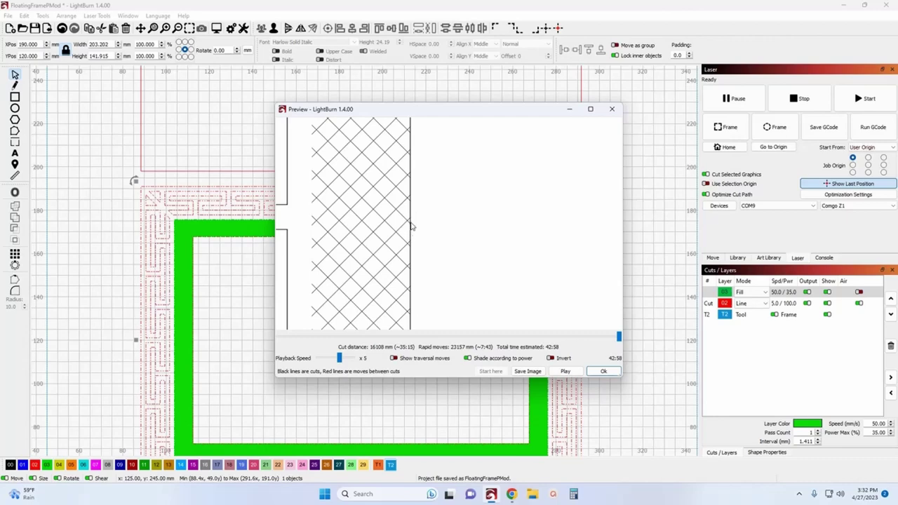
Temporarily hide red layer 02, preview the selected ornamental frame and examine the green band on its own.
{"action": "left_click", "coordinate": [611, 109]}
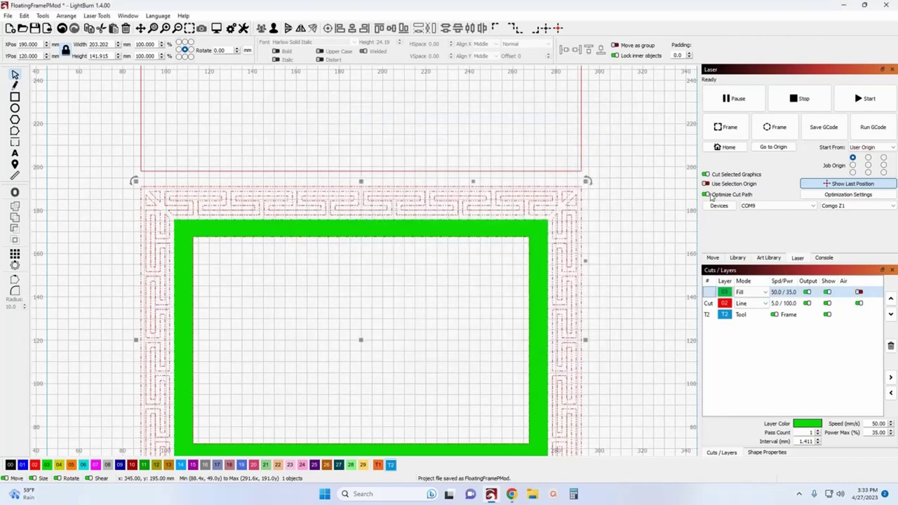
{"action": "left_click", "coordinate": [827, 303]}
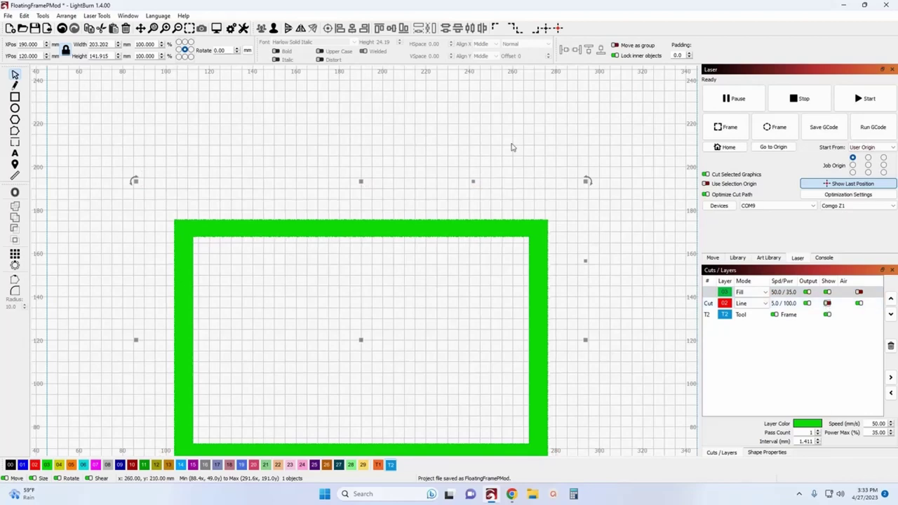
{"action": "left_click", "coordinate": [216, 28]}
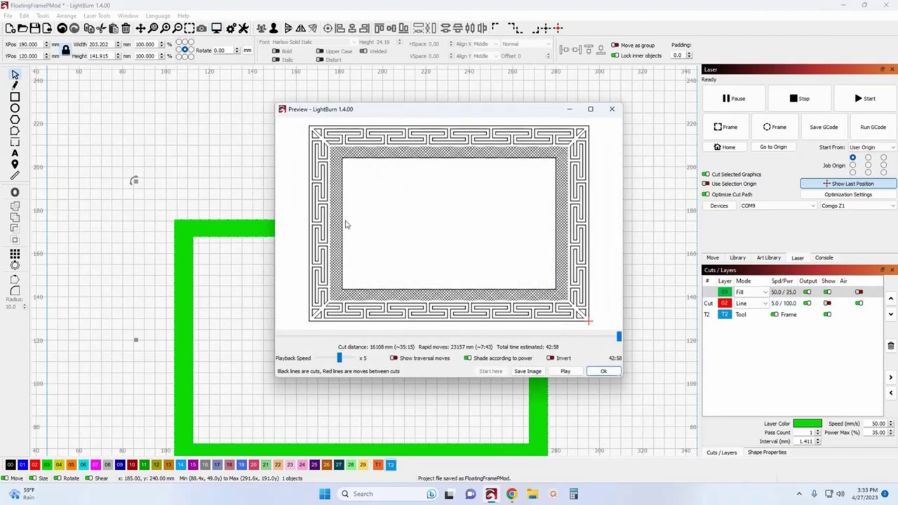
{"action": "left_click", "coordinate": [611, 110]}
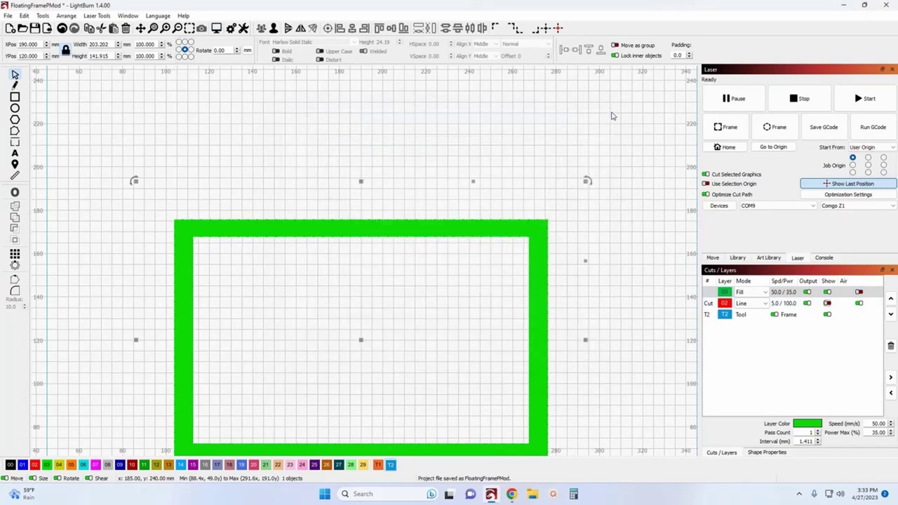
{"action": "scroll", "coordinate": [208, 304], "scroll_direction": "up", "scroll_amount": 6}
{"action": "scroll", "coordinate": [128, 284], "scroll_direction": "down", "scroll_amount": 5}
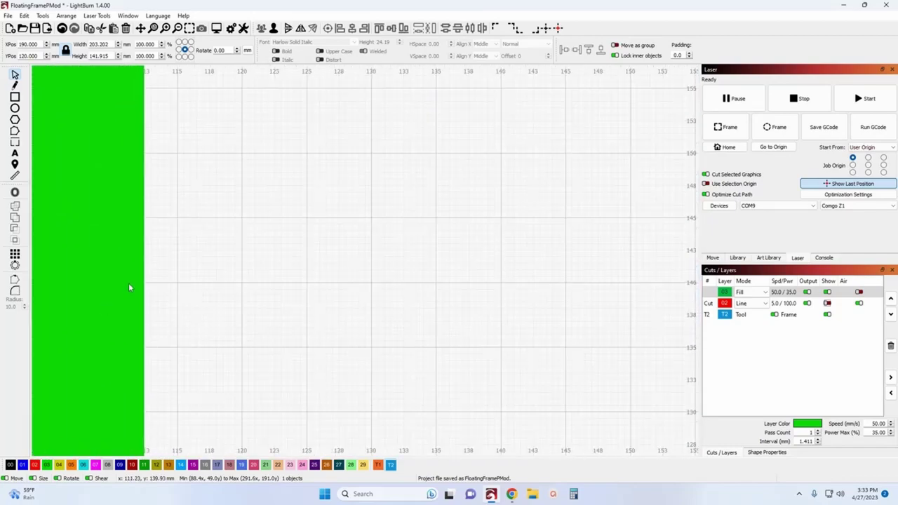
{"action": "scroll", "coordinate": [129, 287], "scroll_direction": "down", "scroll_amount": 4}
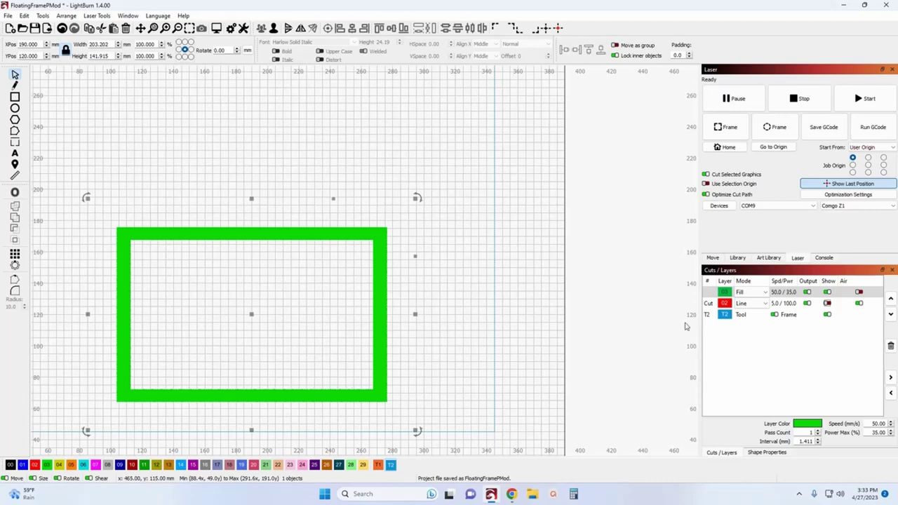
{"action": "left_click", "coordinate": [827, 303]}
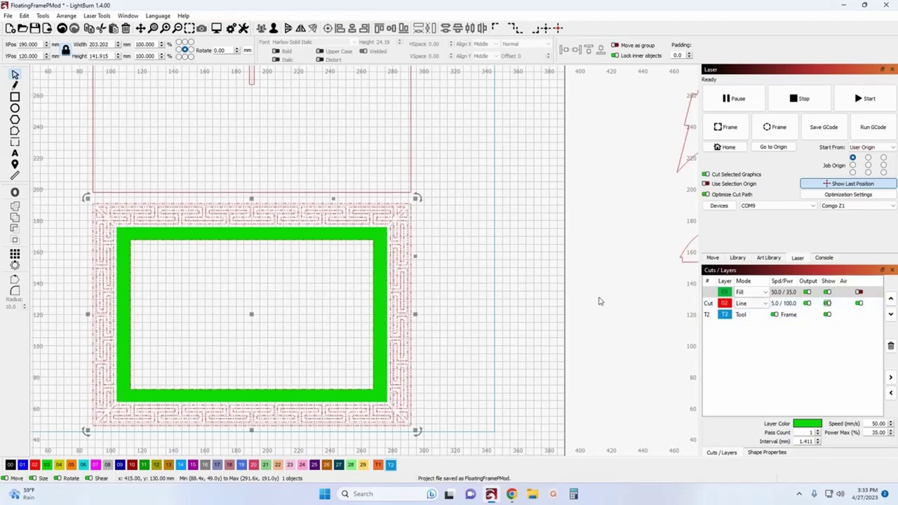
Preview the ornamental frame with red layer 02 shown and examine the crosshatch's edge up close.
{"action": "scroll", "coordinate": [478, 288], "scroll_direction": "down", "scroll_amount": 3}
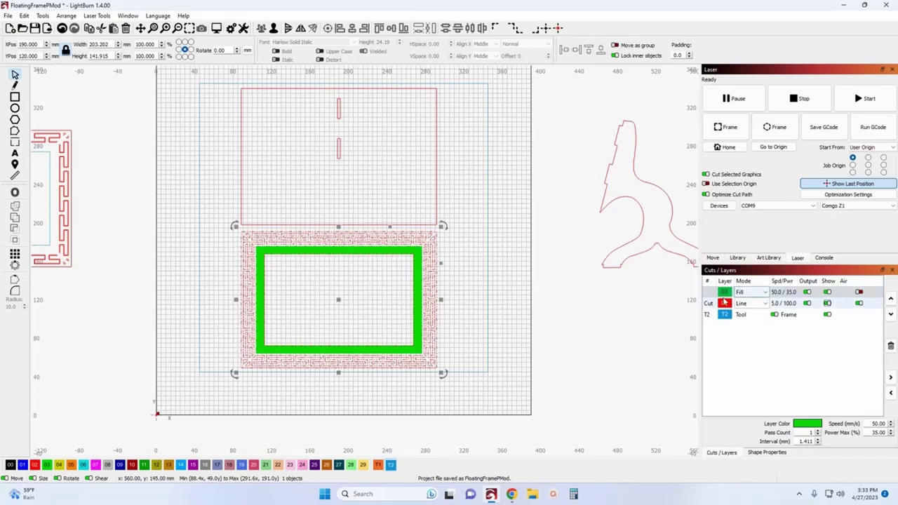
{"action": "left_click", "coordinate": [215, 28]}
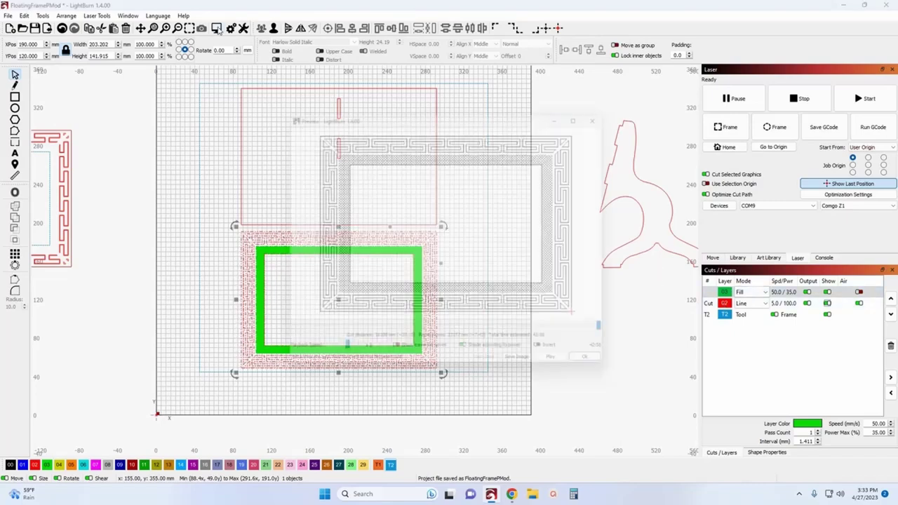
{"action": "scroll", "coordinate": [330, 207], "scroll_direction": "up", "scroll_amount": 5}
{"action": "scroll", "coordinate": [340, 200], "scroll_direction": "up", "scroll_amount": 5}
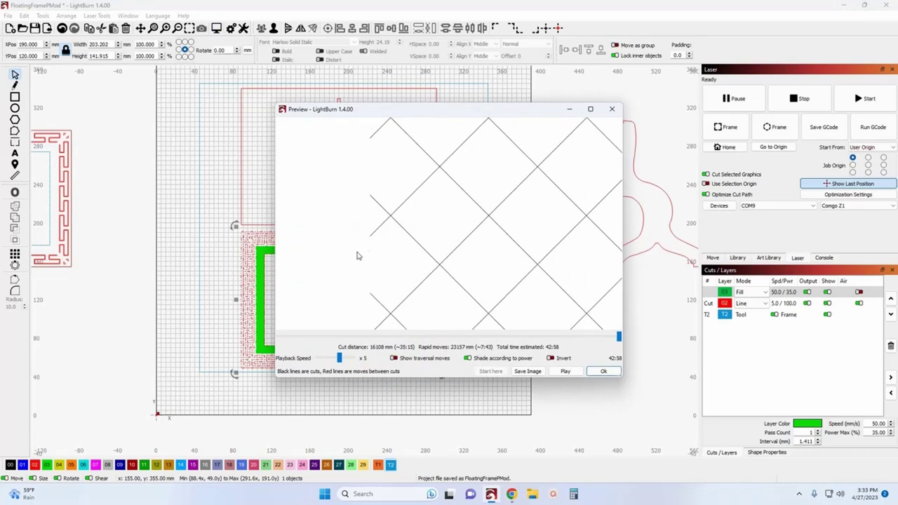
{"action": "left_click", "coordinate": [610, 109]}
Add a Line sub-layer to green layer 03 alongside its Fill sub-layer and apply the cut settings.
{"action": "double_click", "coordinate": [710, 292]}
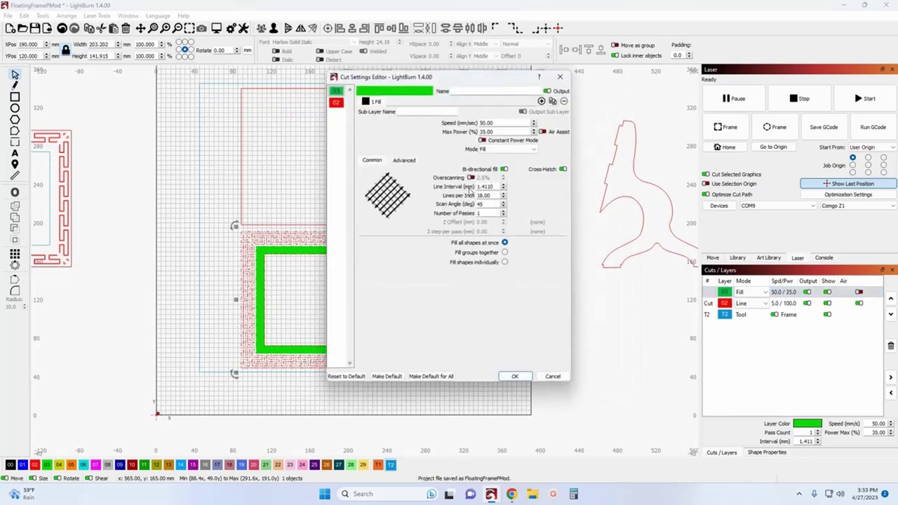
{"action": "left_click", "coordinate": [540, 102]}
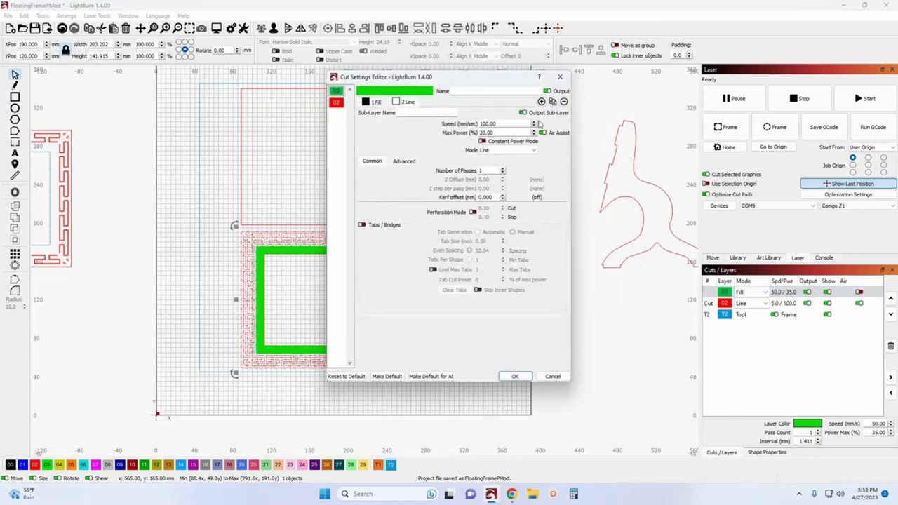
{"action": "left_click", "coordinate": [376, 103]}
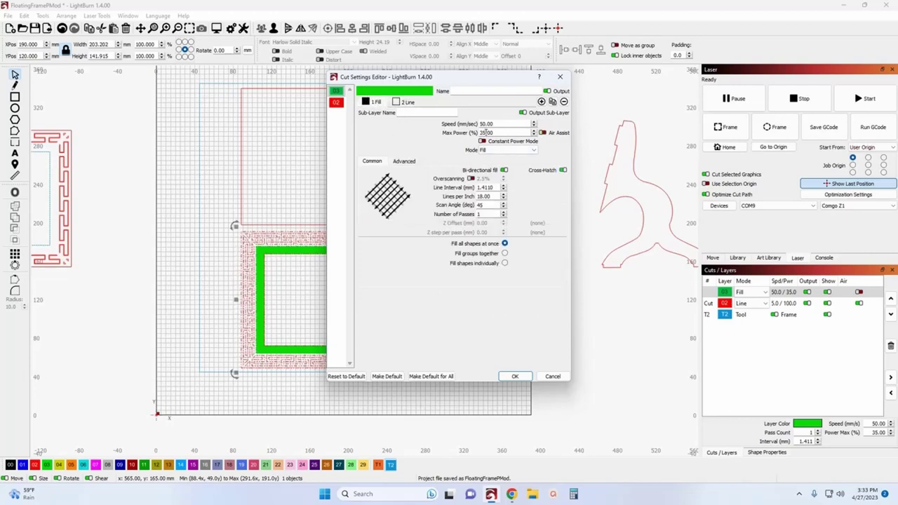
{"action": "left_click", "coordinate": [405, 102]}
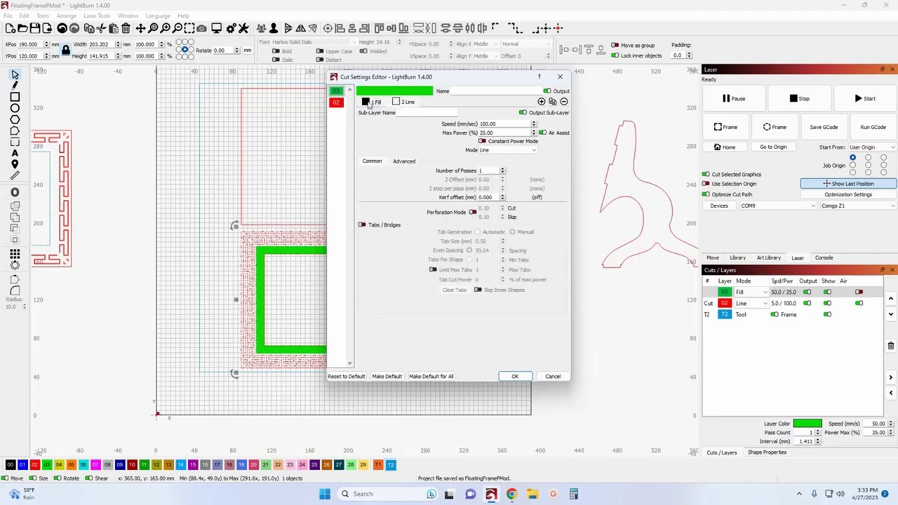
{"action": "left_click", "coordinate": [366, 103]}
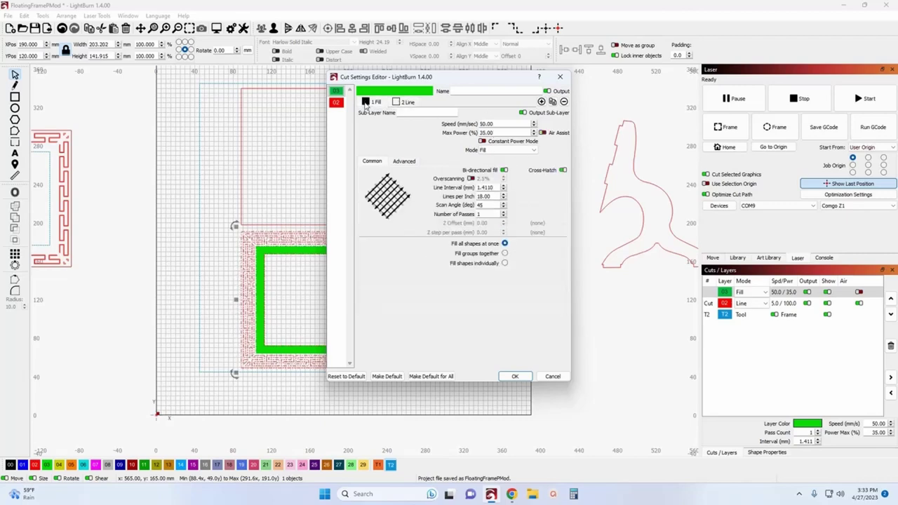
{"action": "left_click", "coordinate": [515, 376]}
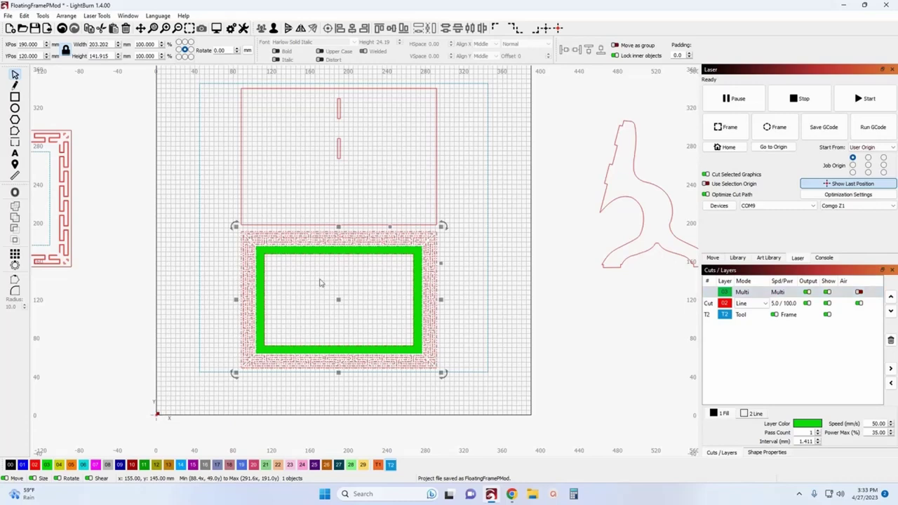
Select all parts within the work area and preview the backing panel and ornamental frame cut together.
{"action": "left_click", "coordinate": [467, 306]}
{"action": "scroll", "coordinate": [544, 312], "scroll_direction": "down", "scroll_amount": 3}
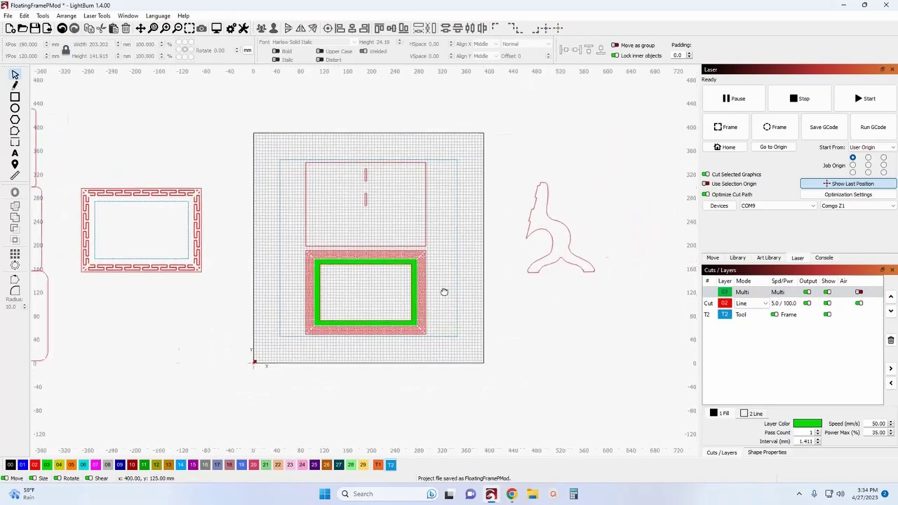
{"action": "left_click_drag", "start_coordinate": [186, 144], "coordinate": [396, 375]}
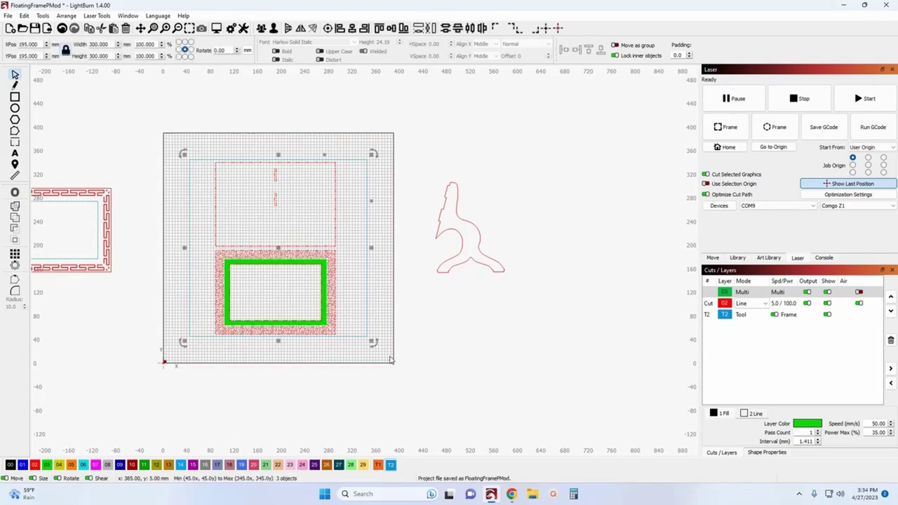
{"action": "left_click", "coordinate": [216, 28]}
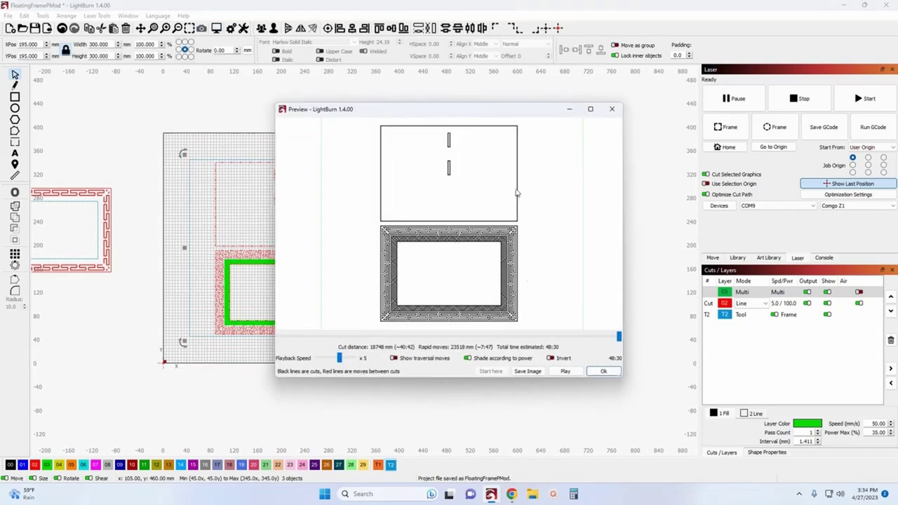
{"action": "left_click", "coordinate": [610, 109]}
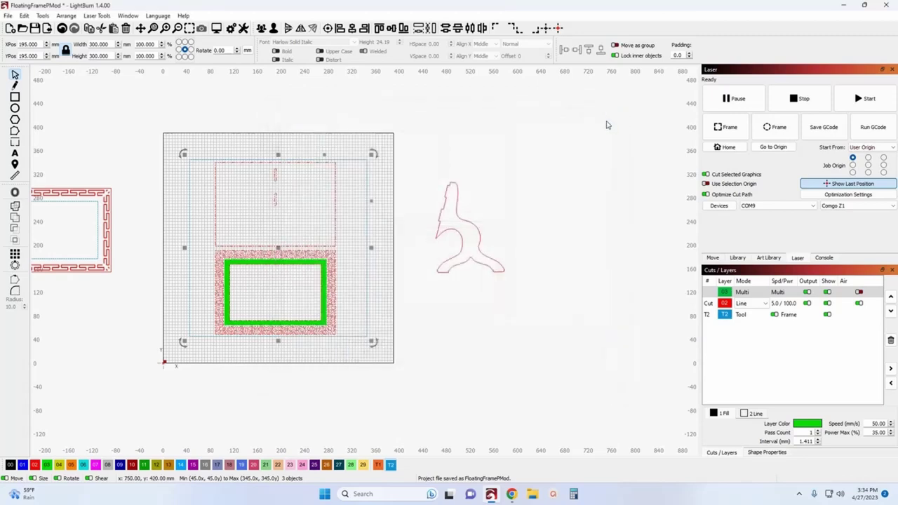
Move the slotted backing panel and the ornamental frame out of the work area, beyond the stand, centred at about X 730, Y 155 mm.
{"action": "scroll", "coordinate": [475, 141], "scroll_direction": "down", "scroll_amount": 2}
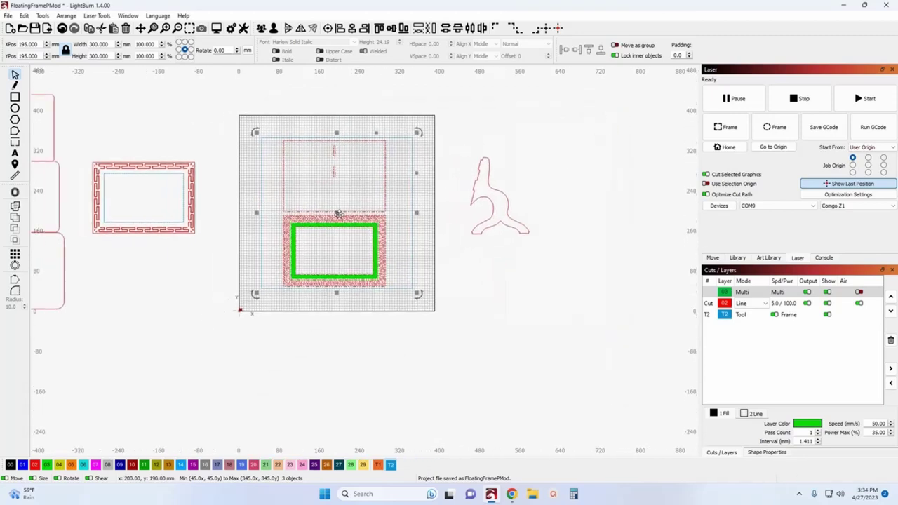
{"action": "left_click", "coordinate": [401, 241]}
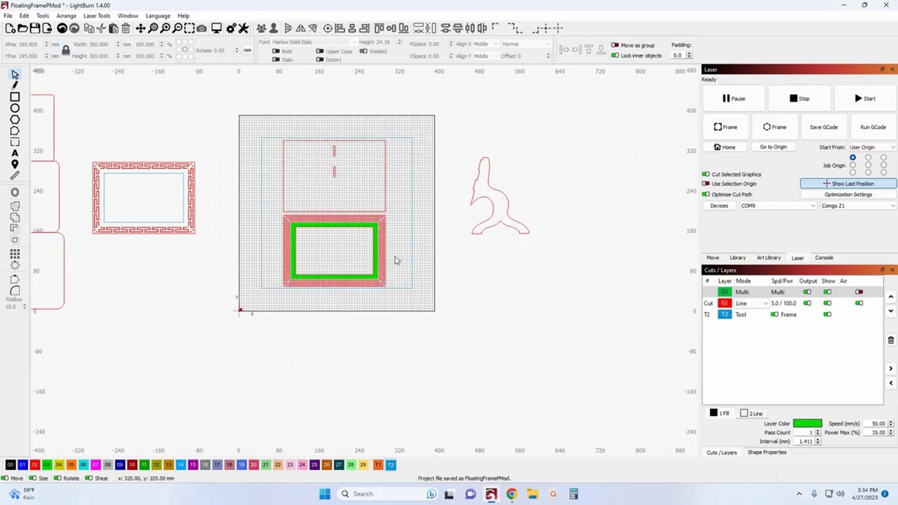
{"action": "left_click_drag", "start_coordinate": [397, 261], "coordinate": [606, 238]}
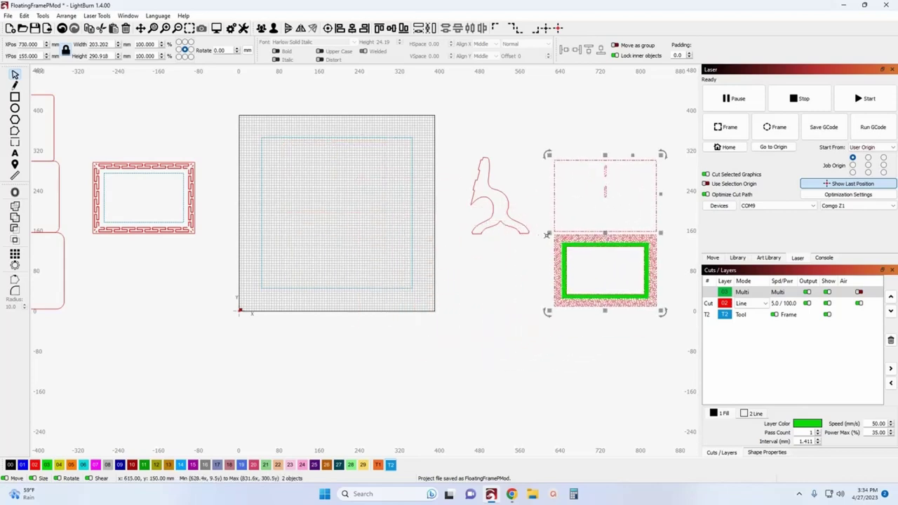
Move the rounded panel with the two slots into the work area, centred at about X 200, Y 265 mm.
{"action": "scroll", "coordinate": [476, 236], "scroll_direction": "up", "scroll_amount": 2}
{"action": "scroll", "coordinate": [475, 236], "scroll_direction": "up", "scroll_amount": 4}
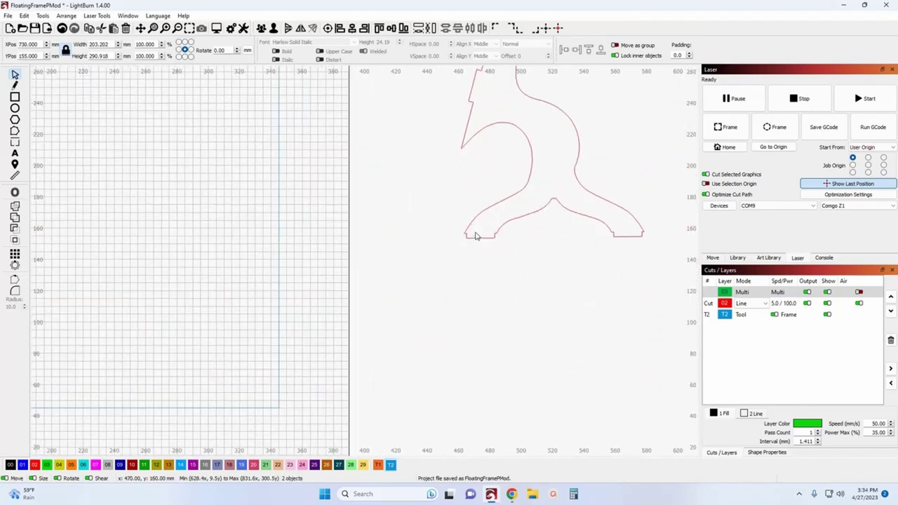
{"action": "left_click", "coordinate": [481, 242]}
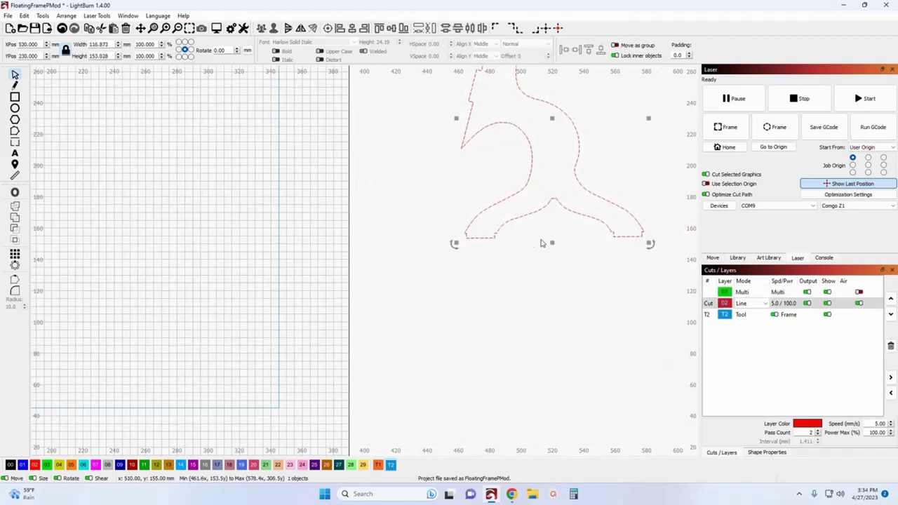
{"action": "scroll", "coordinate": [553, 244], "scroll_direction": "down", "scroll_amount": 6}
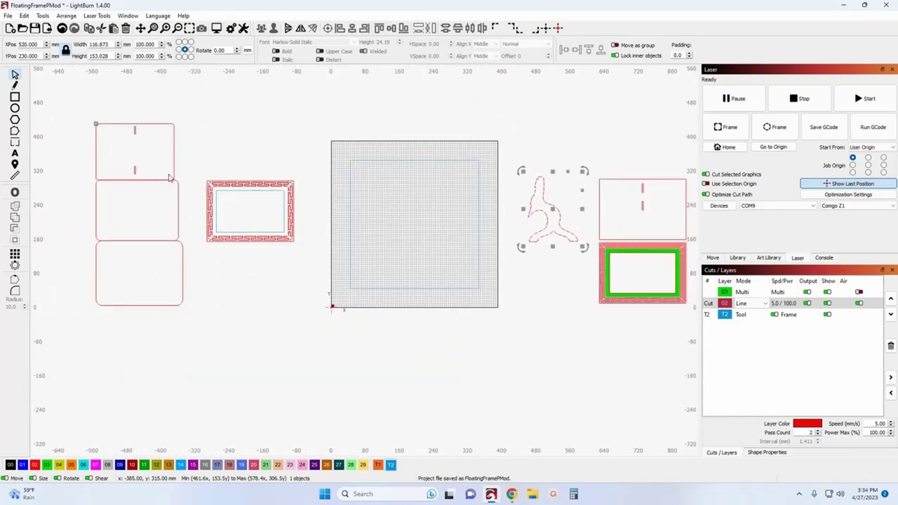
{"action": "left_click", "coordinate": [174, 167]}
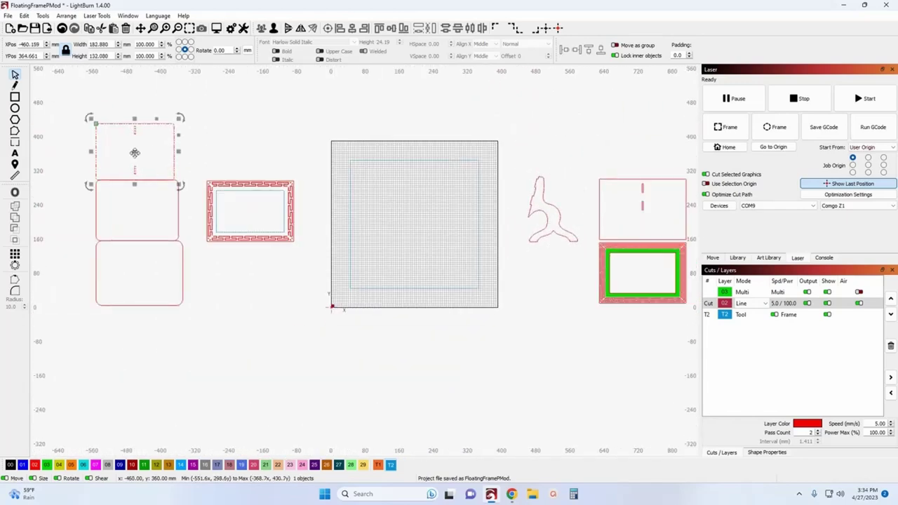
{"action": "left_click_drag", "start_coordinate": [134, 151], "coordinate": [417, 199]}
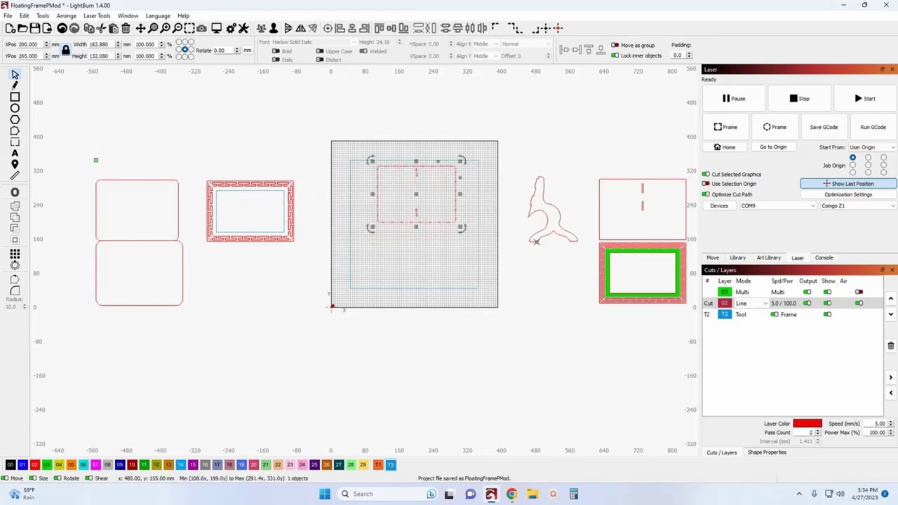
Ungroup the rounded panel and resize its slots by Slot Width, with old and new material thickness both set to 3.2 mm.
{"action": "scroll", "coordinate": [536, 241], "scroll_direction": "up", "scroll_amount": 4}
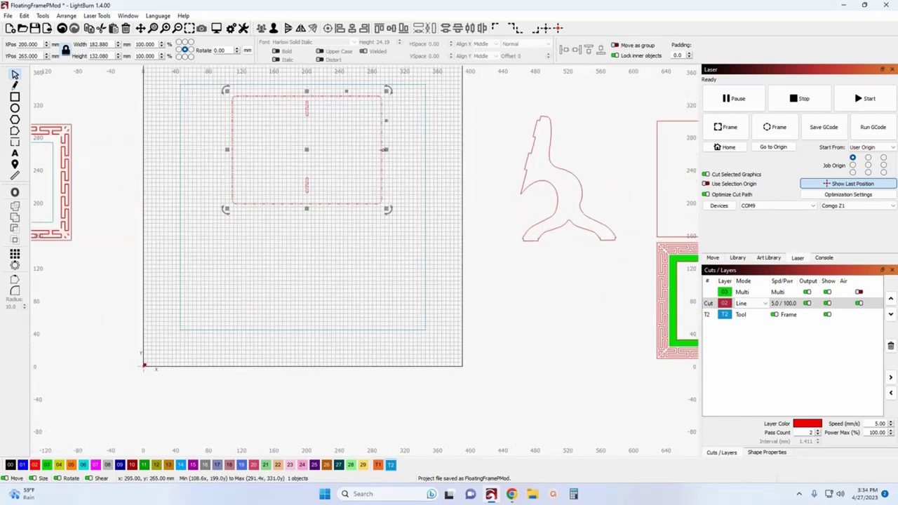
{"action": "left_click", "coordinate": [275, 28]}
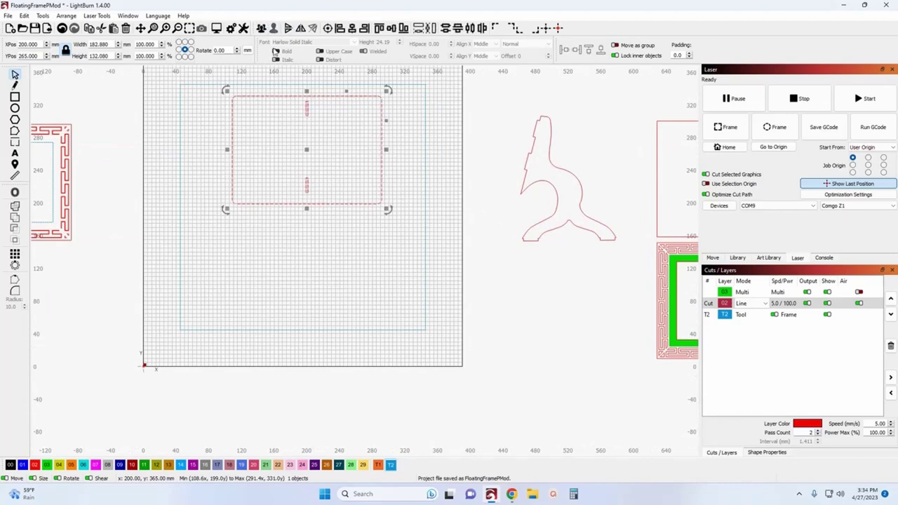
{"action": "left_click", "coordinate": [42, 17]}
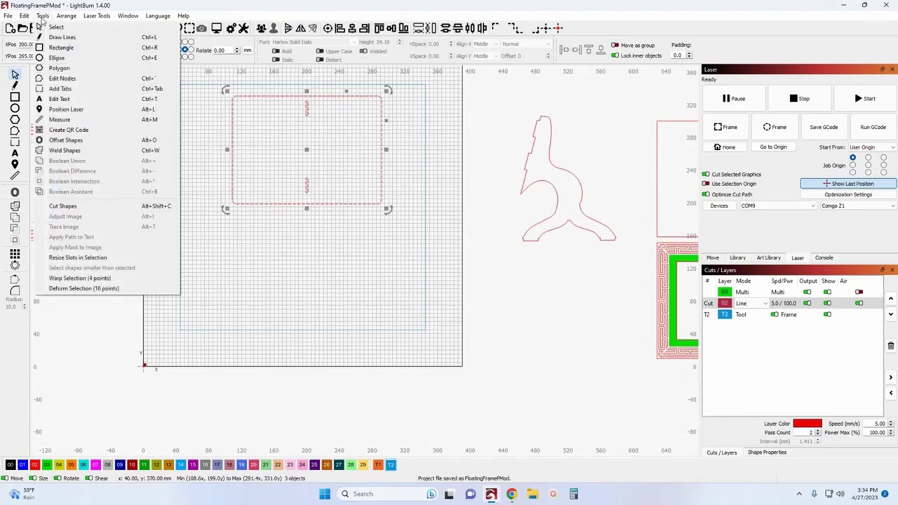
{"action": "left_click", "coordinate": [70, 258]}
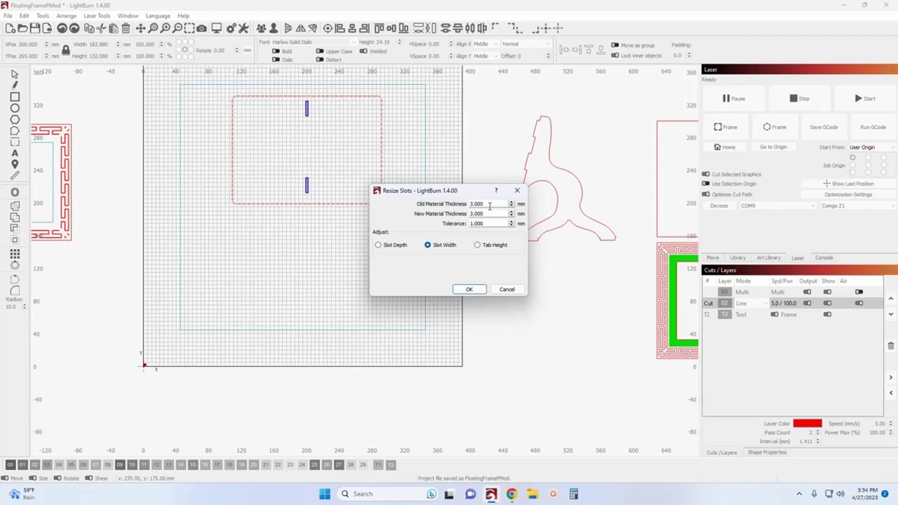
{"action": "left_click_drag", "start_coordinate": [490, 205], "coordinate": [442, 201]}
{"action": "type", "text": "3.2"}
{"action": "key", "text": "Tab"}
{"action": "type", "text": "3.2"}
{"action": "left_click", "coordinate": [470, 289]}
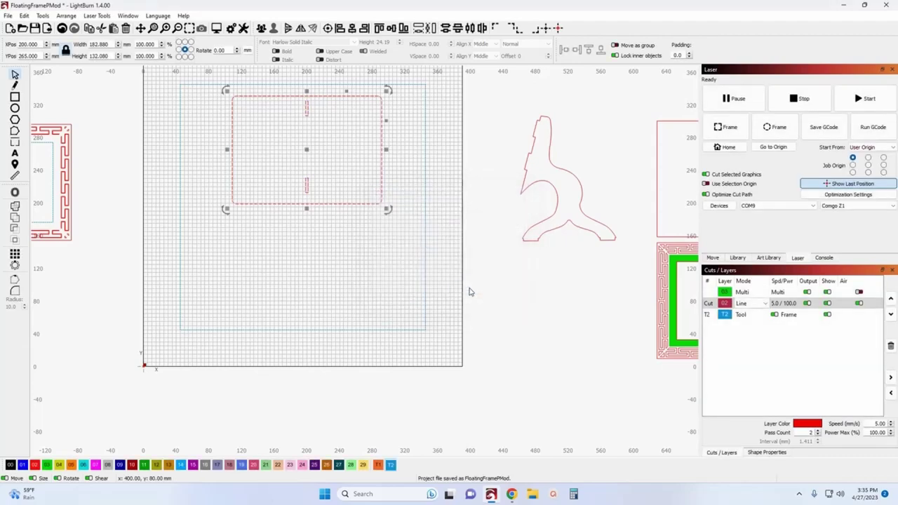
Select the rounded panel together with its two resized slots and group them.
{"action": "left_click", "coordinate": [341, 245]}
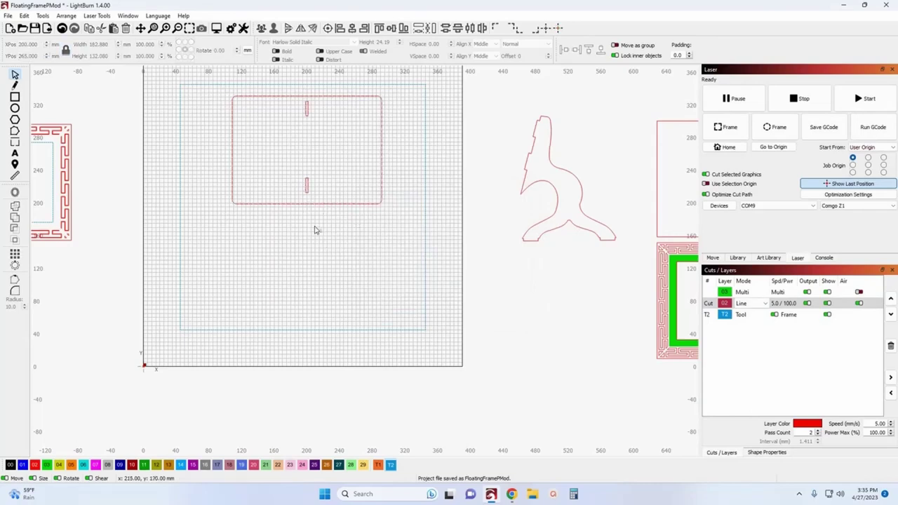
{"action": "left_click", "coordinate": [284, 100]}
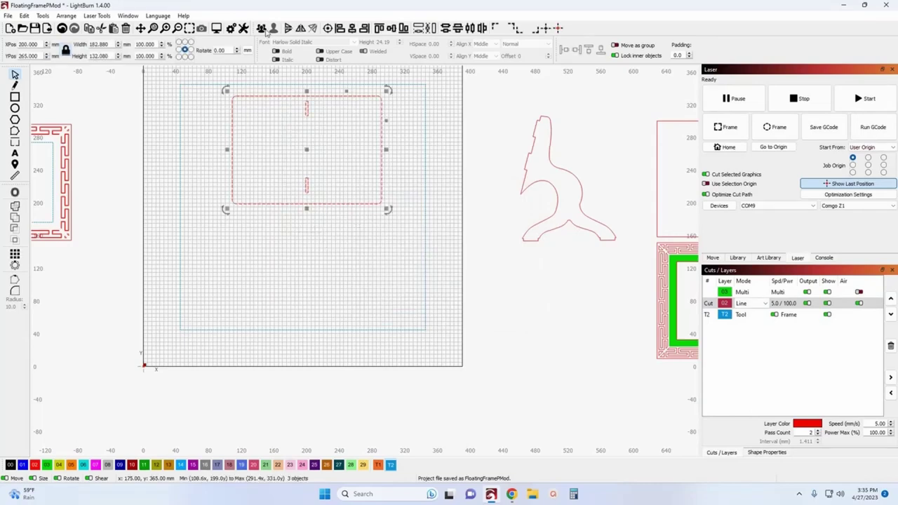
{"action": "left_click", "coordinate": [200, 141]}
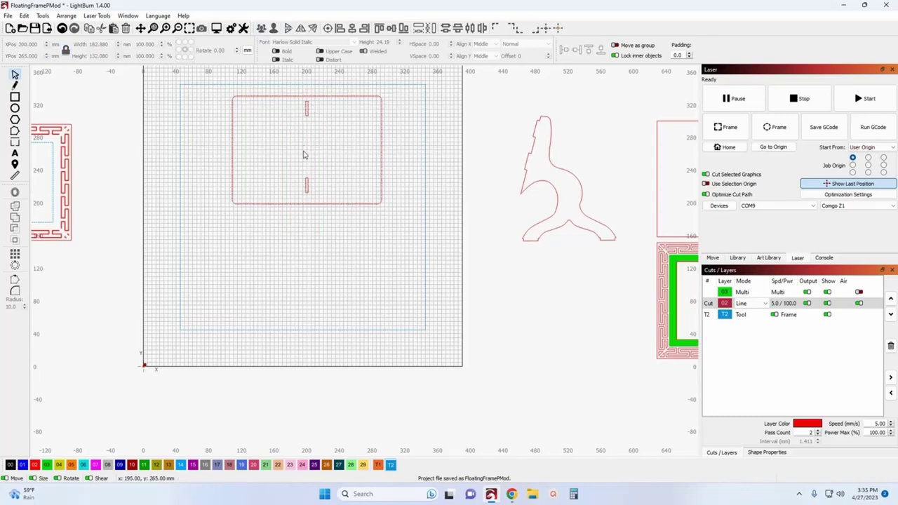
Move the grouped slotted panel slightly up within the work area, centred at about X 196, Y 273 mm.
{"action": "scroll", "coordinate": [272, 162], "scroll_direction": "down", "scroll_amount": 3}
{"action": "left_click_drag", "start_coordinate": [312, 211], "coordinate": [382, 197]}
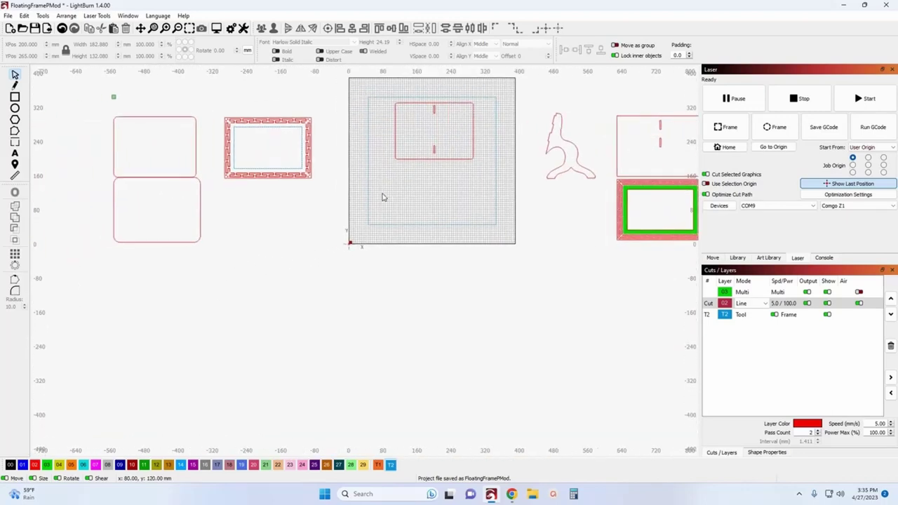
{"action": "left_click", "coordinate": [404, 158]}
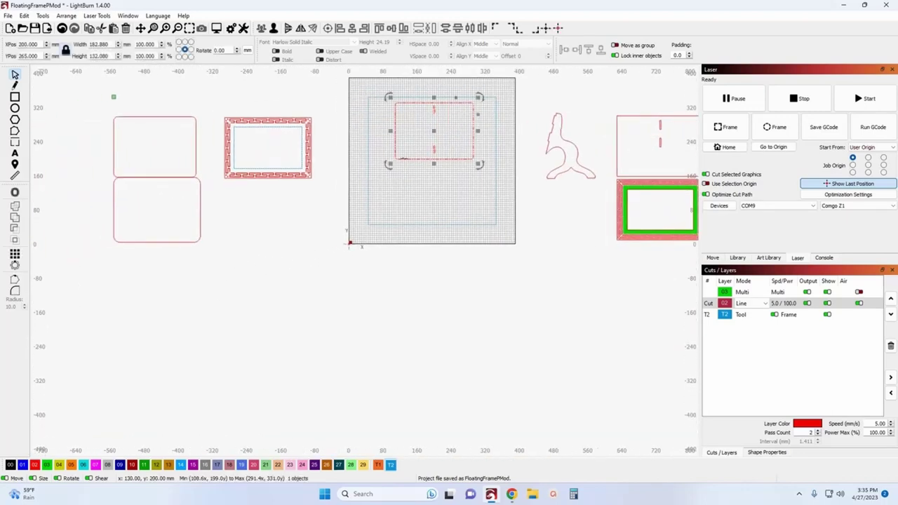
{"action": "left_click_drag", "start_coordinate": [403, 159], "coordinate": [401, 154]}
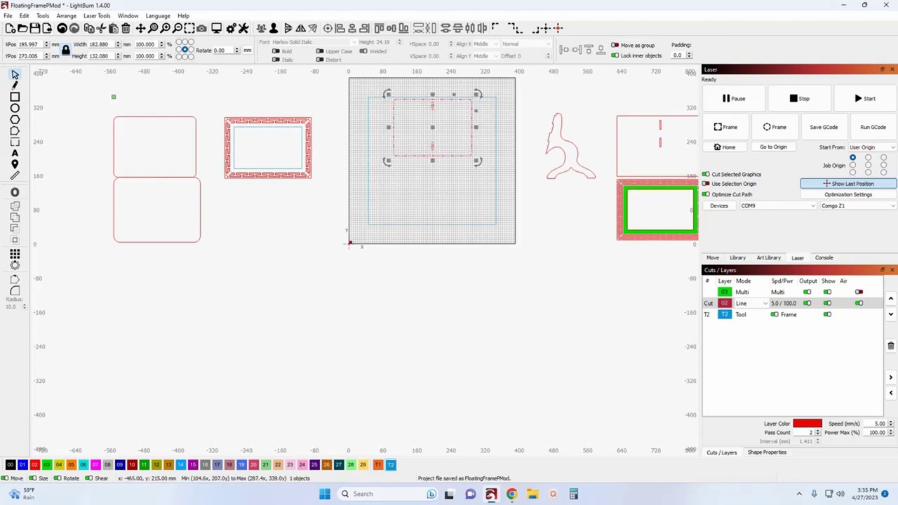
Move the smaller plain rounded panel into the work area below the slotted panel and dock it upward against that panel's edge.
{"action": "left_click", "coordinate": [148, 124]}
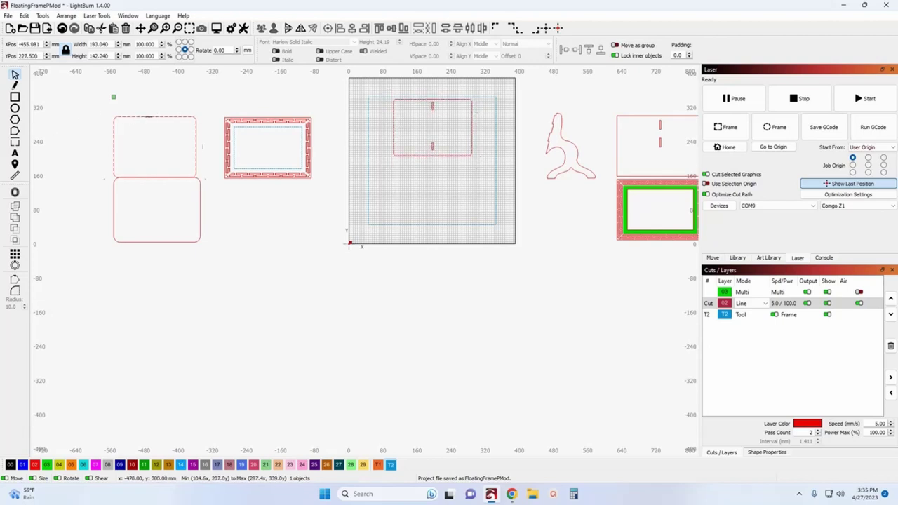
{"action": "left_click_drag", "start_coordinate": [156, 146], "coordinate": [435, 193]}
{"action": "scroll", "coordinate": [435, 193], "scroll_direction": "up", "scroll_amount": 3}
{"action": "scroll", "coordinate": [344, 281], "scroll_direction": "up", "scroll_amount": 2}
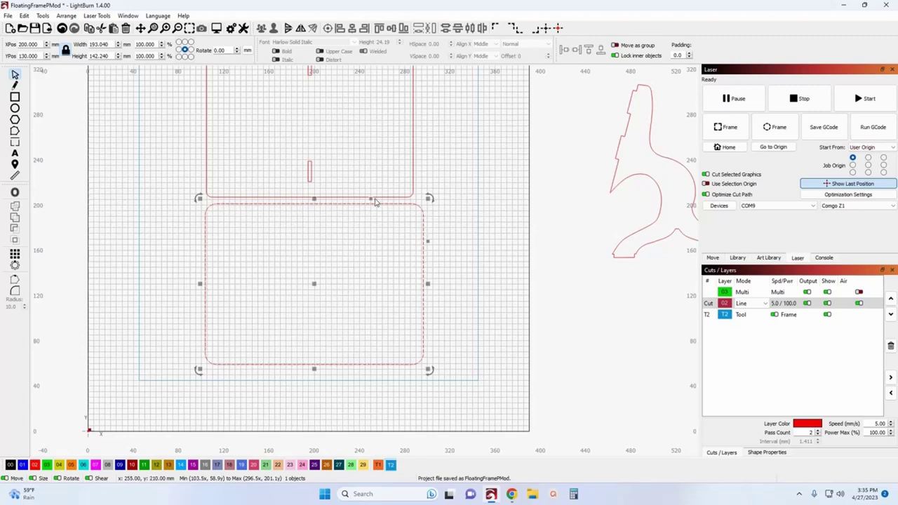
{"action": "left_click", "coordinate": [587, 52]}
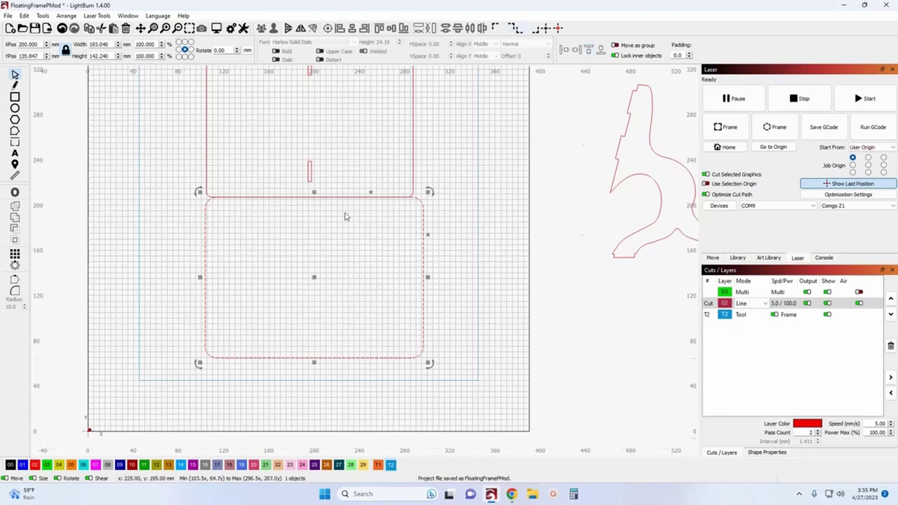
Examine the edge shared by the two panels and check the Remove overlapping lines option in the cut optimization settings.
{"action": "scroll", "coordinate": [181, 267], "scroll_direction": "up", "scroll_amount": 5}
{"action": "scroll", "coordinate": [177, 260], "scroll_direction": "up", "scroll_amount": 2}
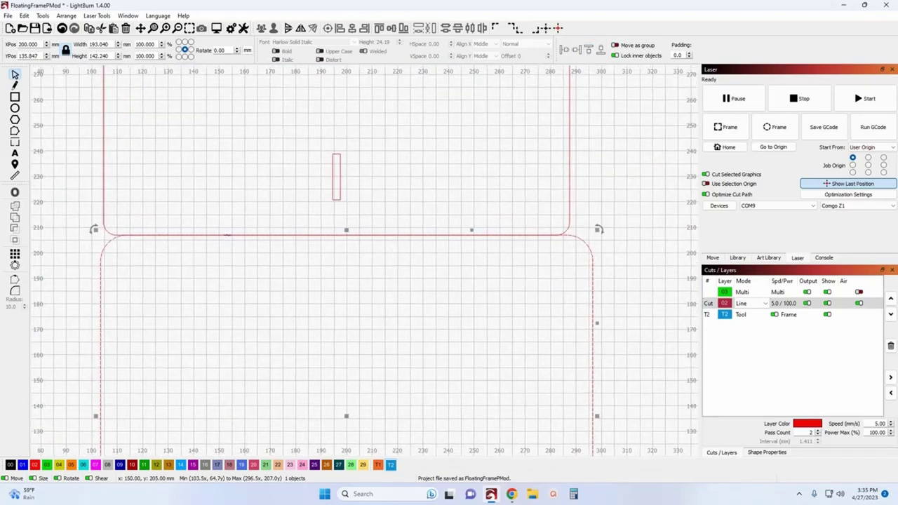
{"action": "scroll", "coordinate": [395, 235], "scroll_direction": "up", "scroll_amount": 4}
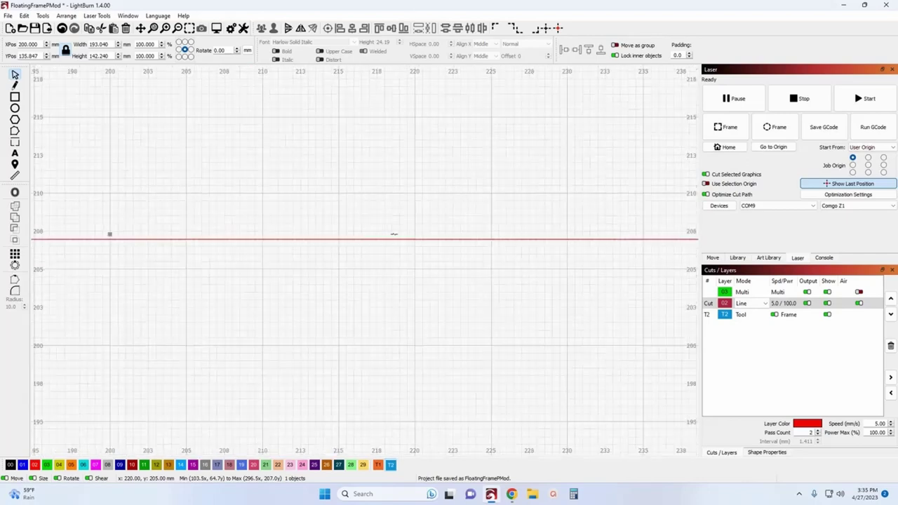
{"action": "scroll", "coordinate": [394, 234], "scroll_direction": "down", "scroll_amount": 4}
{"action": "scroll", "coordinate": [393, 233], "scroll_direction": "down", "scroll_amount": 5}
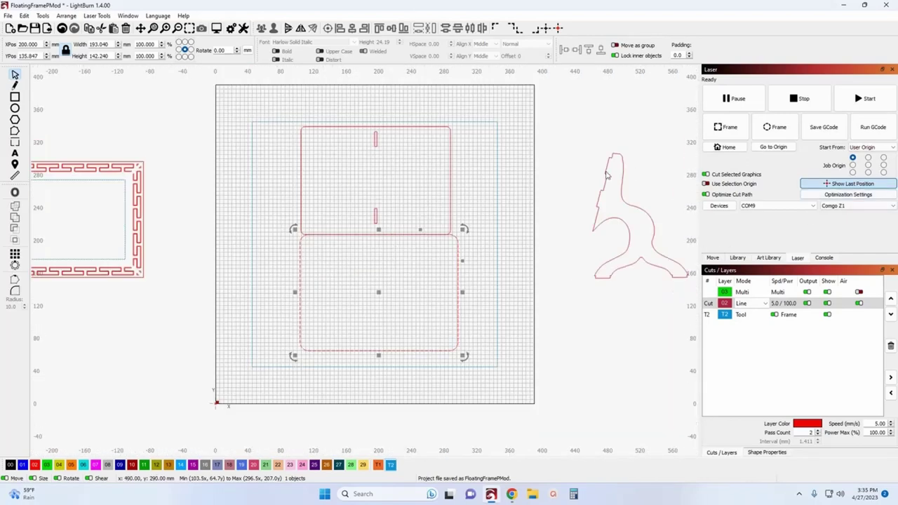
{"action": "left_click", "coordinate": [847, 196]}
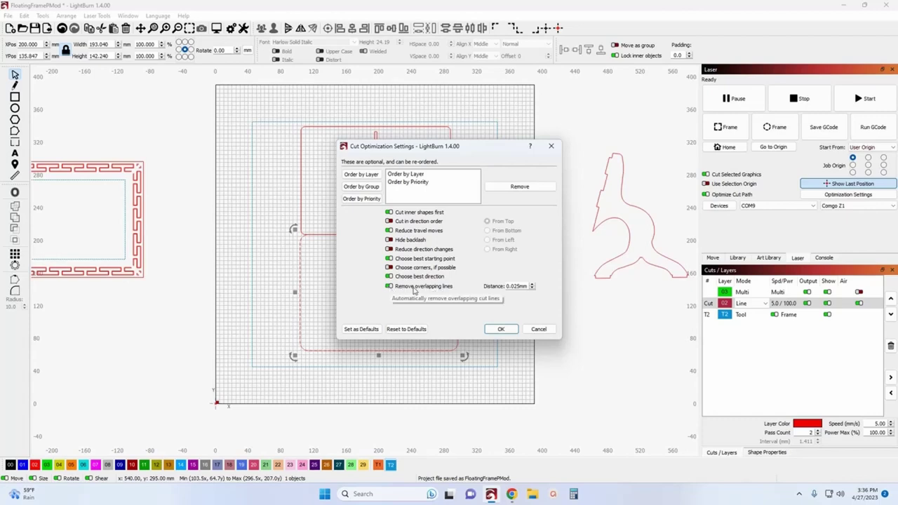
{"action": "left_click", "coordinate": [504, 334]}
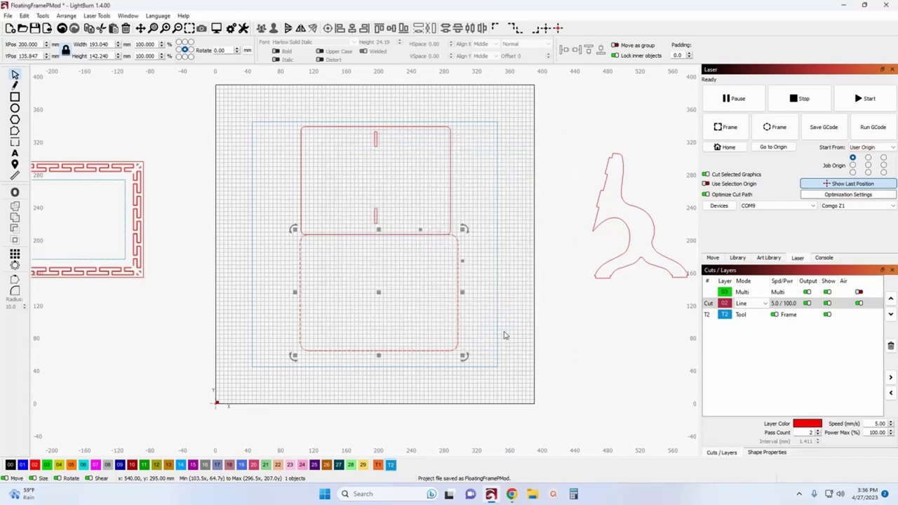
Select both panels in the work area, preview their cut and scrub through the cutting sequence.
{"action": "scroll", "coordinate": [340, 233], "scroll_direction": "up", "scroll_amount": 5}
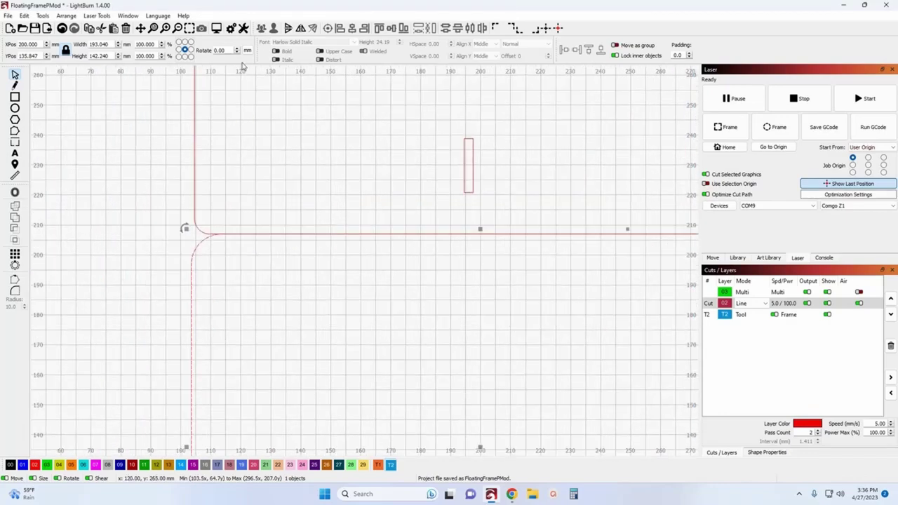
{"action": "scroll", "coordinate": [343, 117], "scroll_direction": "down", "scroll_amount": 6}
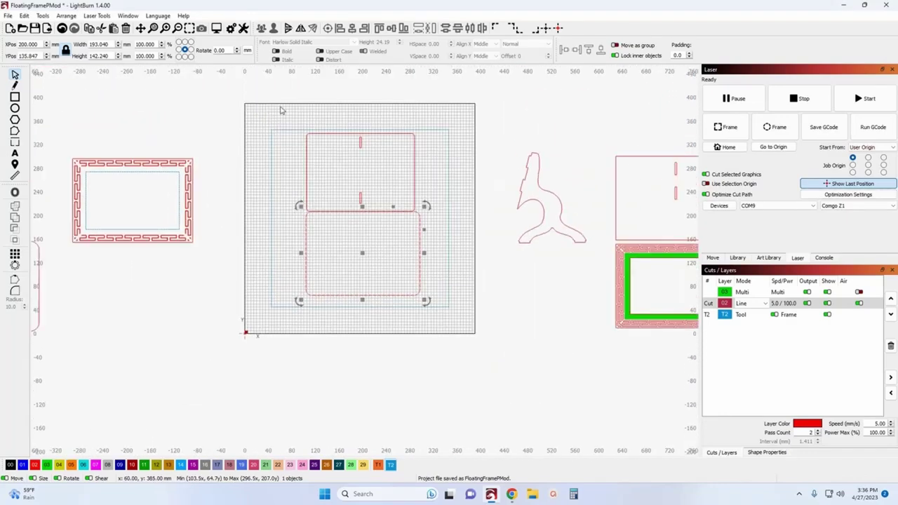
{"action": "left_click_drag", "start_coordinate": [280, 110], "coordinate": [451, 311]}
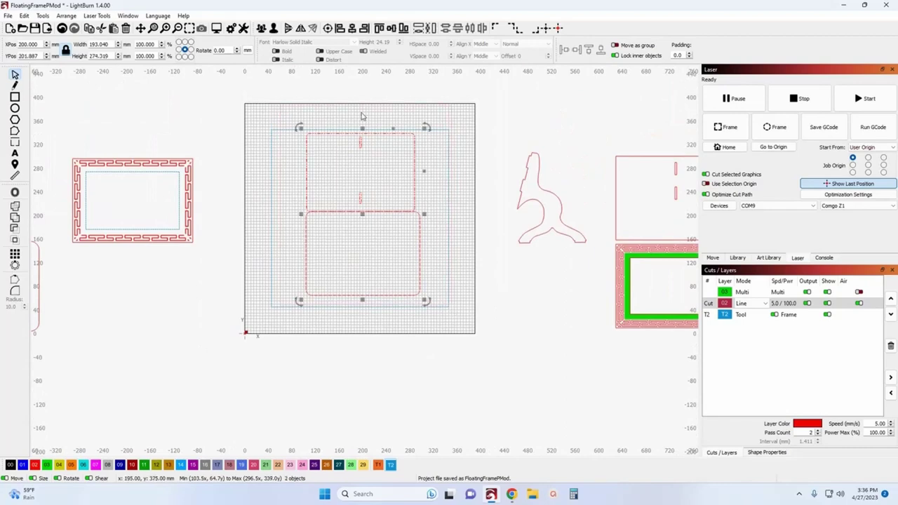
{"action": "left_click", "coordinate": [216, 28]}
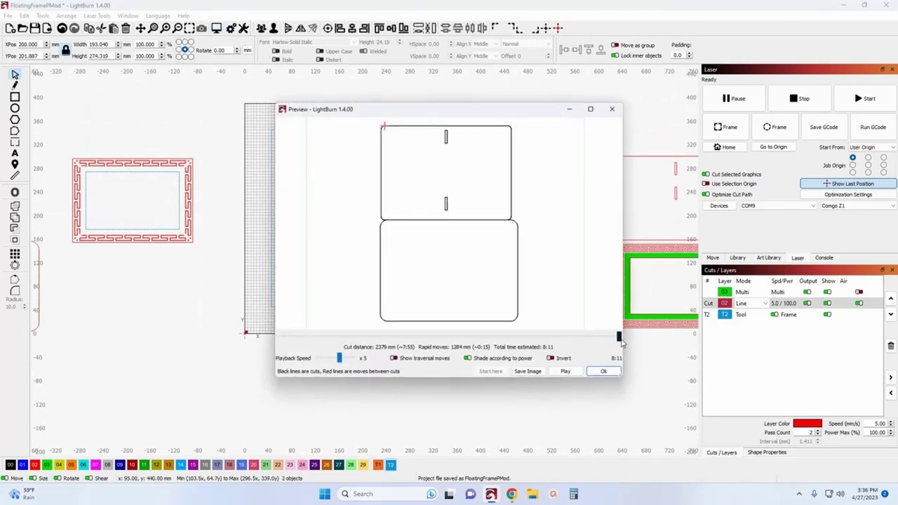
{"action": "mouse_move", "coordinate": [621, 342]}
{"action": "left_mouse_down"}
{"action": "mouse_move", "coordinate": [491, 338]}
{"action": "mouse_move", "coordinate": [578, 330]}
{"action": "left_mouse_up"}
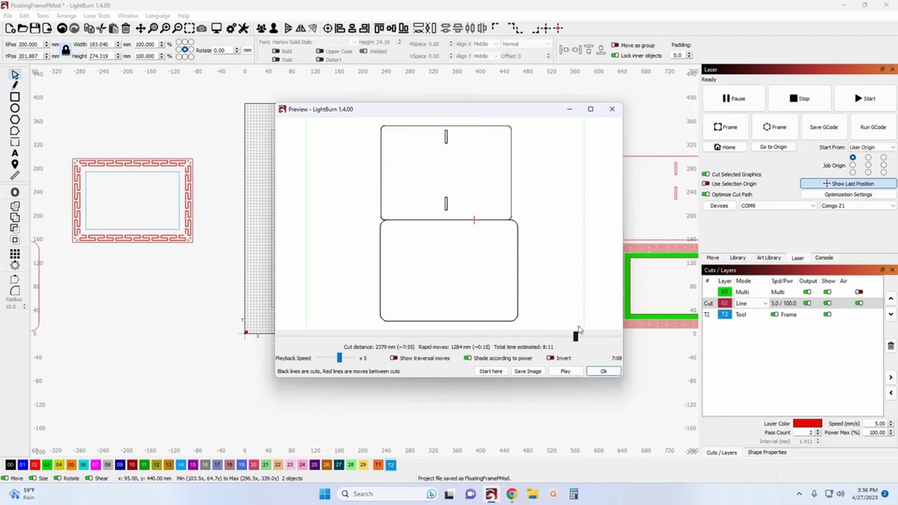
{"action": "left_click", "coordinate": [612, 109]}
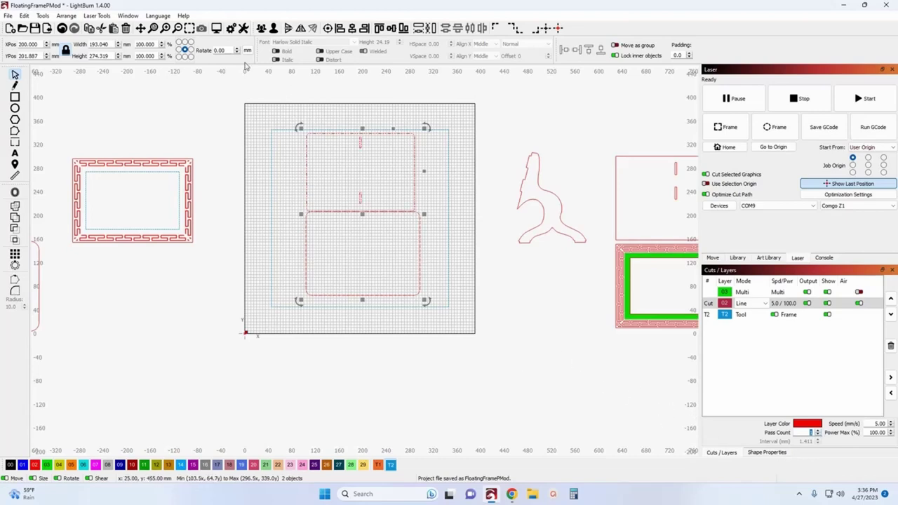
Set the red cut layer's pass count to 1 and preview the shared-edge cut at x 1 playback speed.
{"action": "left_click", "coordinate": [216, 28]}
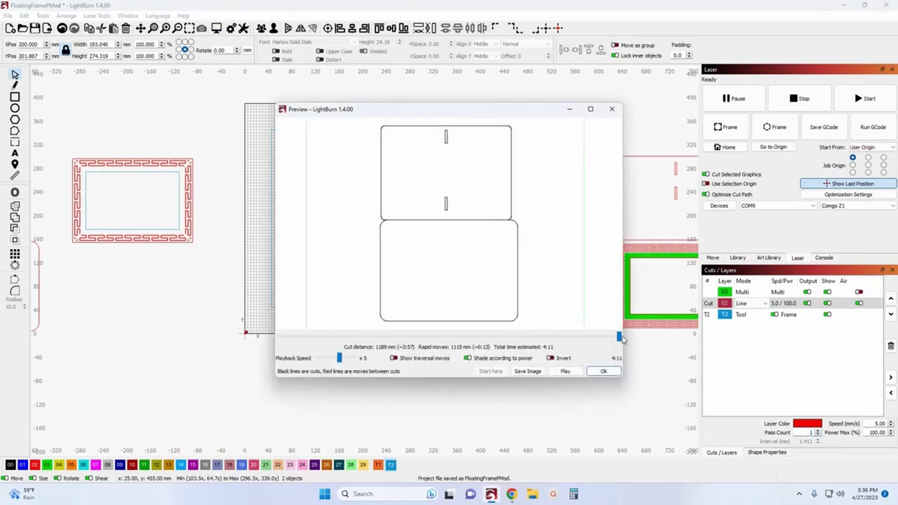
{"action": "mouse_move", "coordinate": [618, 341]}
{"action": "left_mouse_down"}
{"action": "mouse_move", "coordinate": [383, 346]}
{"action": "mouse_move", "coordinate": [540, 350]}
{"action": "mouse_move", "coordinate": [513, 353]}
{"action": "left_mouse_up"}
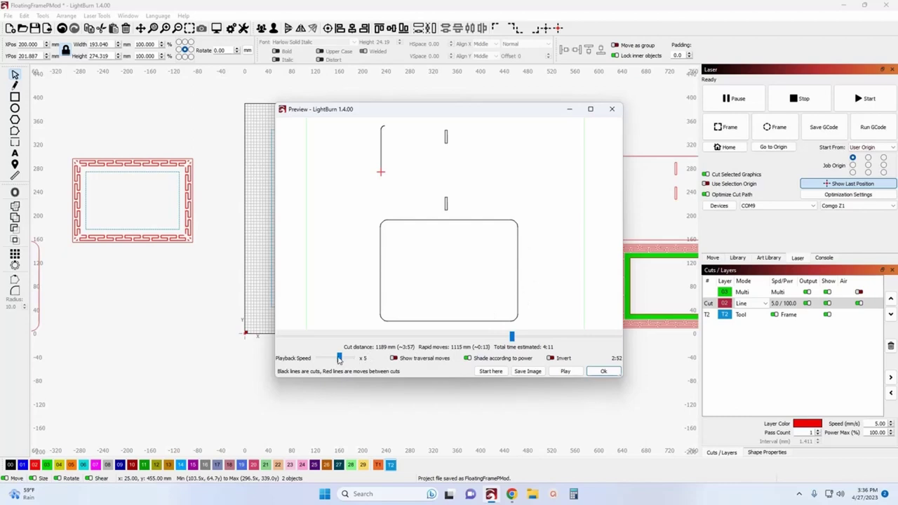
{"action": "mouse_move", "coordinate": [340, 359]}
{"action": "left_mouse_down"}
{"action": "mouse_move", "coordinate": [324, 358]}
{"action": "mouse_move", "coordinate": [332, 358]}
{"action": "left_mouse_up"}
{"action": "left_click", "coordinate": [554, 372]}
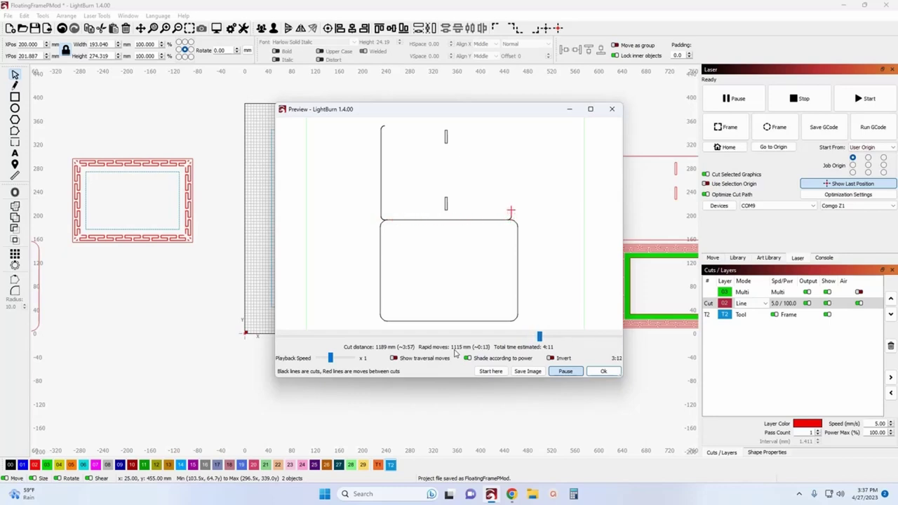
{"action": "left_click", "coordinate": [620, 112]}
Move the two docked panels out of the work area, beyond the other finished parts, centred at about X 980, Y 140 mm.
{"action": "scroll", "coordinate": [463, 222], "scroll_direction": "down", "scroll_amount": 2}
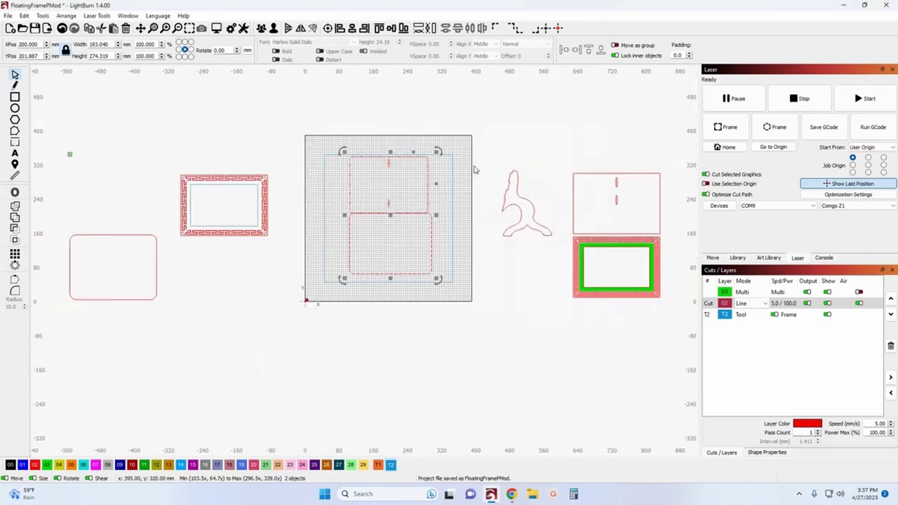
{"action": "left_click_drag", "start_coordinate": [474, 170], "coordinate": [363, 203]}
{"action": "scroll", "coordinate": [312, 200], "scroll_direction": "down", "scroll_amount": 2}
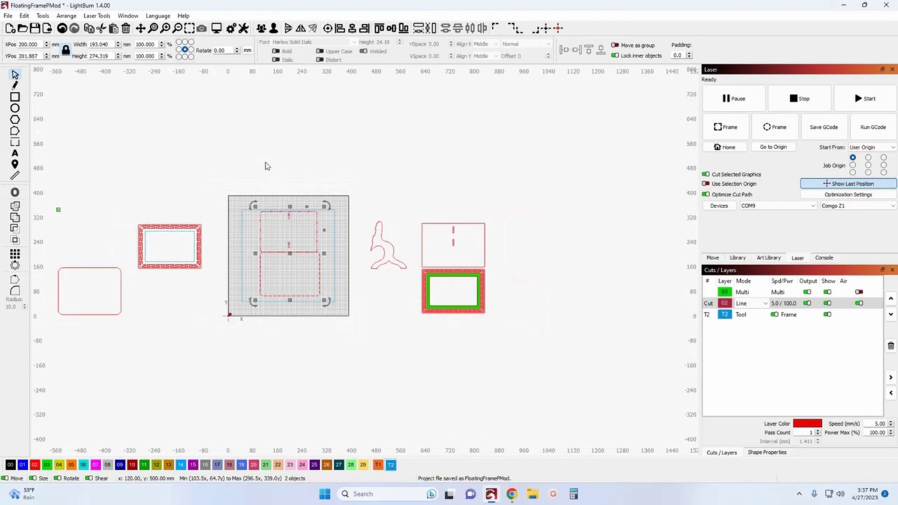
{"action": "left_click_drag", "start_coordinate": [288, 254], "coordinate": [530, 272]}
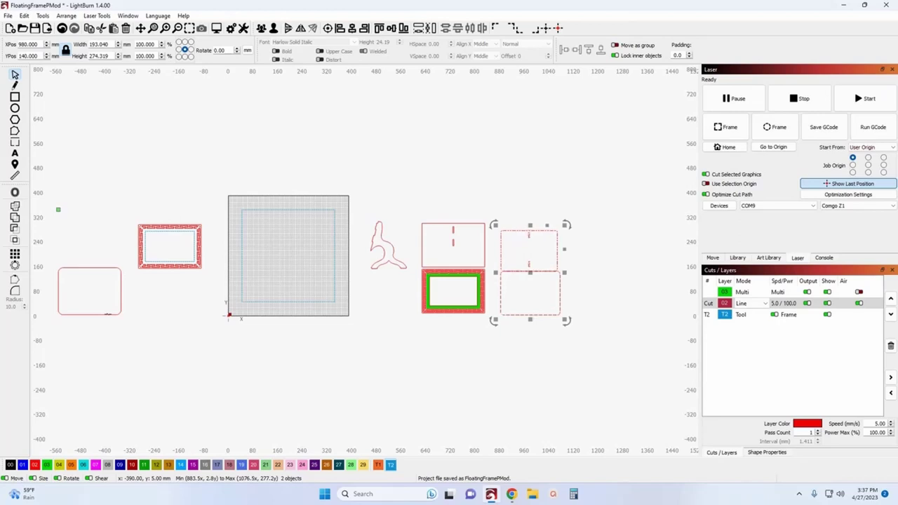
Move the remaining plain rounded panel into the work area, centred at about X 195, Y 260 mm.
{"action": "left_click", "coordinate": [107, 313]}
{"action": "left_click_drag", "start_coordinate": [92, 291], "coordinate": [288, 240]}
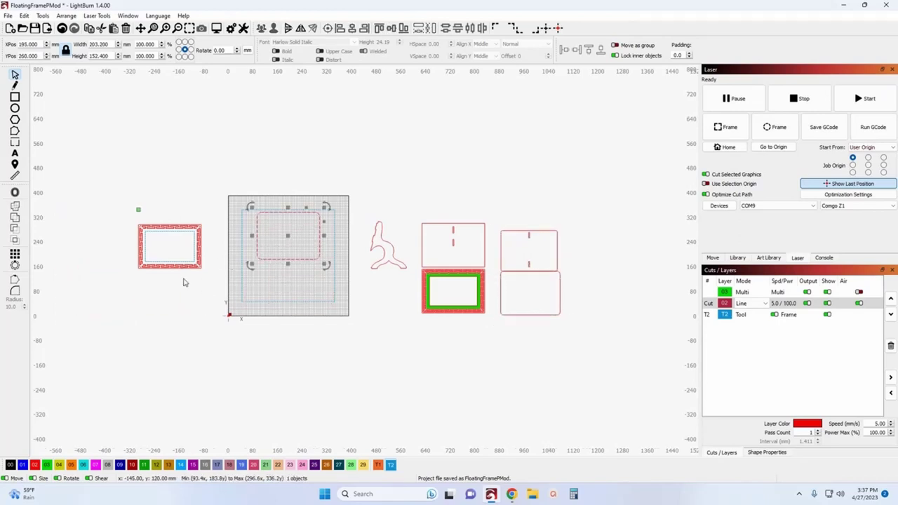
Ungroup the ornamental frame outside the work area and move its inner tool-layer rectangle below the green-bordered frame, centred at about X 725, Y -60 mm.
{"action": "scroll", "coordinate": [140, 272], "scroll_direction": "up", "scroll_amount": 3}
{"action": "scroll", "coordinate": [151, 273], "scroll_direction": "up", "scroll_amount": 1}
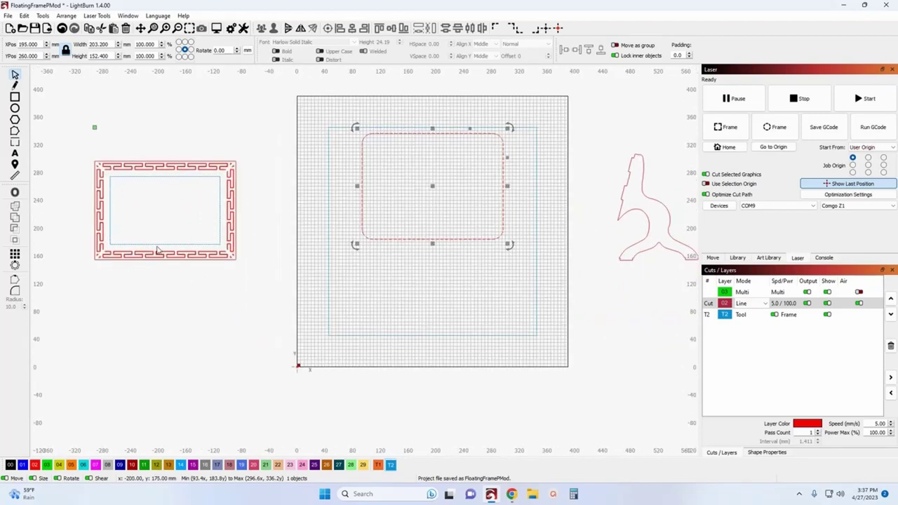
{"action": "left_click", "coordinate": [156, 244]}
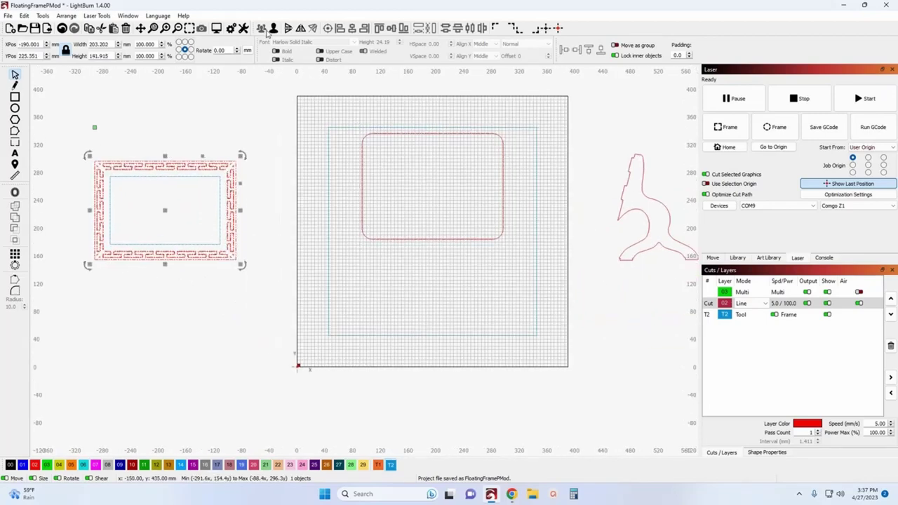
{"action": "left_click", "coordinate": [257, 88]}
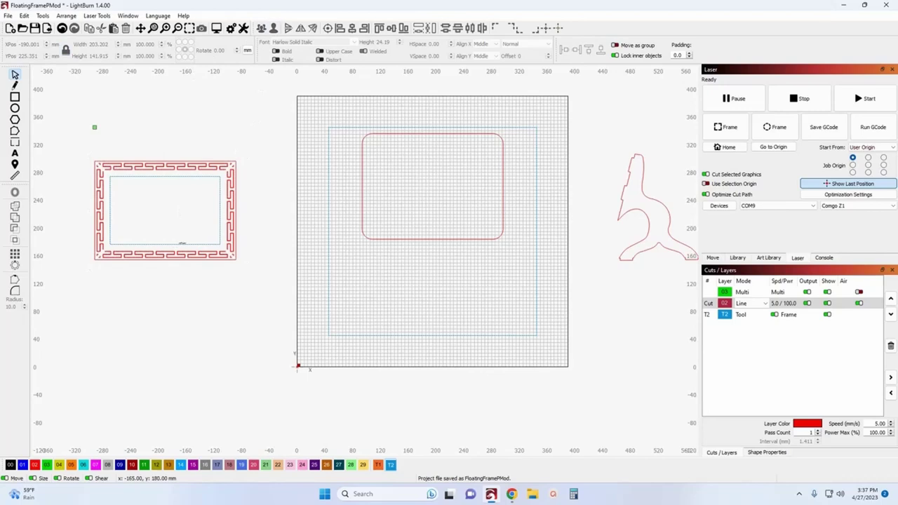
{"action": "left_click", "coordinate": [181, 243]}
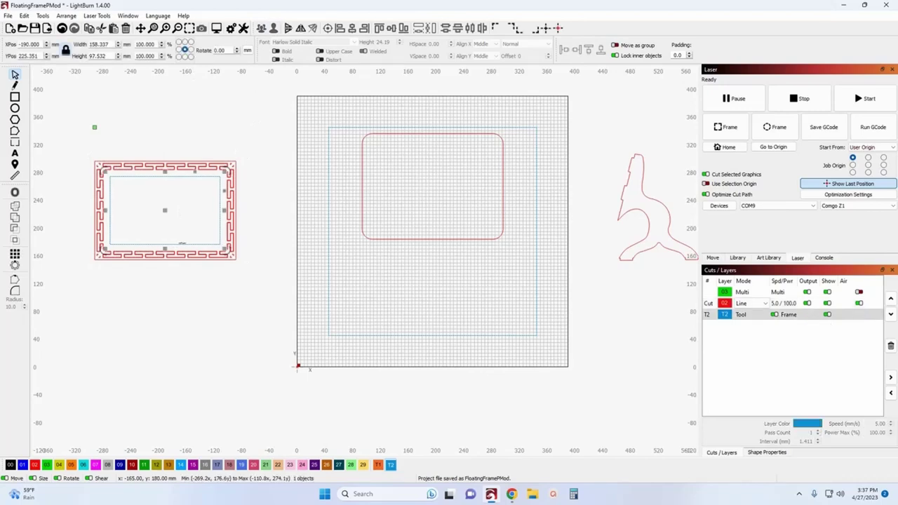
{"action": "scroll", "coordinate": [182, 243], "scroll_direction": "down", "scroll_amount": 3}
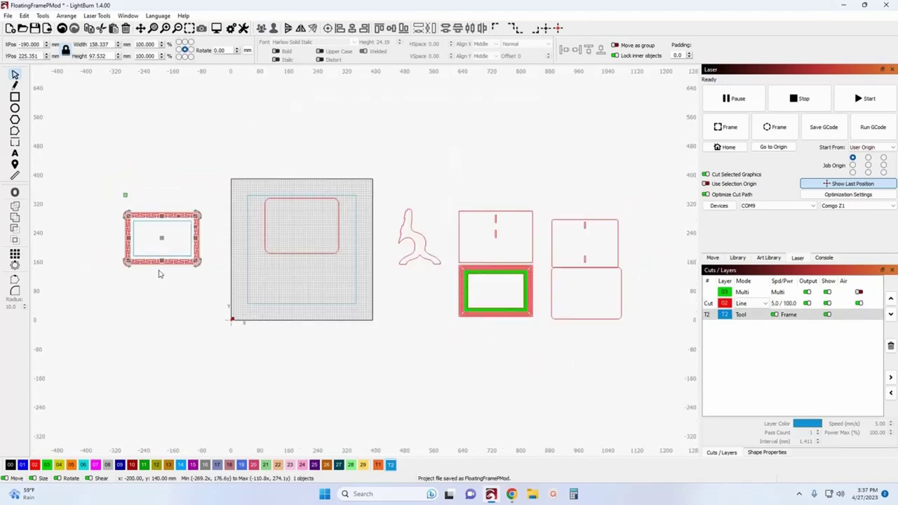
{"action": "left_click_drag", "start_coordinate": [172, 241], "coordinate": [501, 346]}
Centre the tool-layer rectangle horizontally and vertically on the green-bordered ornamental frame.
{"action": "scroll", "coordinate": [501, 345], "scroll_direction": "up", "scroll_amount": 3}
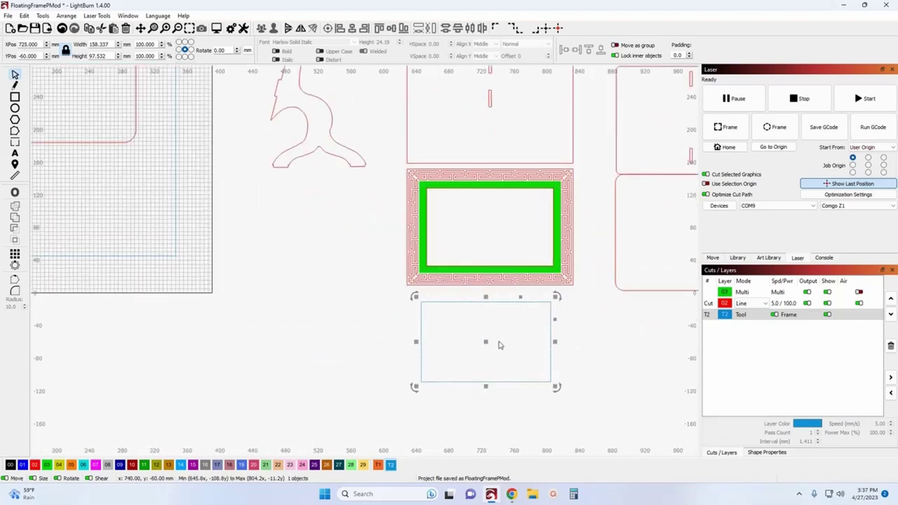
{"action": "left_click", "coordinate": [564, 277], "text": "shift"}
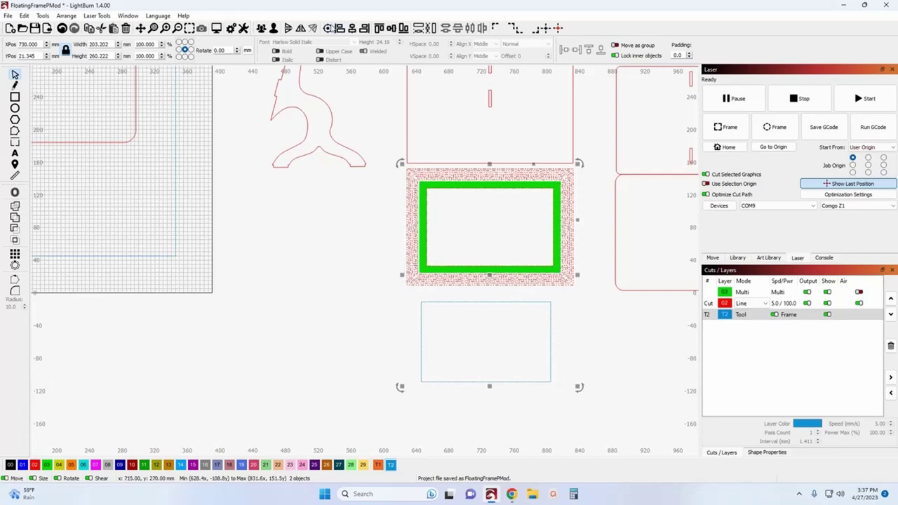
{"action": "scroll", "coordinate": [465, 222], "scroll_direction": "up", "scroll_amount": 5}
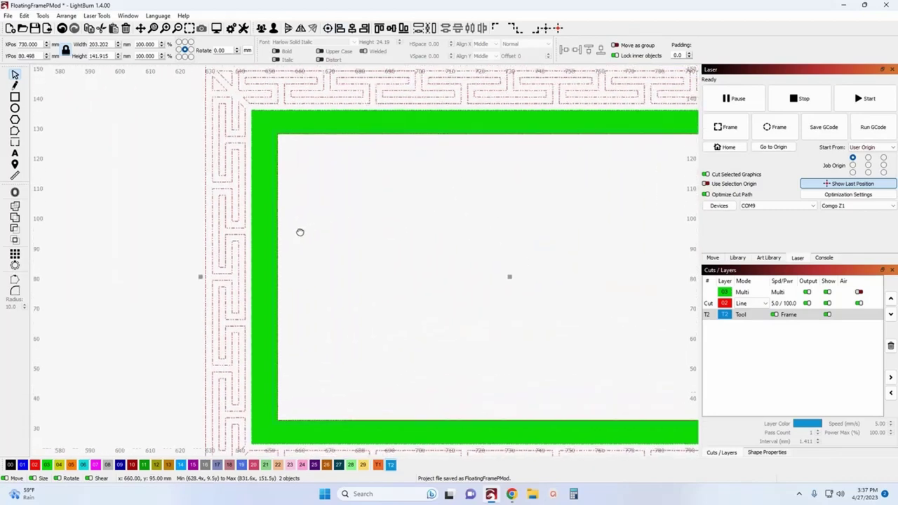
Examine how the tool-layer rectangle fits the inner edge of the green-bordered ornamental frame.
{"action": "scroll", "coordinate": [303, 204], "scroll_direction": "up", "scroll_amount": 3}
{"action": "scroll", "coordinate": [202, 200], "scroll_direction": "up", "scroll_amount": 3}
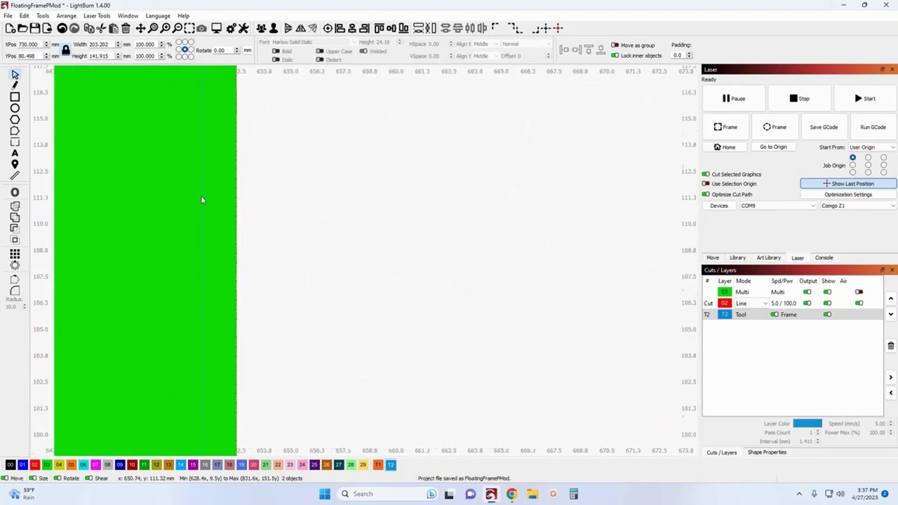
{"action": "scroll", "coordinate": [201, 197], "scroll_direction": "down", "scroll_amount": 6}
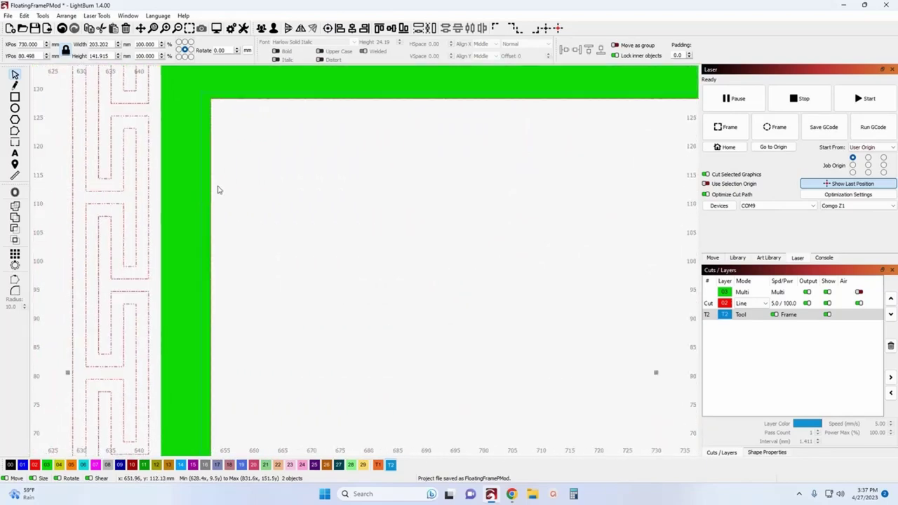
{"action": "scroll", "coordinate": [334, 215], "scroll_direction": "down", "scroll_amount": 3}
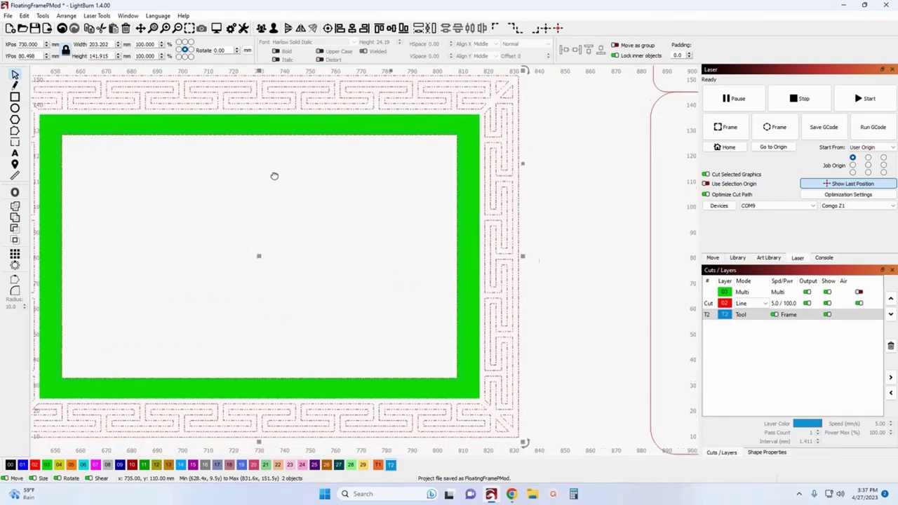
{"action": "scroll", "coordinate": [404, 224], "scroll_direction": "down", "scroll_amount": 4}
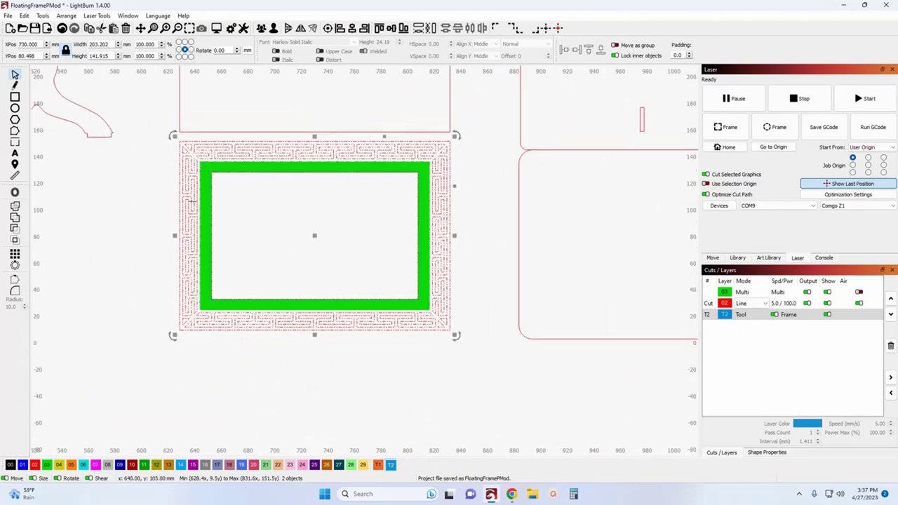
{"action": "left_click_drag", "start_coordinate": [164, 214], "coordinate": [338, 247]}
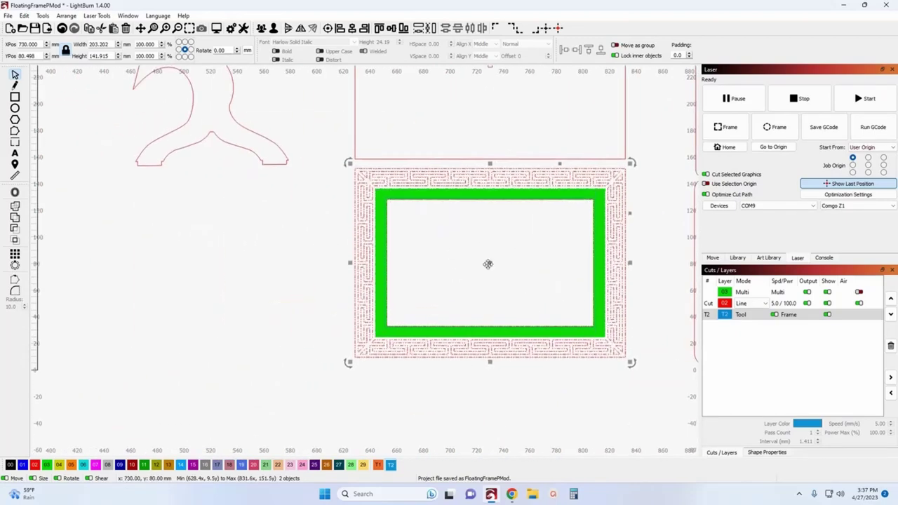
Inspect the inner tool-layer rectangle of the other ornamental frame, the one without a green border.
{"action": "left_click_drag", "start_coordinate": [260, 290], "coordinate": [614, 346]}
{"action": "scroll", "coordinate": [614, 345], "scroll_direction": "down", "scroll_amount": 2}
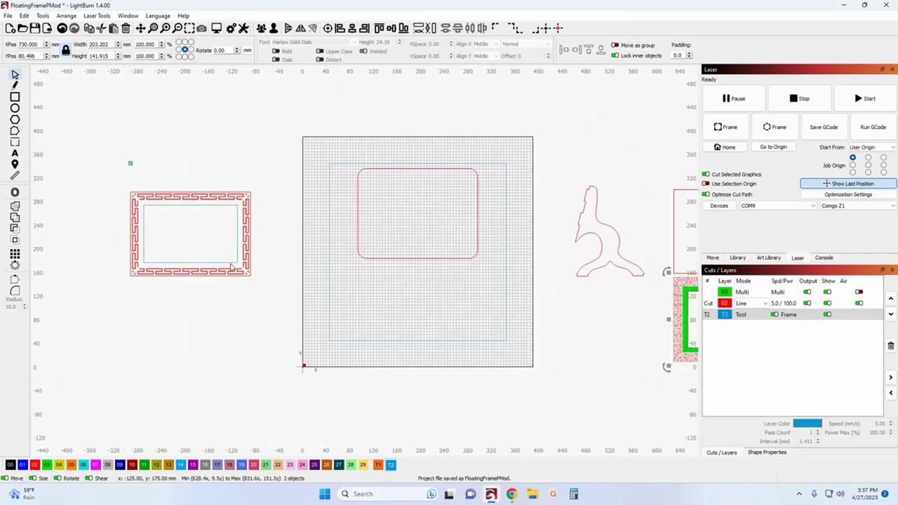
{"action": "scroll", "coordinate": [210, 260], "scroll_direction": "up", "scroll_amount": 3}
{"action": "scroll", "coordinate": [211, 261], "scroll_direction": "up", "scroll_amount": 2}
{"action": "left_click_drag", "start_coordinate": [210, 263], "coordinate": [286, 289]}
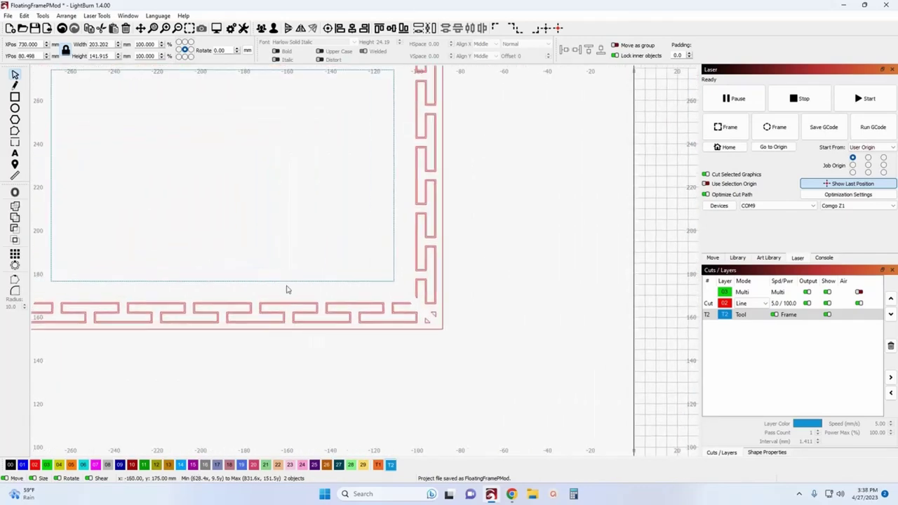
{"action": "scroll", "coordinate": [272, 281], "scroll_direction": "down", "scroll_amount": 3}
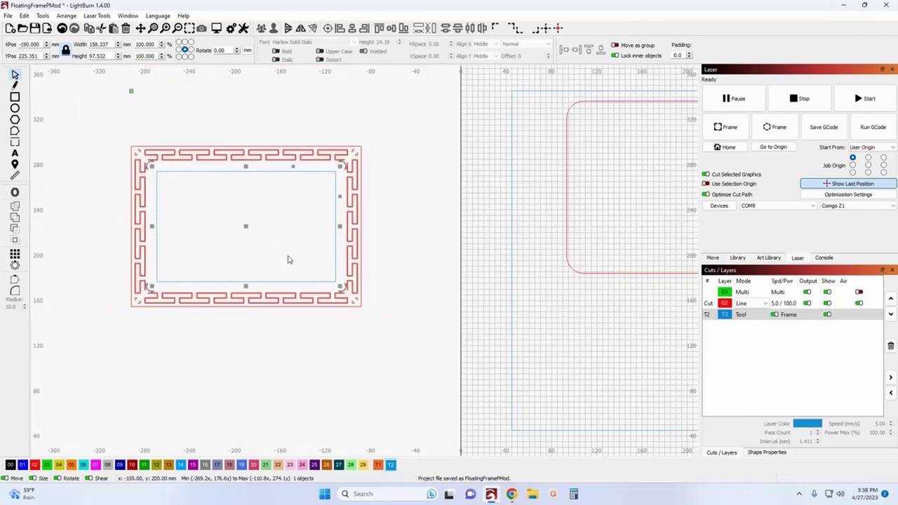
{"action": "scroll", "coordinate": [288, 260], "scroll_direction": "down", "scroll_amount": 2}
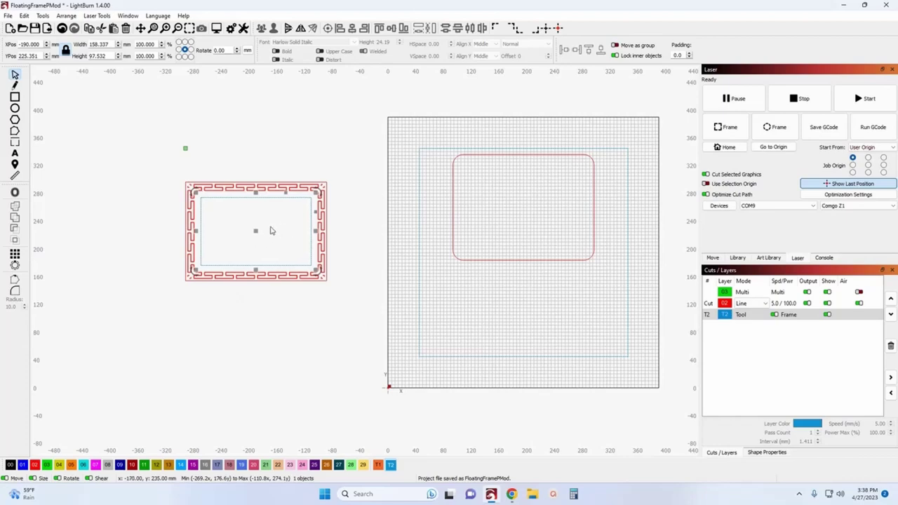
Try the "It's a boy" graphic from the Baby Shower art library at about 136 x 156 mm and delete it.
{"action": "left_click", "coordinate": [769, 257]}
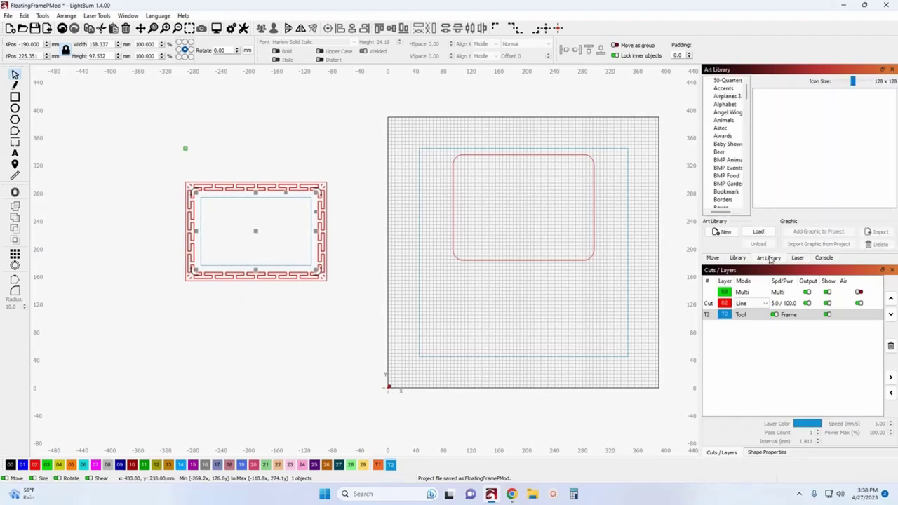
{"action": "left_click", "coordinate": [727, 145]}
{"action": "left_click", "coordinate": [771, 103]}
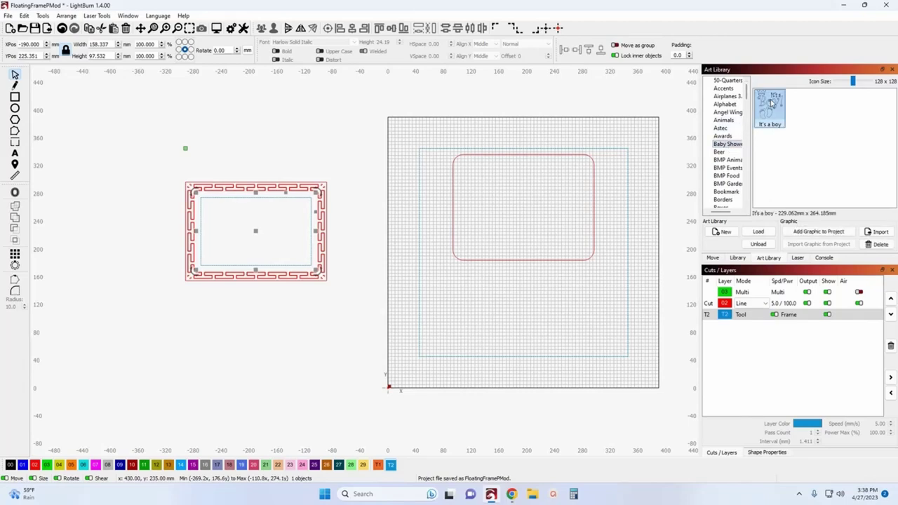
{"action": "left_click", "coordinate": [808, 230]}
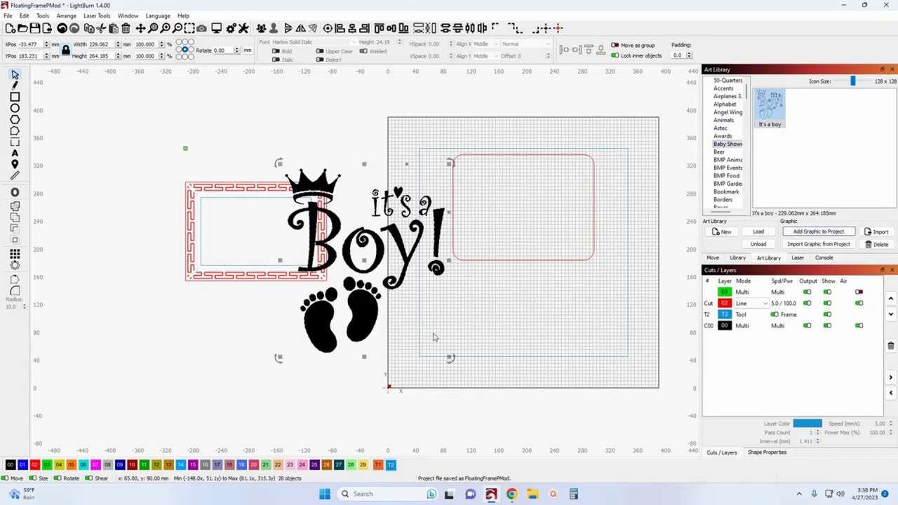
{"action": "left_click_drag", "start_coordinate": [449, 354], "coordinate": [418, 319]}
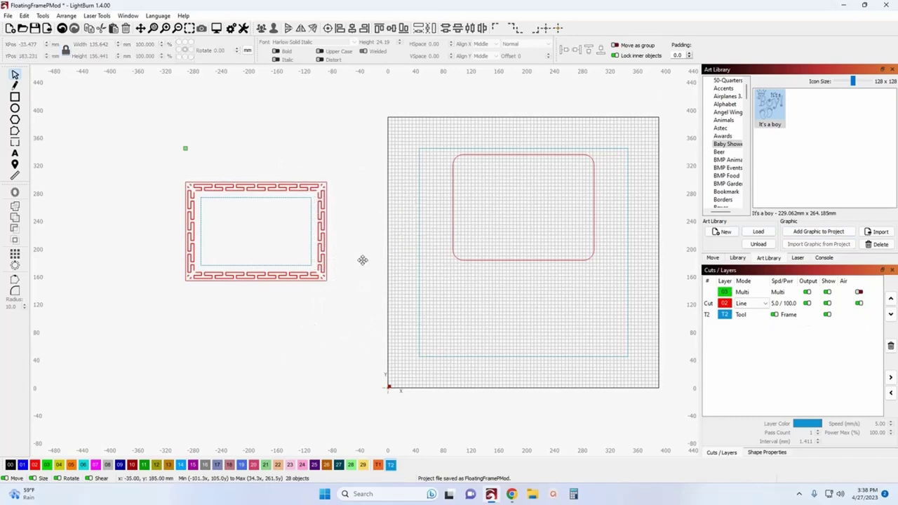
{"action": "key", "text": "Delete"}
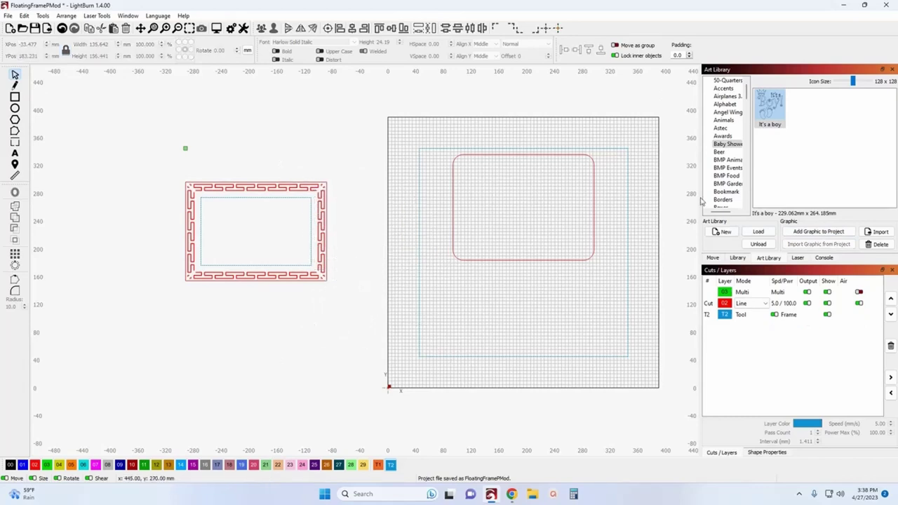
Add the bulldog graphic from the Animals art library, centre it in the ornamental frame and scale it to about 131 x 81 mm.
{"action": "left_click", "coordinate": [729, 121]}
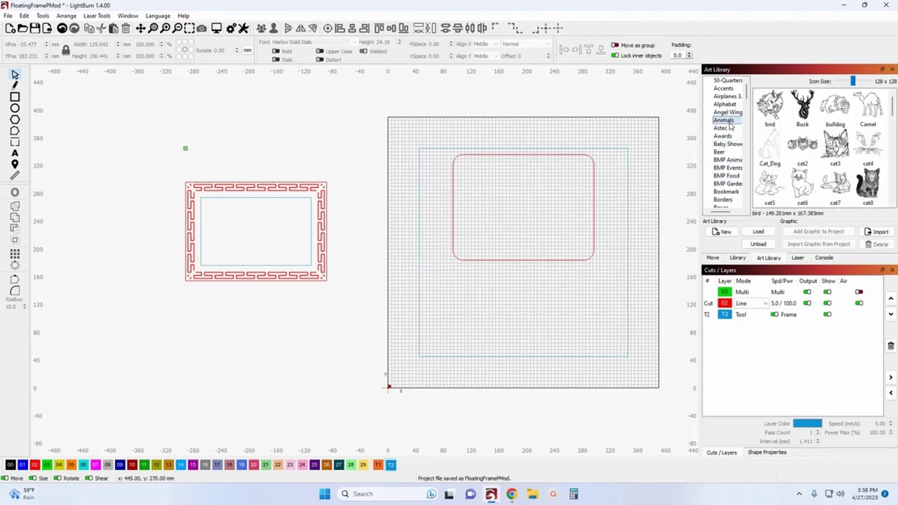
{"action": "left_click", "coordinate": [834, 113]}
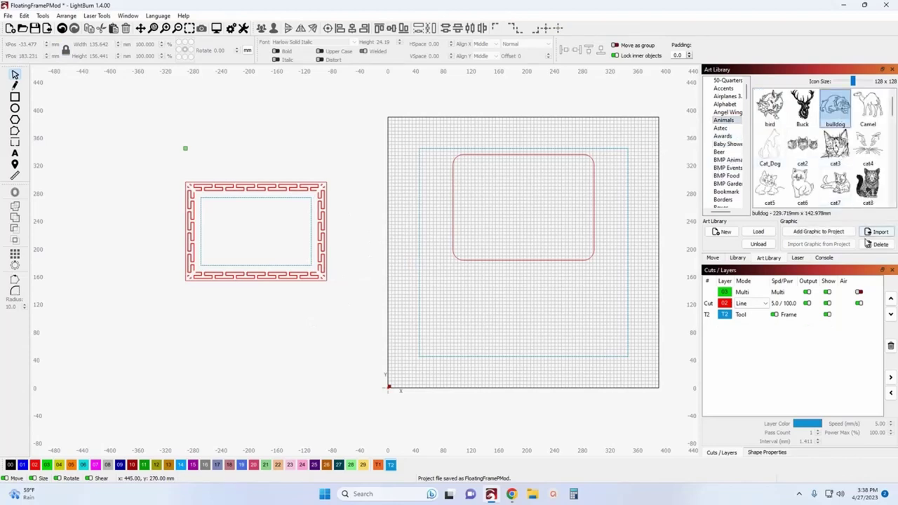
{"action": "left_click", "coordinate": [825, 232]}
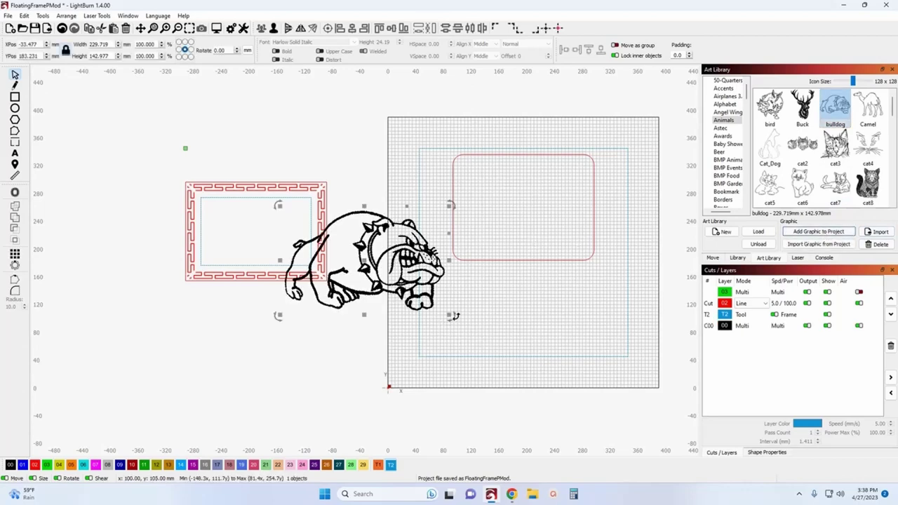
{"action": "left_click_drag", "start_coordinate": [451, 313], "coordinate": [427, 302]}
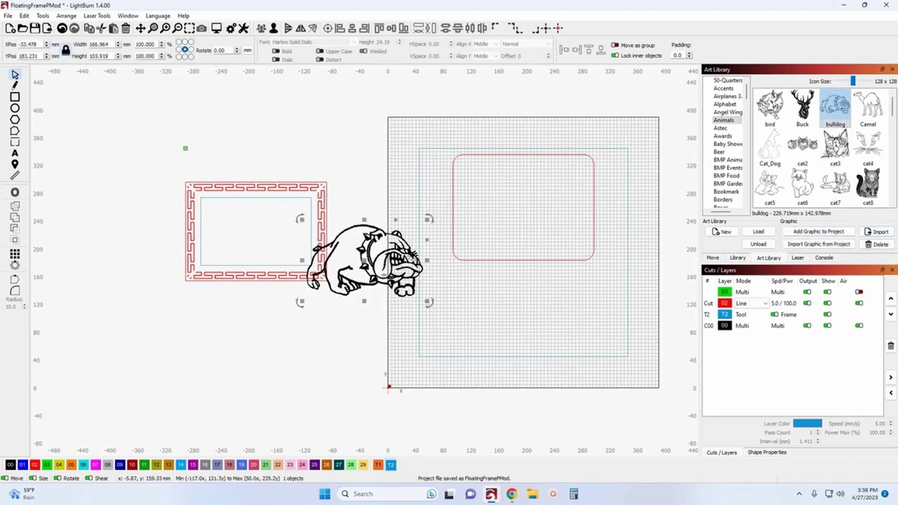
{"action": "left_click_drag", "start_coordinate": [369, 257], "coordinate": [255, 235]}
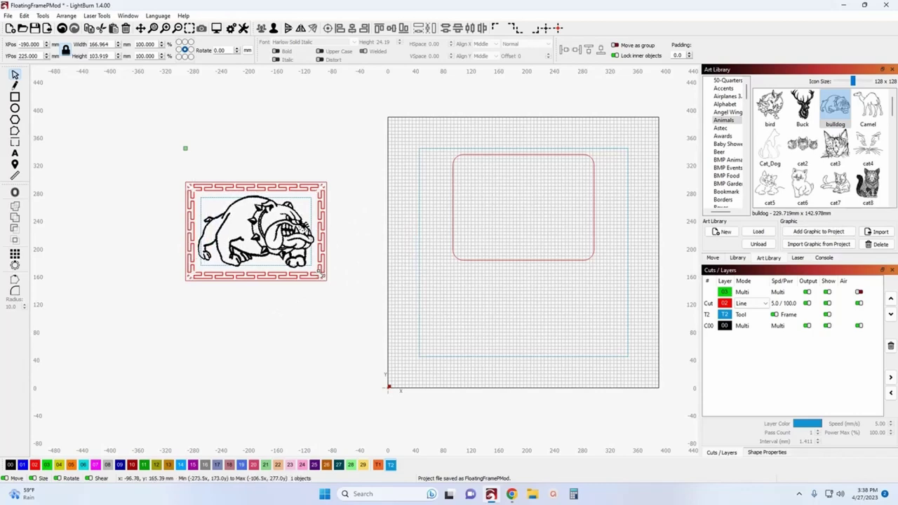
{"action": "left_click_drag", "start_coordinate": [314, 267], "coordinate": [306, 260]}
{"action": "scroll", "coordinate": [211, 251], "scroll_direction": "up", "scroll_amount": 4}
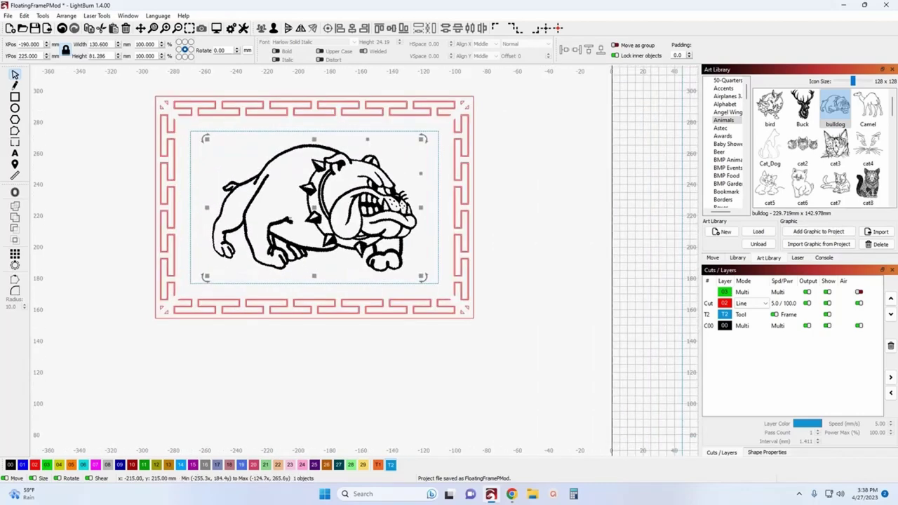
Move the ornamental frame with its rectangle and bulldog into the work area below the rounded panel, centred at about X 195, Y 115 mm.
{"action": "left_click", "coordinate": [361, 98], "text": "shift"}
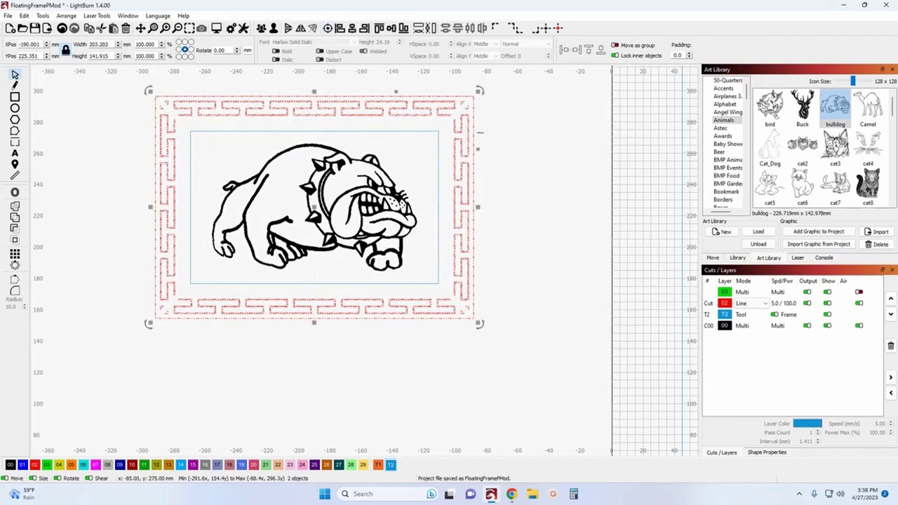
{"action": "scroll", "coordinate": [510, 138], "scroll_direction": "down", "scroll_amount": 4}
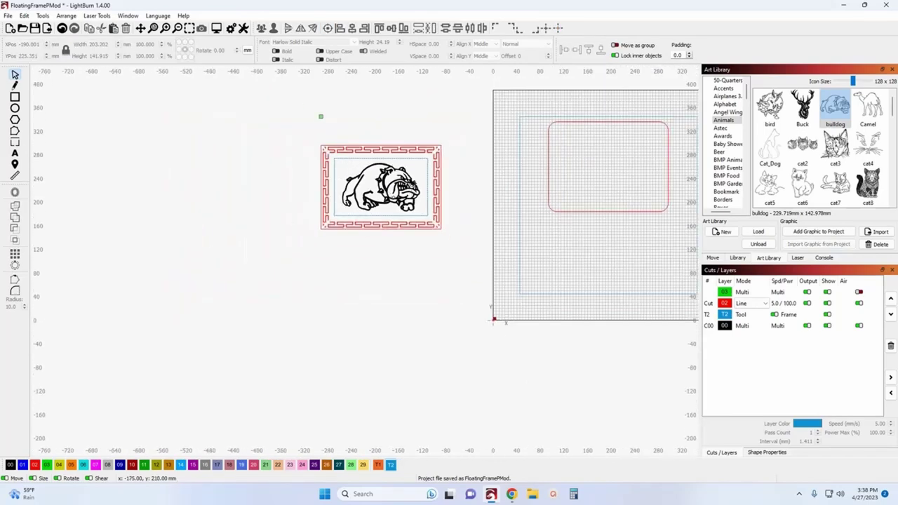
{"action": "scroll", "coordinate": [365, 204], "scroll_direction": "right", "scroll_amount": 5}
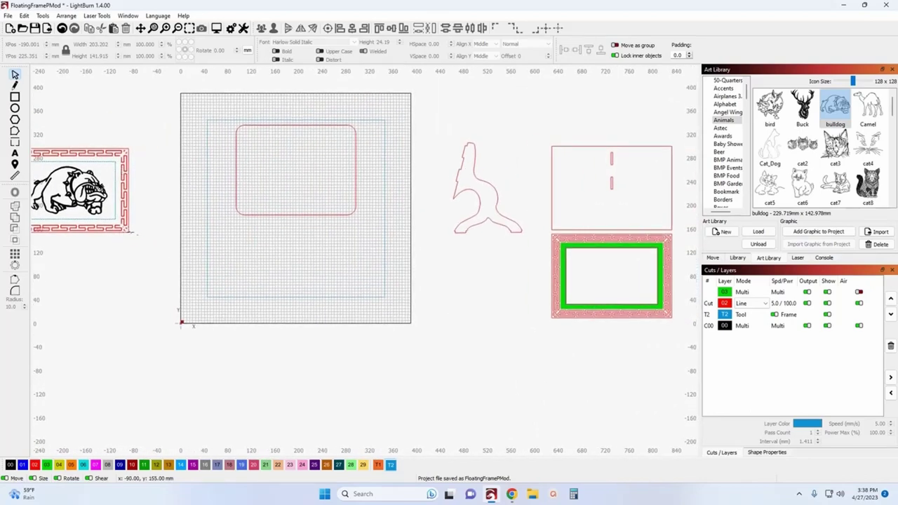
{"action": "left_click_drag", "start_coordinate": [145, 249], "coordinate": [50, 128]}
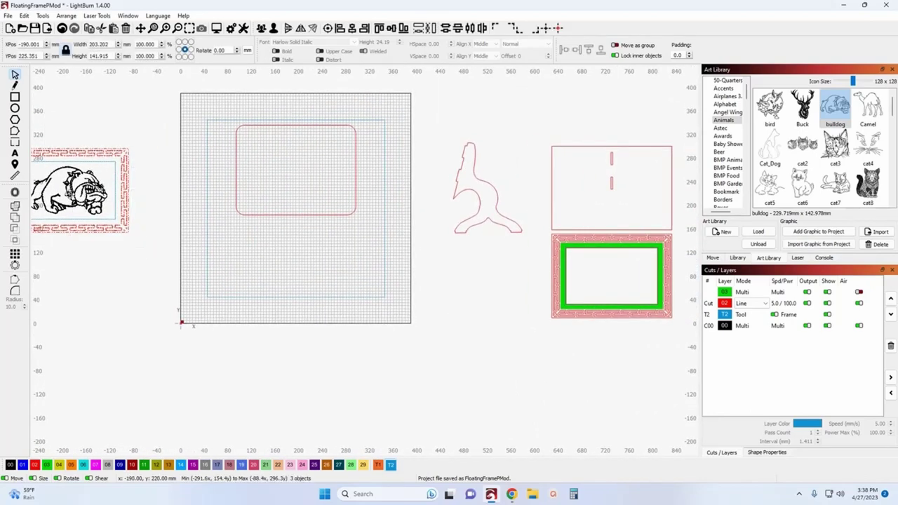
{"action": "left_click_drag", "start_coordinate": [79, 190], "coordinate": [298, 255]}
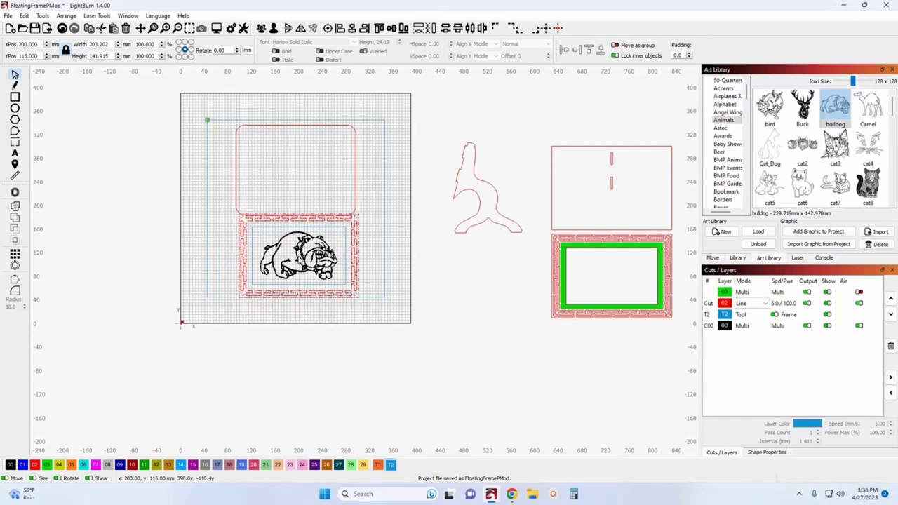
Nudge the rounded panel up clear of the bulldog frame, centred at about Y 268 mm.
{"action": "scroll", "coordinate": [410, 207], "scroll_direction": "up", "scroll_amount": 4}
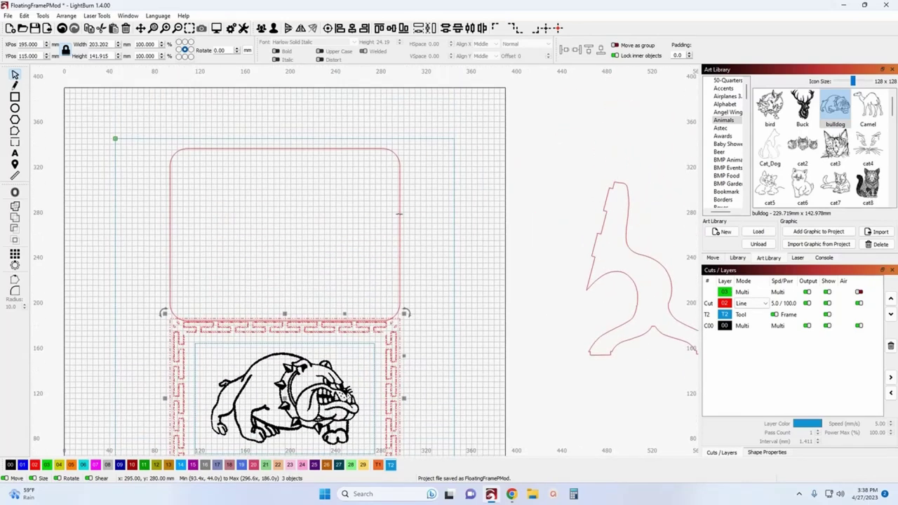
{"action": "left_click", "coordinate": [399, 213]}
{"action": "key", "text": "Up"}
{"action": "key", "text": "Up"}
{"action": "key", "text": "Up"}
{"action": "key", "text": "Up"}
{"action": "key", "text": "Up"}
{"action": "key", "text": "Up"}
{"action": "key", "text": "Up"}
{"action": "key", "text": "Up"}
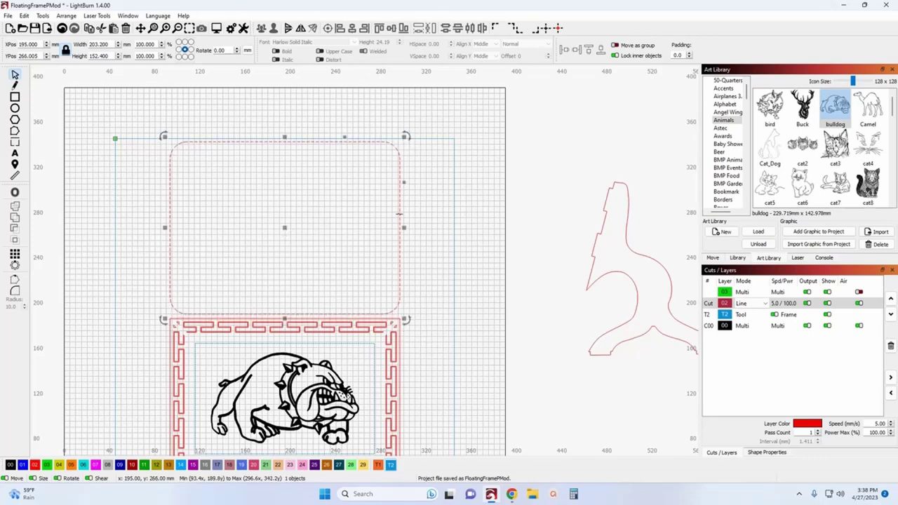
Group the ornamental frame, its inner tool-layer rectangle and the bulldog graphic.
{"action": "scroll", "coordinate": [411, 294], "scroll_direction": "down", "scroll_amount": 3}
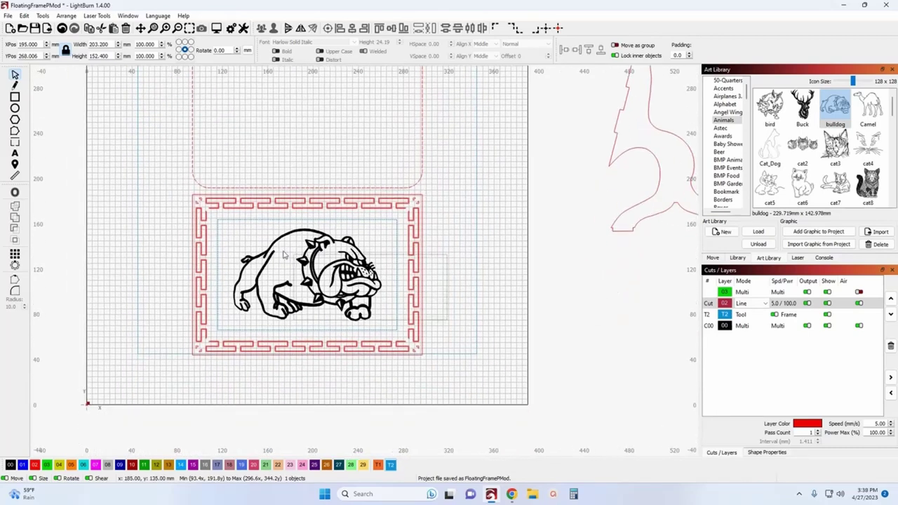
{"action": "left_click", "coordinate": [259, 246]}
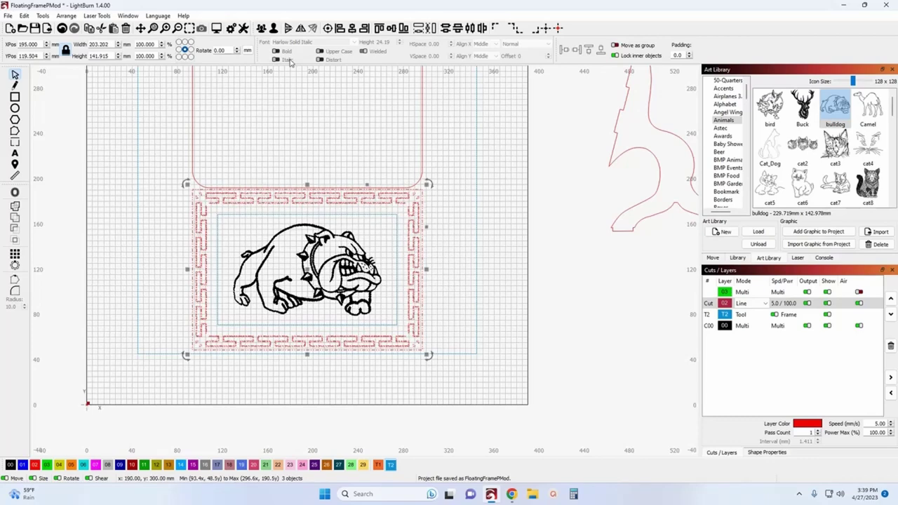
{"action": "left_click", "coordinate": [261, 28]}
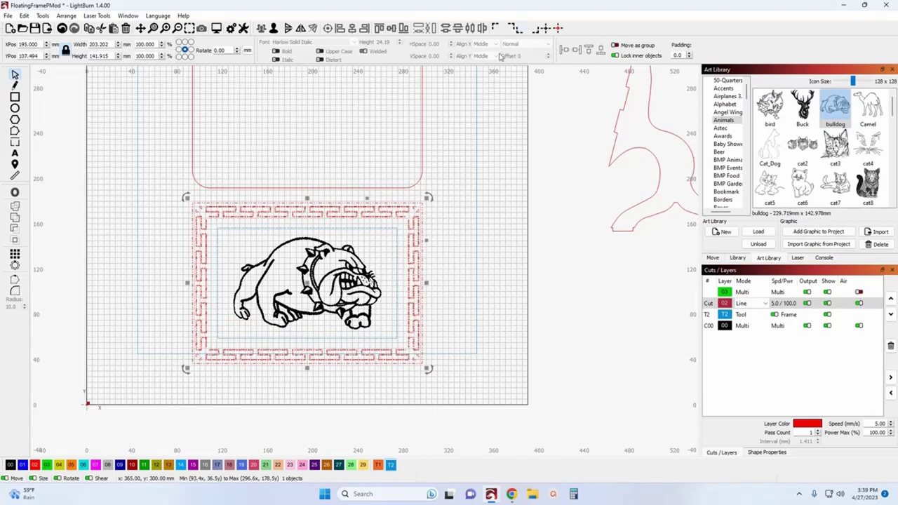
Try to dock the bulldog frame upward against the rounded panel, and move it just below the panel, centred at about X 195, Y 118 mm.
{"action": "left_click", "coordinate": [590, 50]}
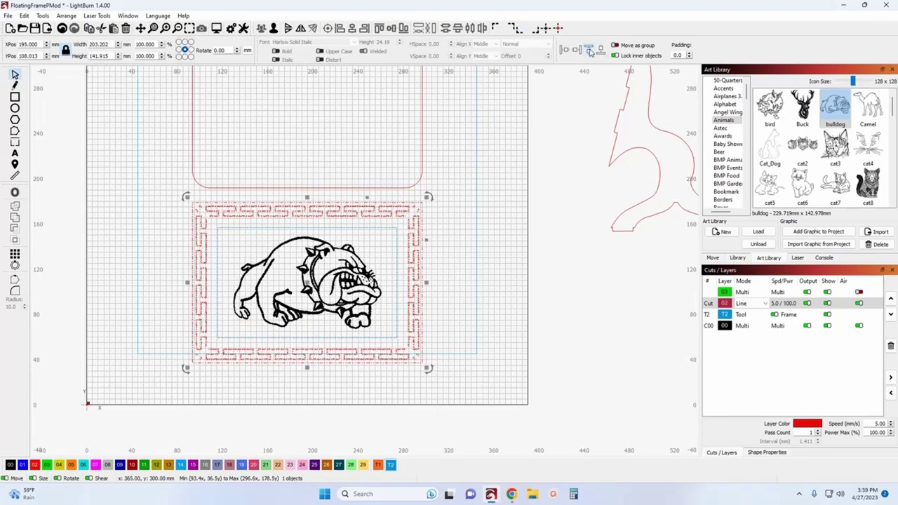
{"action": "left_click", "coordinate": [455, 204]}
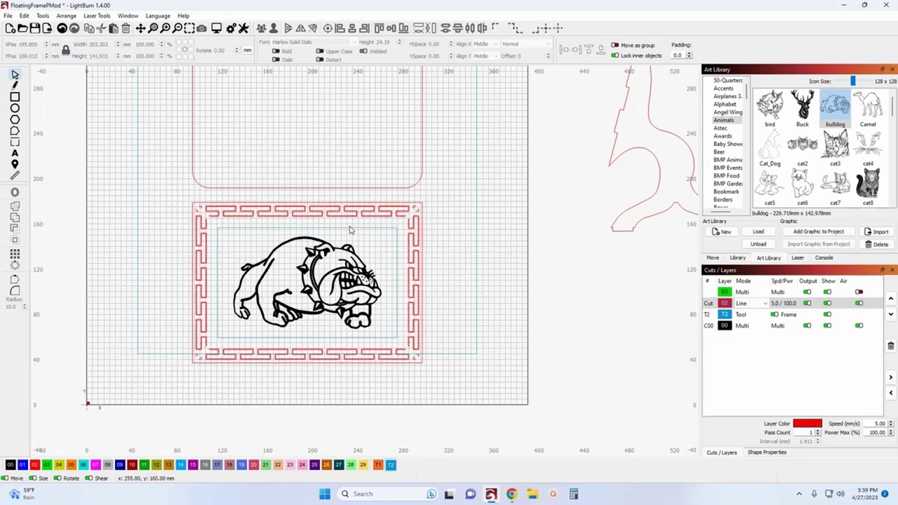
{"action": "left_click", "coordinate": [420, 210]}
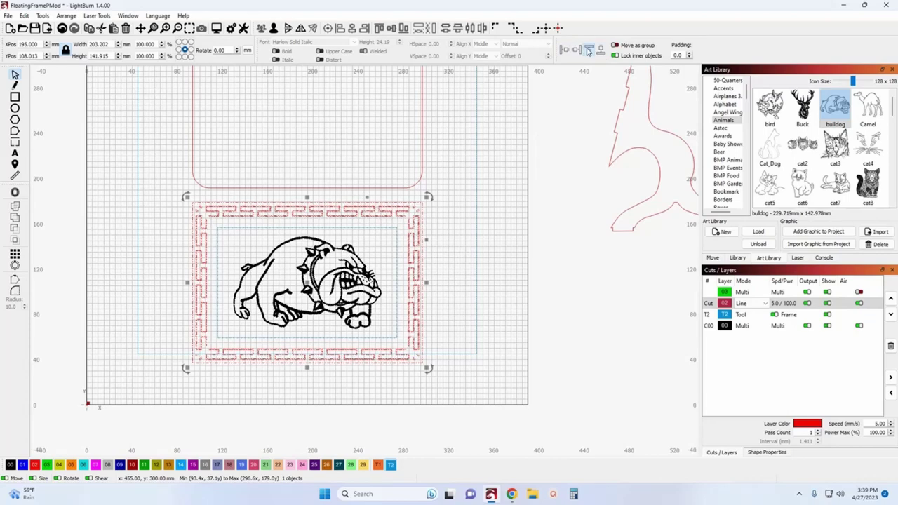
{"action": "left_click", "coordinate": [463, 185]}
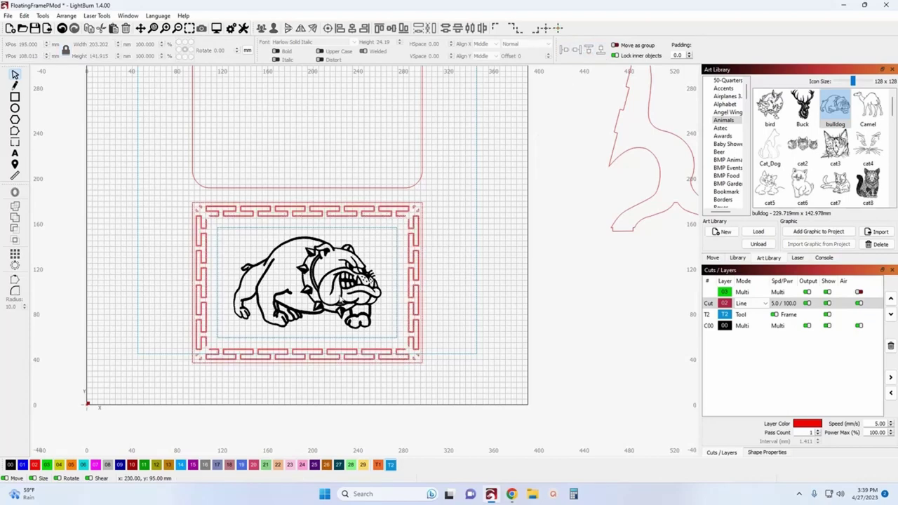
{"action": "left_click", "coordinate": [291, 288]}
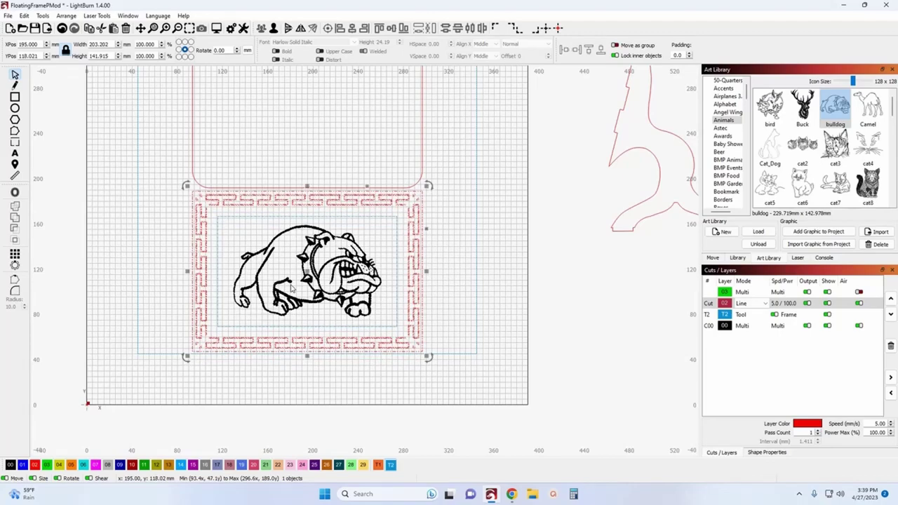
Dock the grouped bulldog frame upward against the rounded panel's lower edge, centred at X 195, Y about 120.8 mm.
{"action": "scroll", "coordinate": [229, 290], "scroll_direction": "up", "scroll_amount": 3}
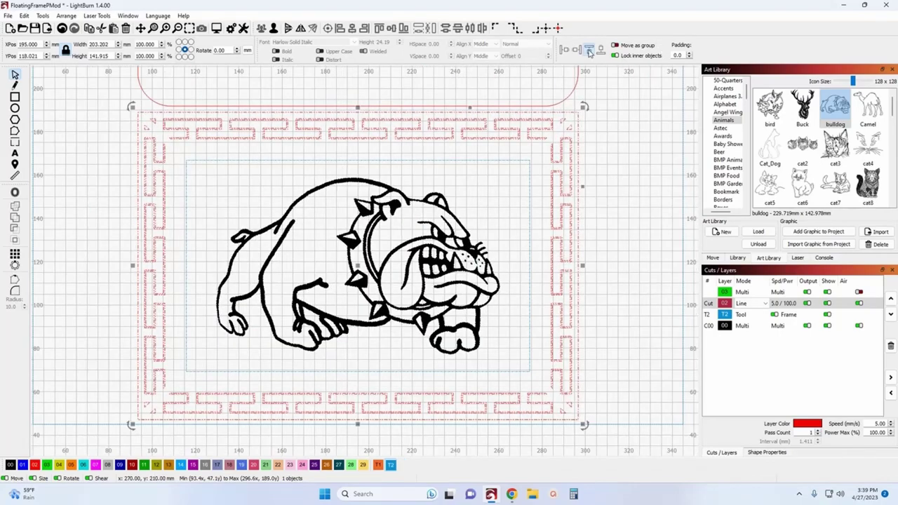
{"action": "key", "text": "Up"}
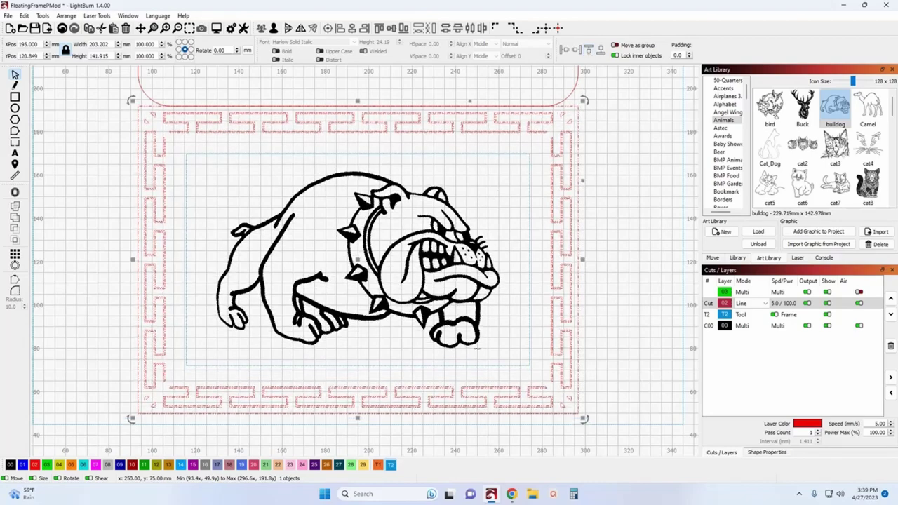
{"action": "scroll", "coordinate": [337, 123], "scroll_direction": "down", "scroll_amount": 4}
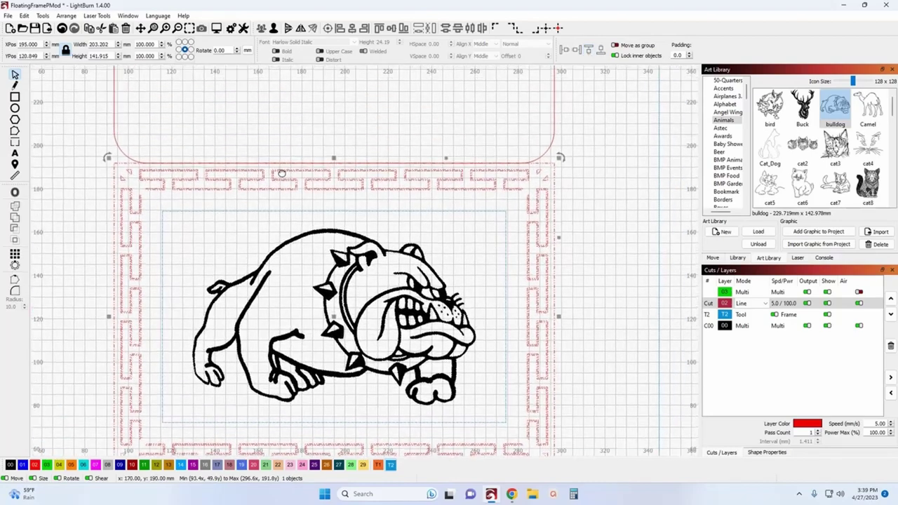
{"action": "scroll", "coordinate": [309, 232], "scroll_direction": "down", "scroll_amount": 5}
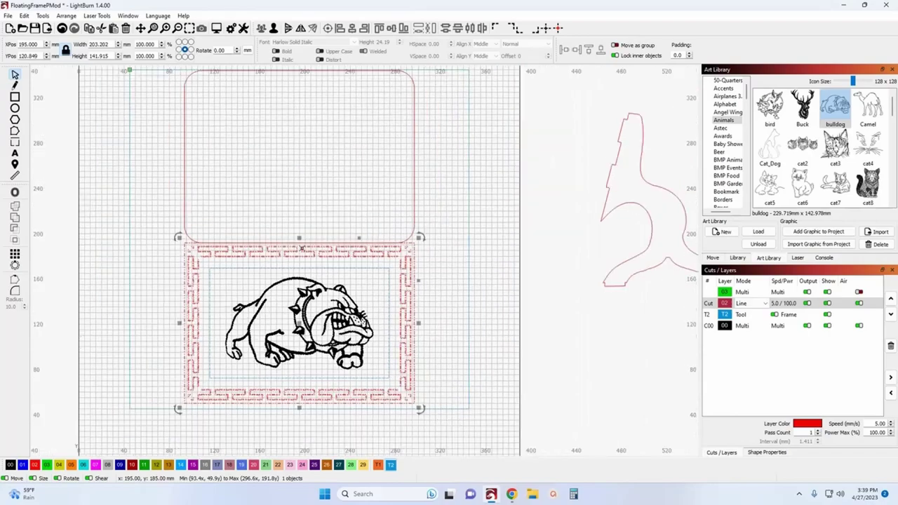
{"action": "scroll", "coordinate": [273, 128], "scroll_direction": "up", "scroll_amount": 10}
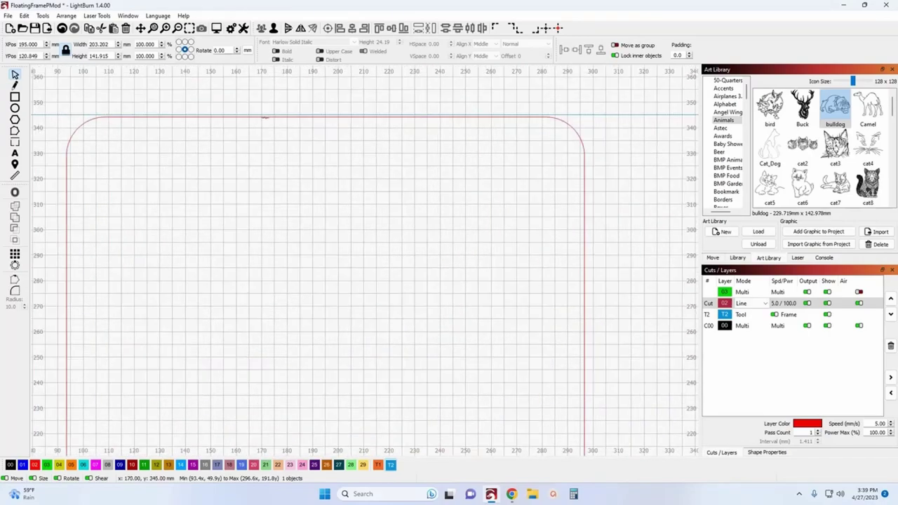
{"action": "scroll", "coordinate": [255, 124], "scroll_direction": "down", "scroll_amount": 10}
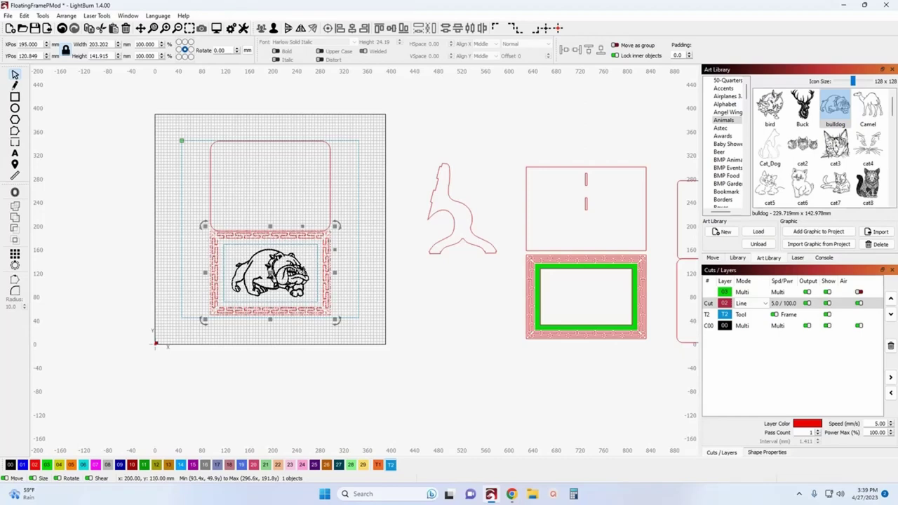
Examine the pieces laid out in the work area and the stand, backing and frame parts placed beside it.
{"action": "left_click_drag", "start_coordinate": [559, 311], "coordinate": [266, 340]}
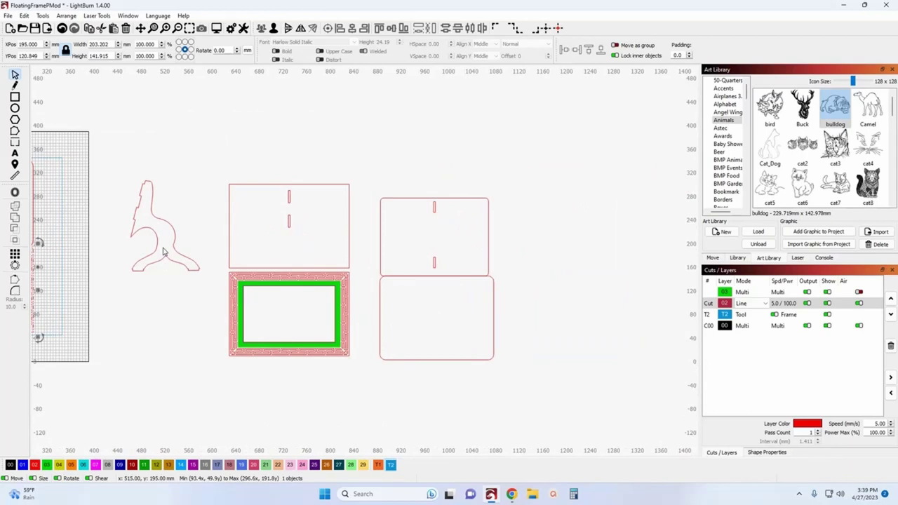
{"action": "scroll", "coordinate": [148, 314], "scroll_direction": "down", "scroll_amount": 2}
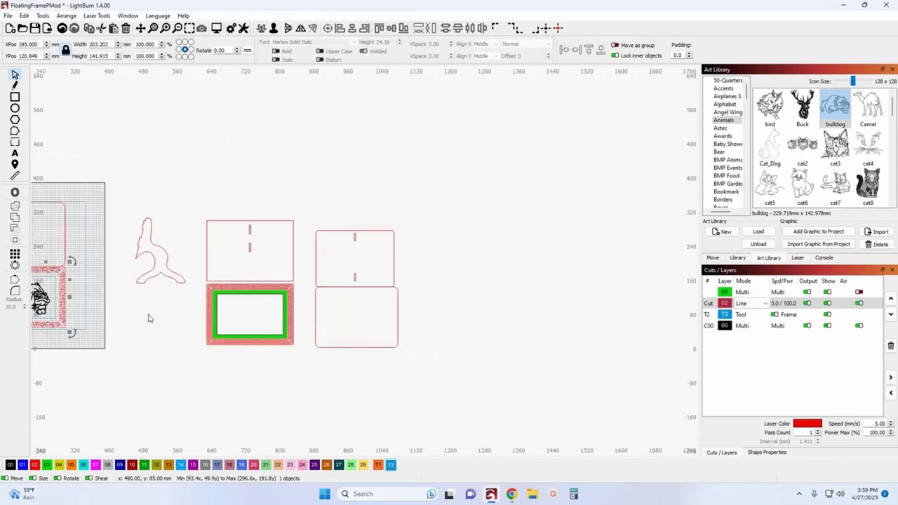
{"action": "left_click_drag", "start_coordinate": [147, 315], "coordinate": [315, 307]}
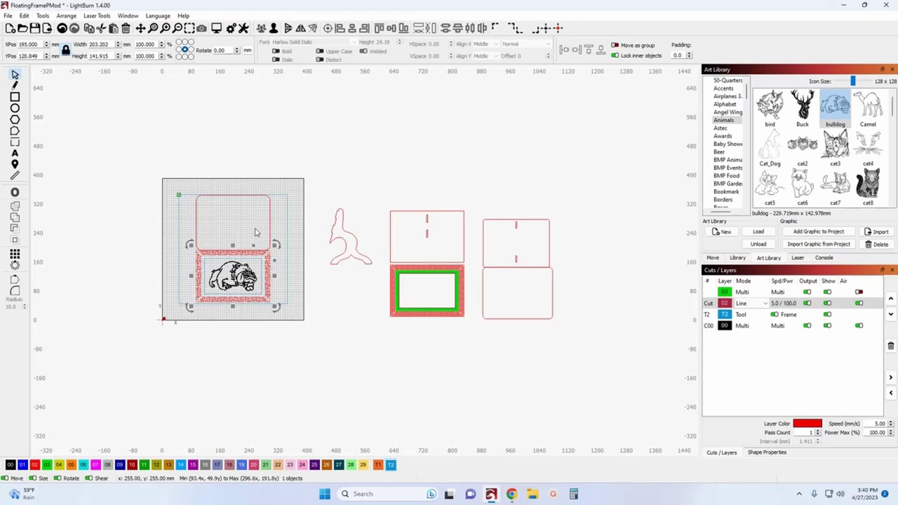
{"action": "scroll", "coordinate": [261, 275], "scroll_direction": "up", "scroll_amount": 5}
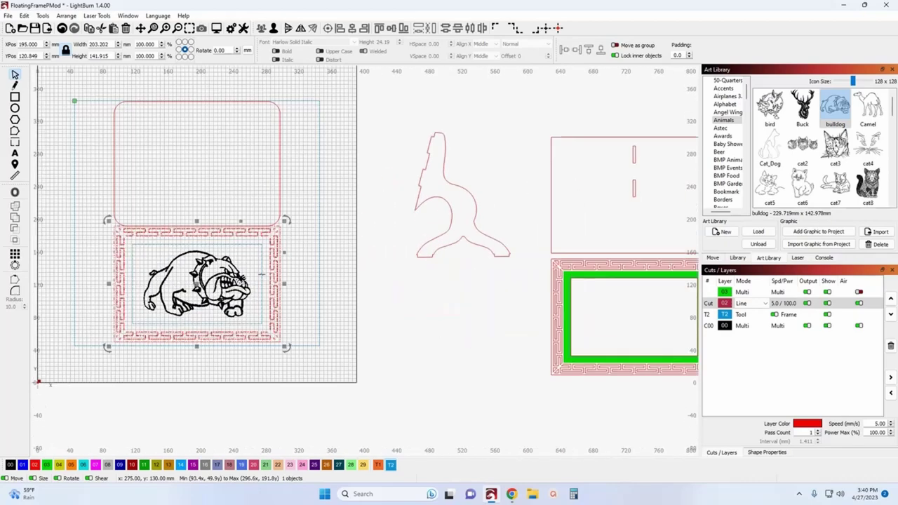
{"action": "scroll", "coordinate": [261, 275], "scroll_direction": "down", "scroll_amount": 4}
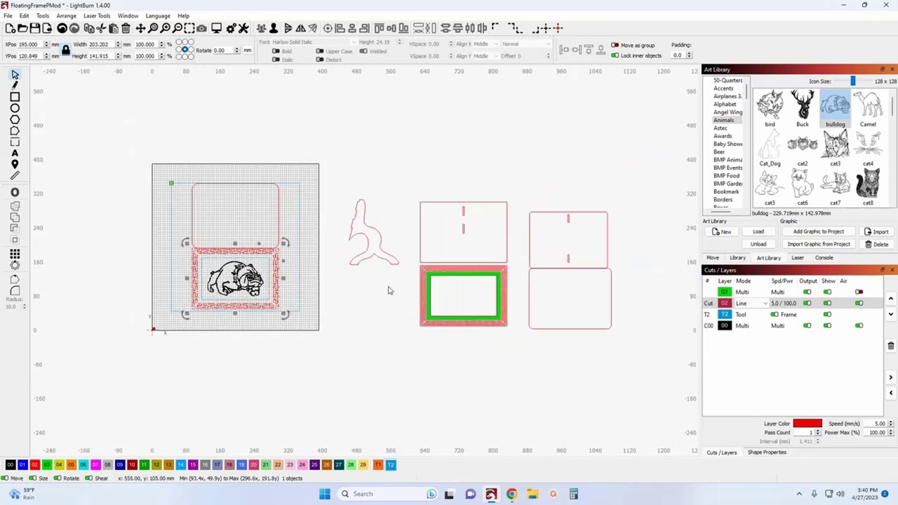
{"action": "scroll", "coordinate": [411, 290], "scroll_direction": "up", "scroll_amount": 3}
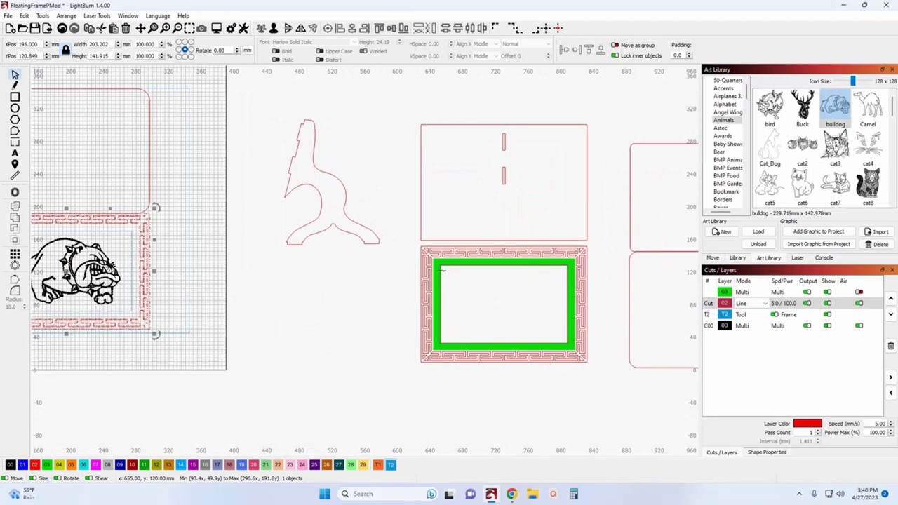
{"action": "scroll", "coordinate": [303, 261], "scroll_direction": "down", "scroll_amount": 3}
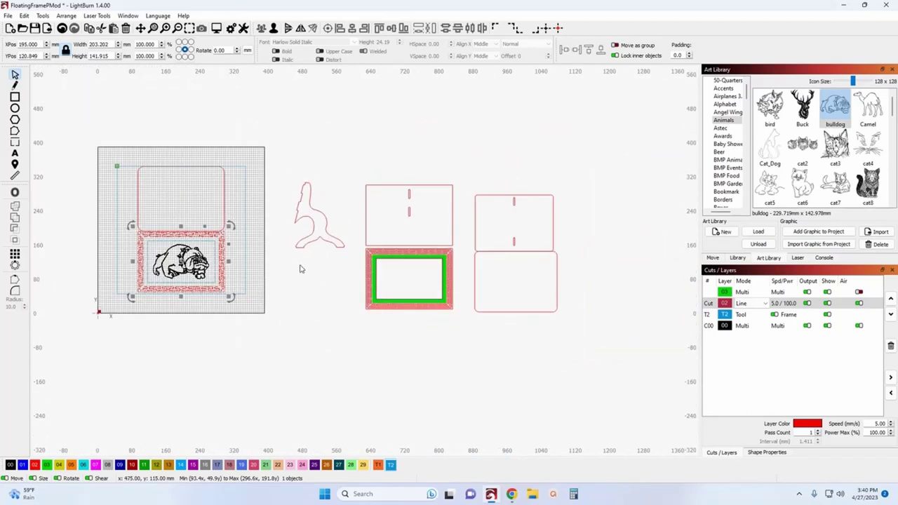
{"action": "left_click_drag", "start_coordinate": [300, 276], "coordinate": [240, 270]}
{"action": "scroll", "coordinate": [241, 271], "scroll_direction": "down", "scroll_amount": 1}
{"action": "left_click_drag", "start_coordinate": [235, 315], "coordinate": [258, 289]}
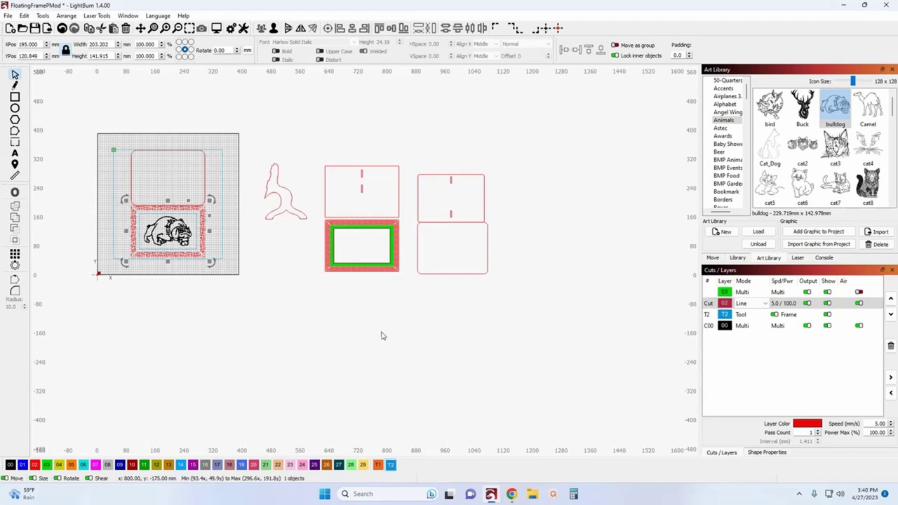
{"action": "scroll", "coordinate": [159, 258], "scroll_direction": "up", "scroll_amount": 3}
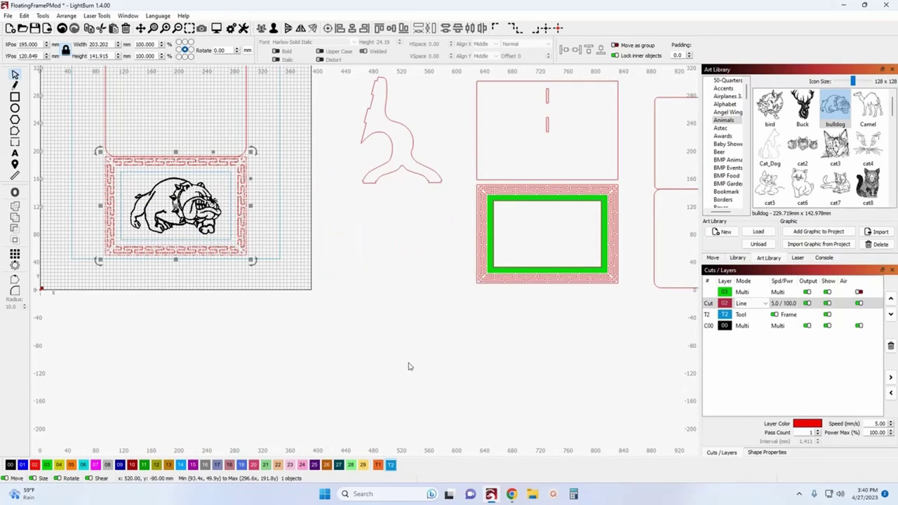
Switch to Chrome and open the Shop Supplies page of hobowithwood.com in a new tab.
{"action": "left_click", "coordinate": [512, 493]}
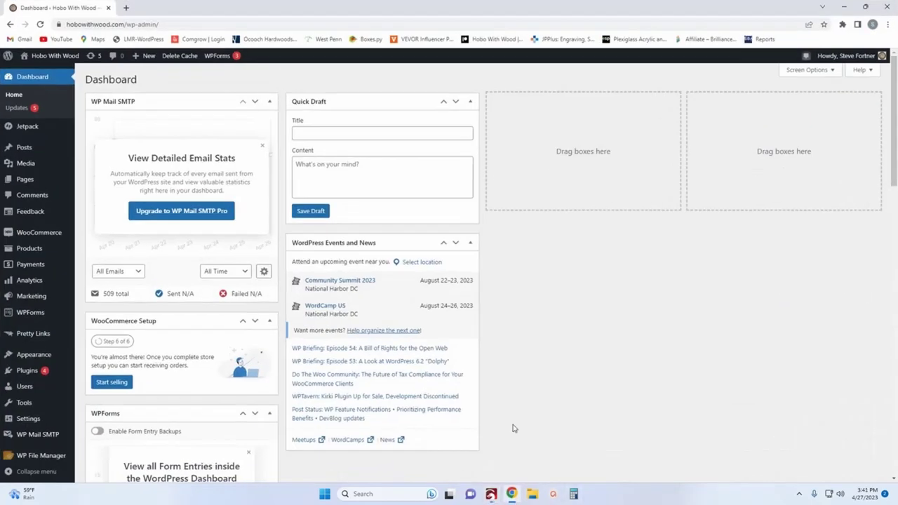
{"action": "left_click", "coordinate": [126, 8]}
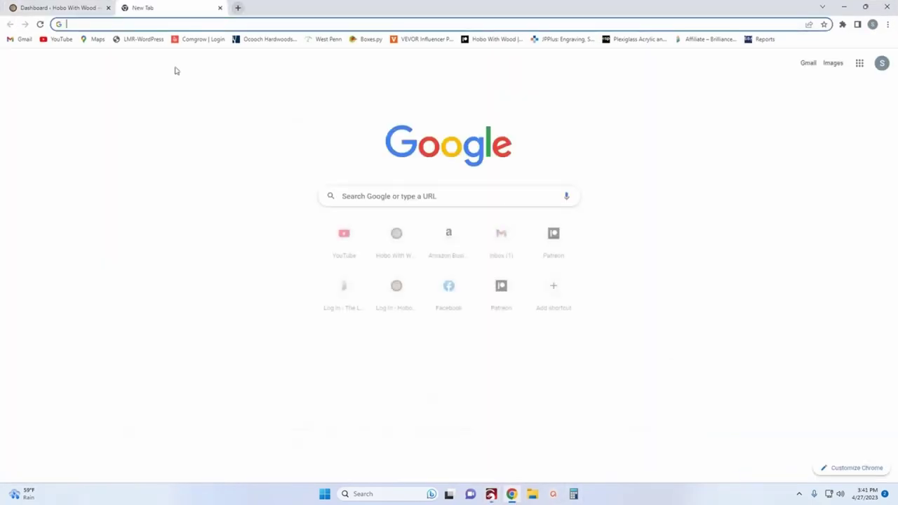
{"action": "type", "text": "hobo"}
{"action": "key", "text": "Return"}
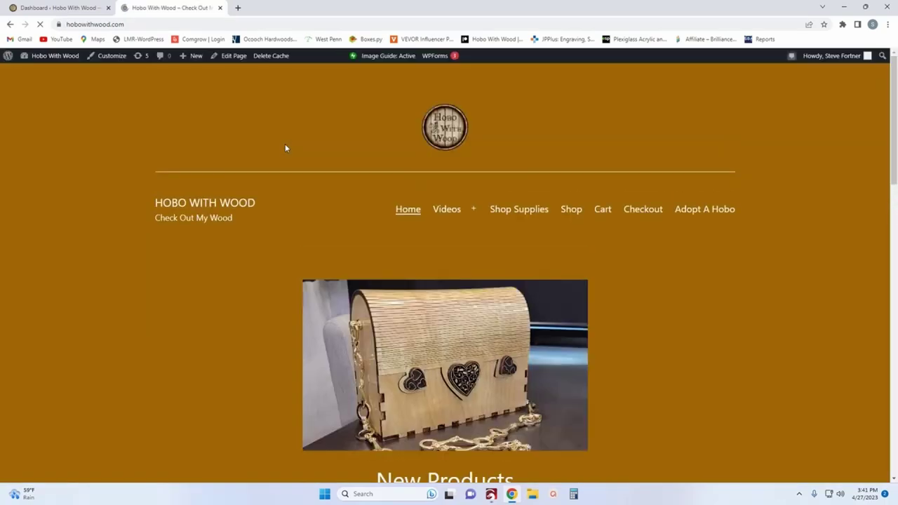
{"action": "left_click", "coordinate": [517, 210]}
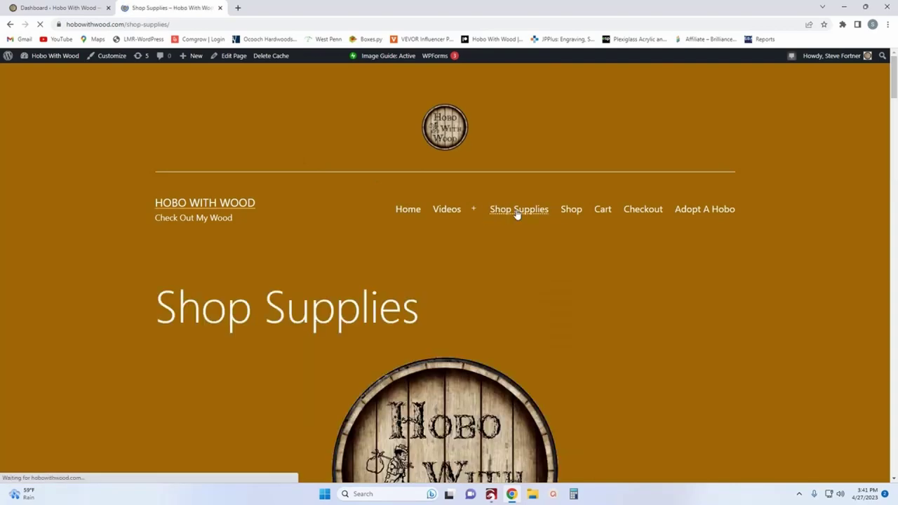
Find the Rust-Oleum Triple Thick Glaze entry on the Shop Supplies page.
{"action": "scroll", "coordinate": [463, 280], "scroll_direction": "down", "scroll_amount": 15}
{"action": "scroll", "coordinate": [437, 315], "scroll_direction": "down", "scroll_amount": 20}
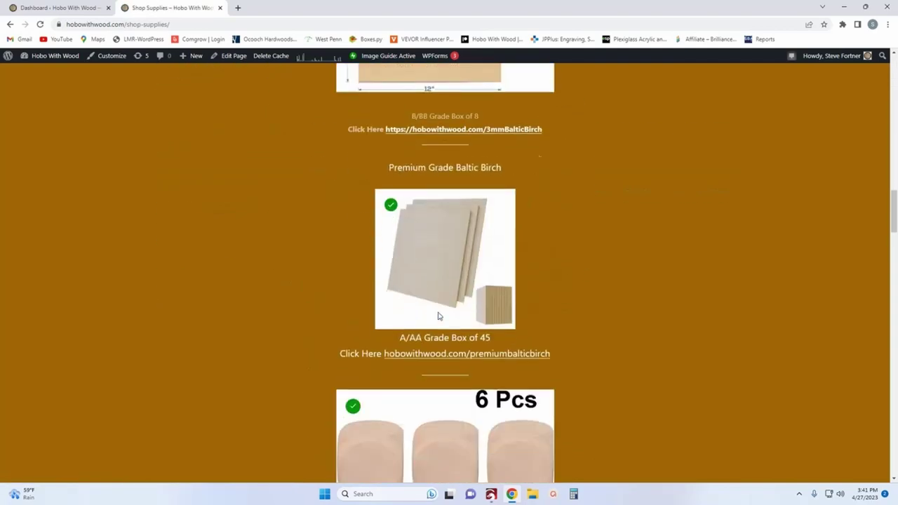
{"action": "scroll", "coordinate": [438, 315], "scroll_direction": "down", "scroll_amount": 10}
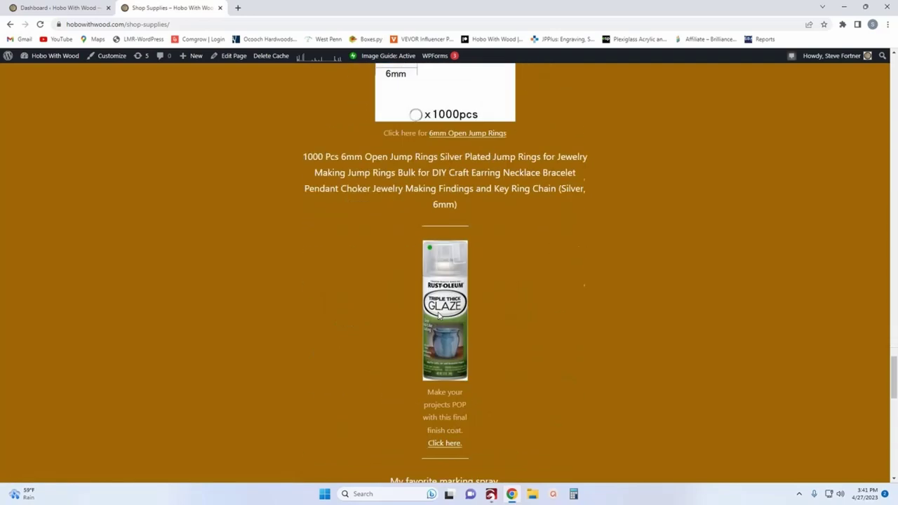
{"action": "scroll", "coordinate": [456, 329], "scroll_direction": "up", "scroll_amount": 6}
{"action": "scroll", "coordinate": [462, 341], "scroll_direction": "down", "scroll_amount": 2}
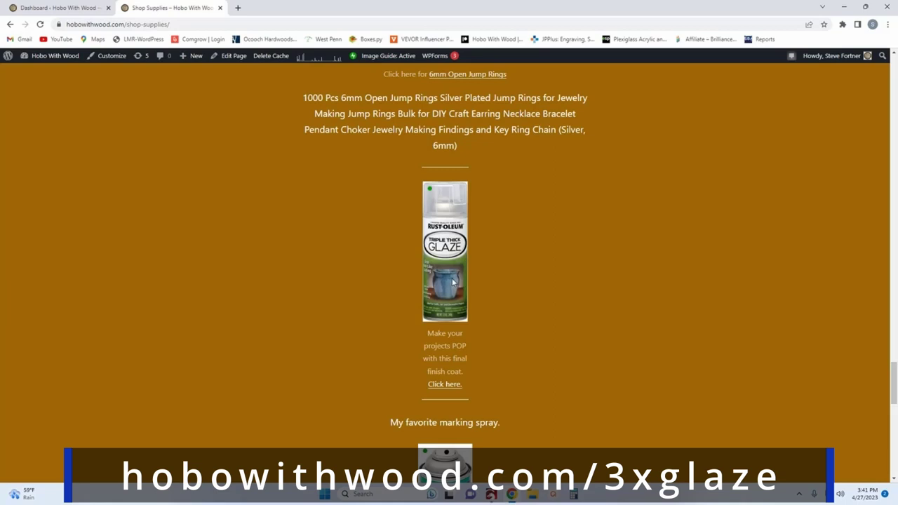
{"action": "right_click", "coordinate": [453, 388]}
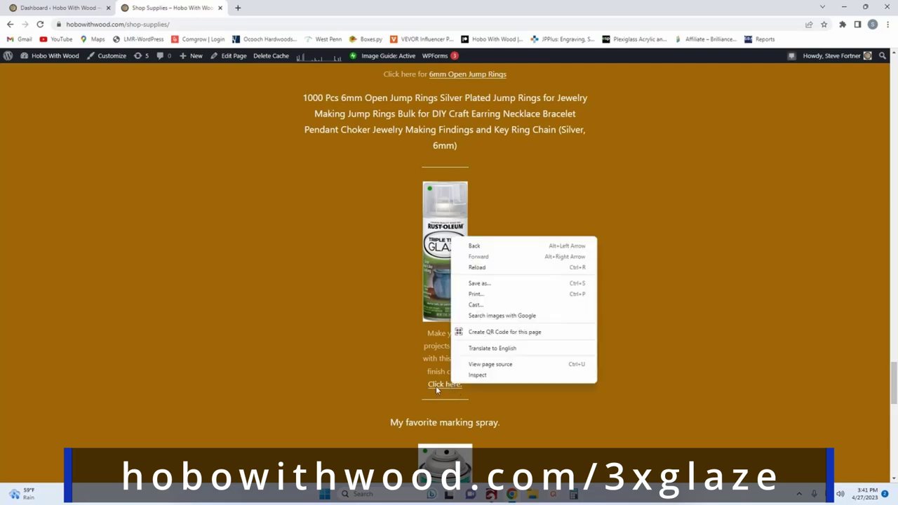
{"action": "left_click", "coordinate": [438, 389]}
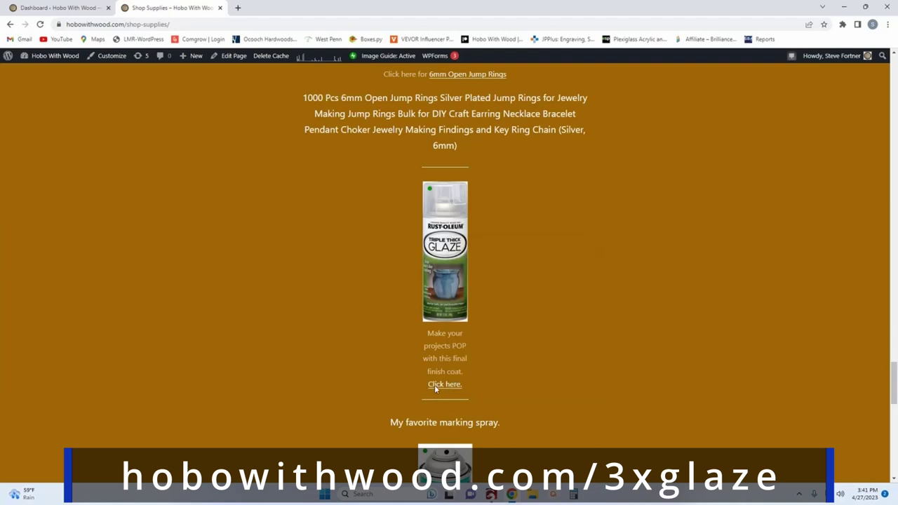
{"action": "right_click", "coordinate": [435, 388]}
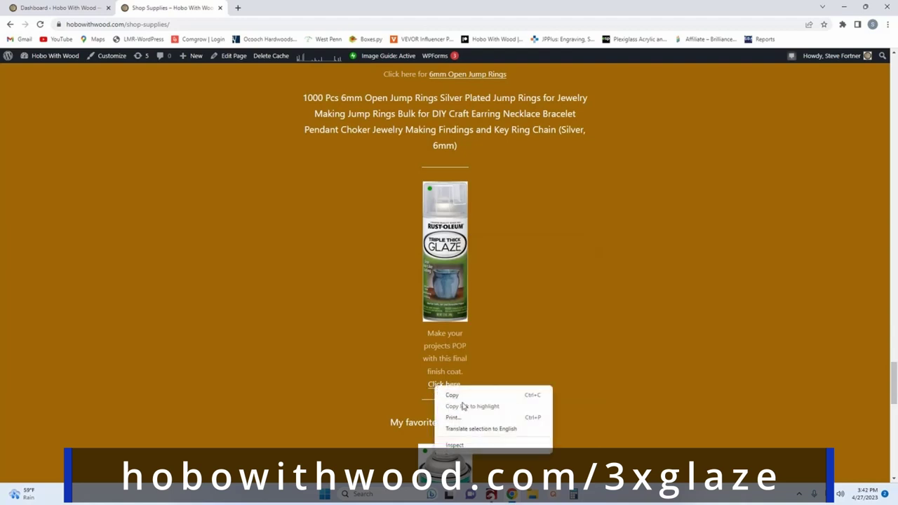
{"action": "left_click", "coordinate": [500, 364]}
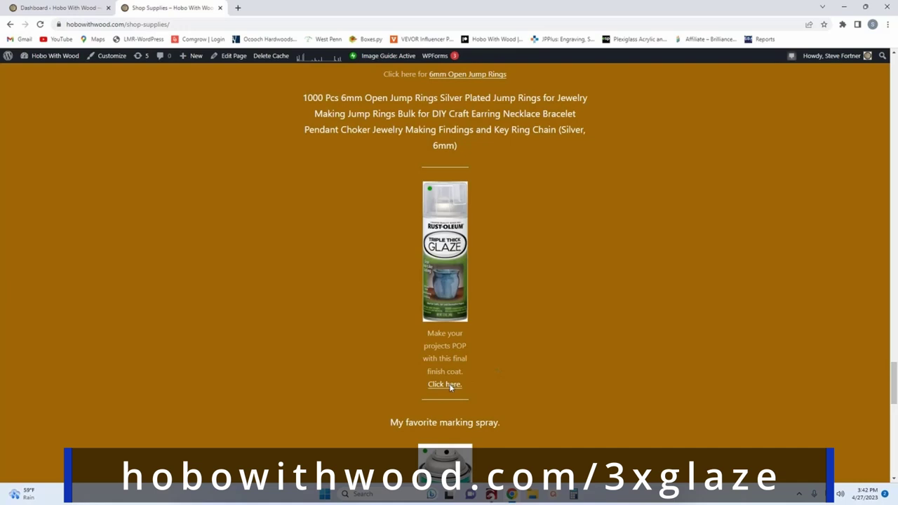
Look through the supplies around the Triple Thick Glaze, including the Brilliance marking spray and the earring-making items.
{"action": "scroll", "coordinate": [430, 295], "scroll_direction": "down", "scroll_amount": 3}
{"action": "scroll", "coordinate": [430, 294], "scroll_direction": "up", "scroll_amount": 3}
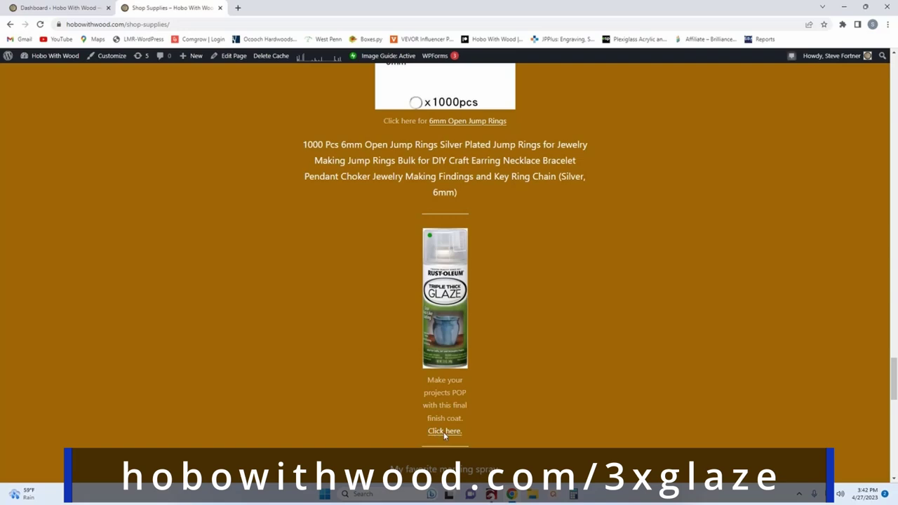
{"action": "scroll", "coordinate": [296, 188], "scroll_direction": "down", "scroll_amount": 3}
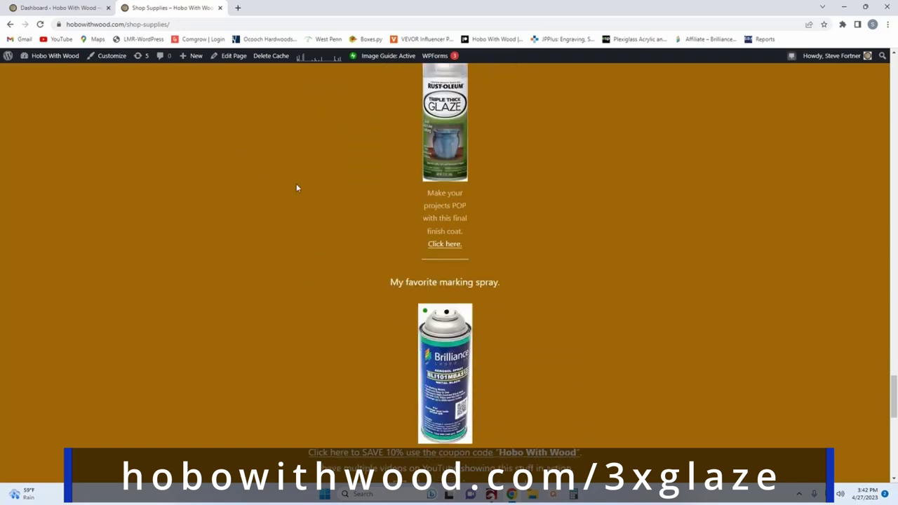
{"action": "scroll", "coordinate": [297, 173], "scroll_direction": "down", "scroll_amount": 2}
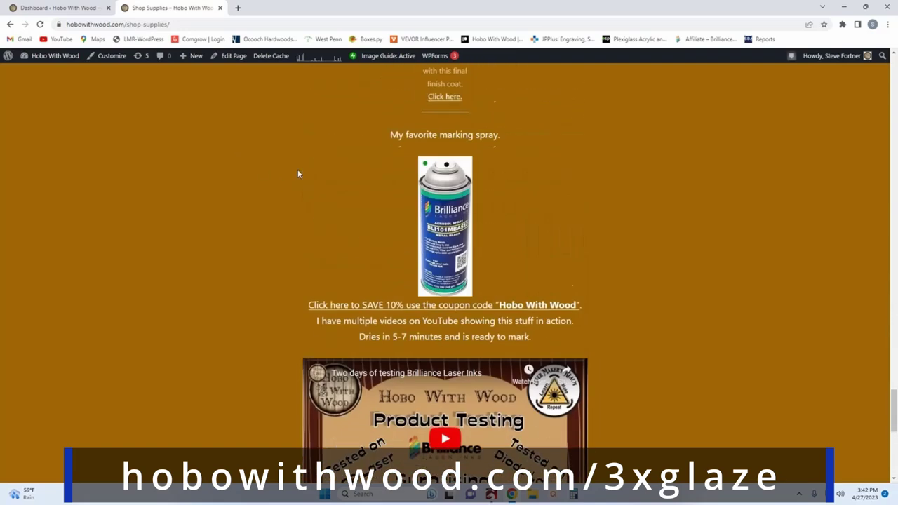
{"action": "scroll", "coordinate": [298, 174], "scroll_direction": "up", "scroll_amount": 5}
{"action": "scroll", "coordinate": [334, 233], "scroll_direction": "down", "scroll_amount": 2}
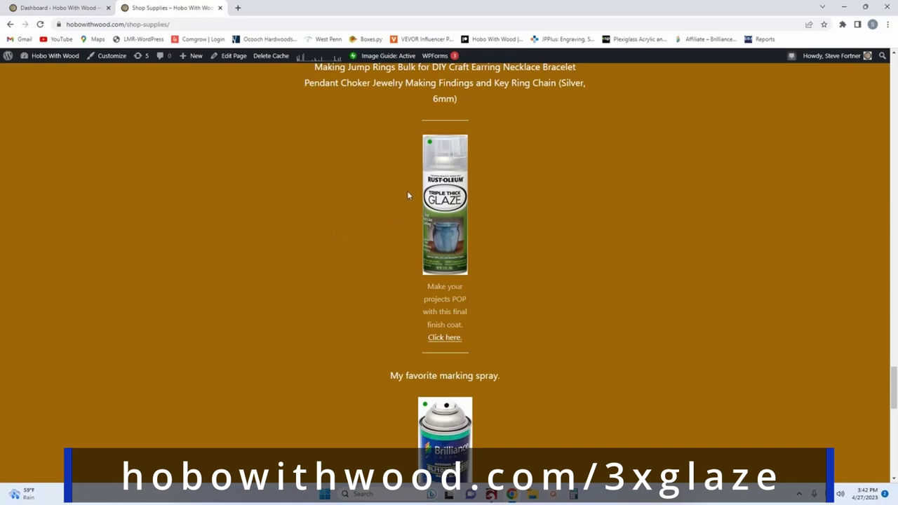
{"action": "scroll", "coordinate": [403, 202], "scroll_direction": "up", "scroll_amount": 2}
{"action": "scroll", "coordinate": [403, 202], "scroll_direction": "down", "scroll_amount": 9}
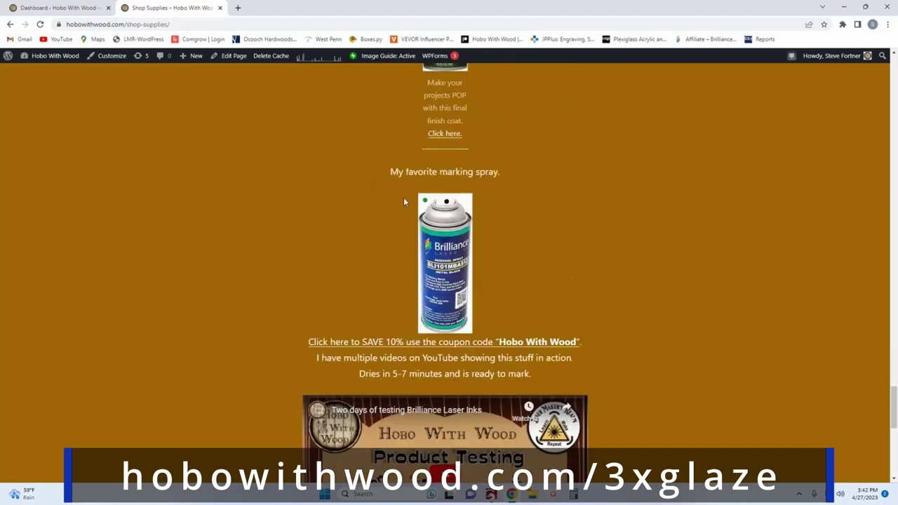
{"action": "scroll", "coordinate": [403, 202], "scroll_direction": "down", "scroll_amount": 2}
{"action": "scroll", "coordinate": [403, 202], "scroll_direction": "up", "scroll_amount": 10}
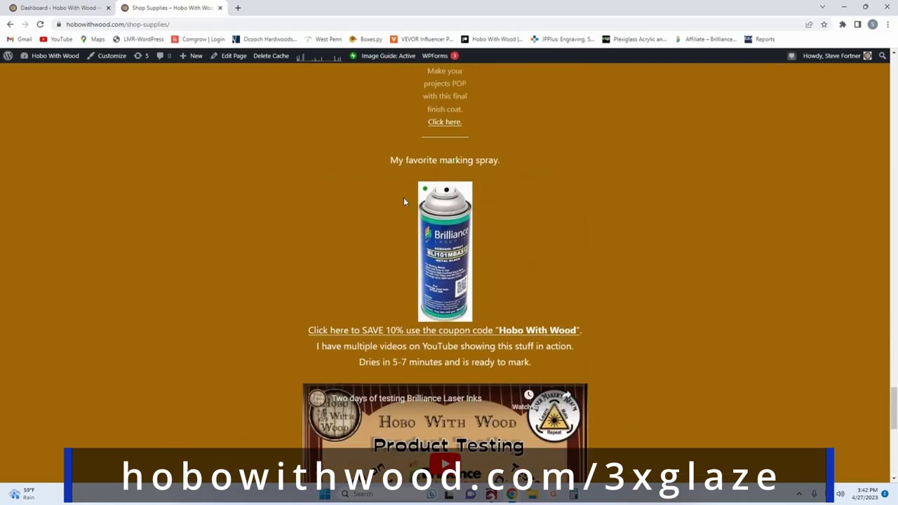
{"action": "scroll", "coordinate": [403, 202], "scroll_direction": "up", "scroll_amount": 6}
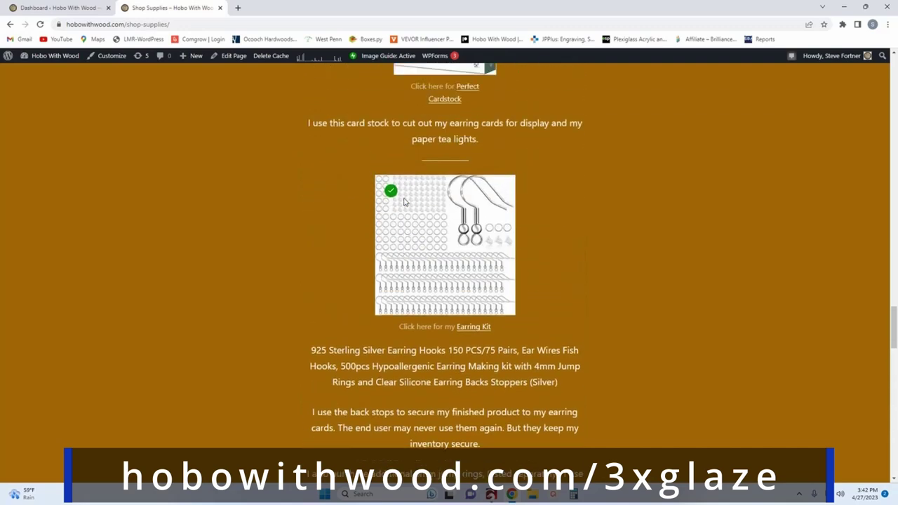
Switch back to LightBurn and view the whole layout, with the work area and the parts beside it.
{"action": "mouse_move", "coordinate": [403, 202]}
{"action": "scroll", "coordinate": [407, 200], "scroll_direction": "down", "scroll_amount": 9}
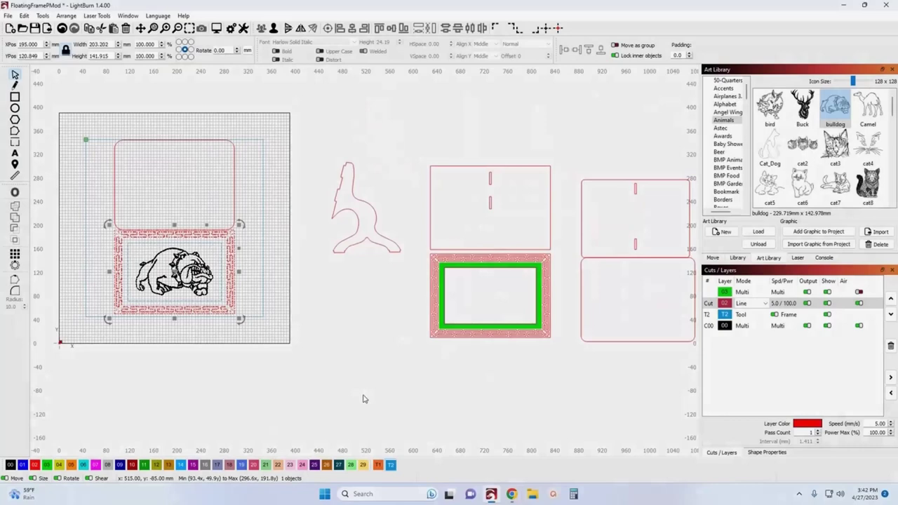
{"action": "scroll", "coordinate": [372, 388], "scroll_direction": "down", "scroll_amount": 3}
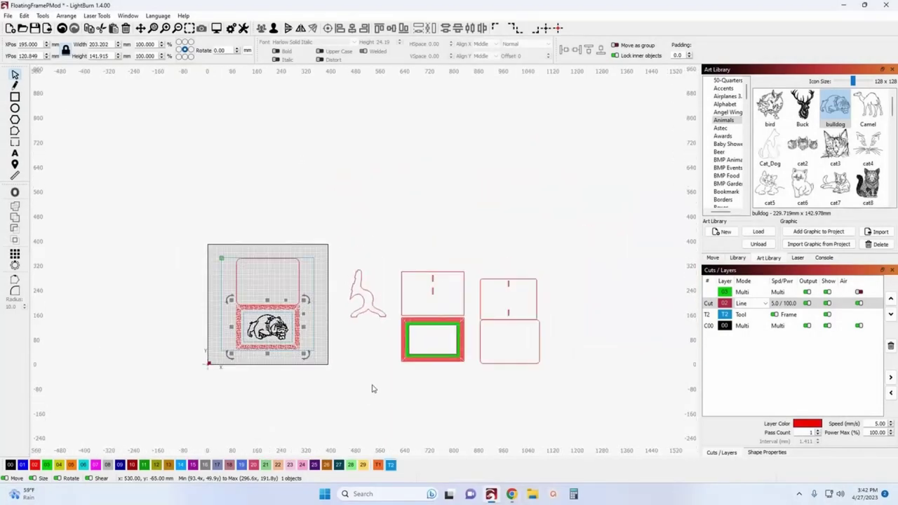
{"action": "scroll", "coordinate": [372, 389], "scroll_direction": "down", "scroll_amount": 2}
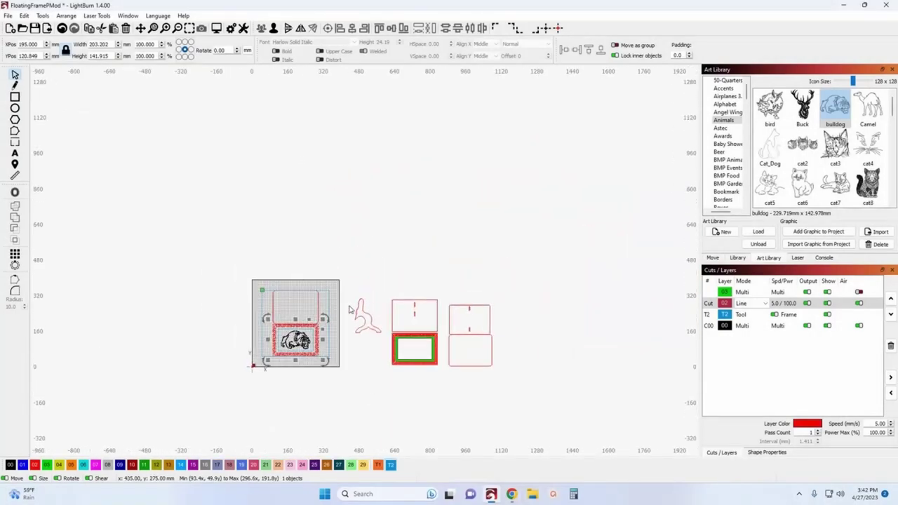